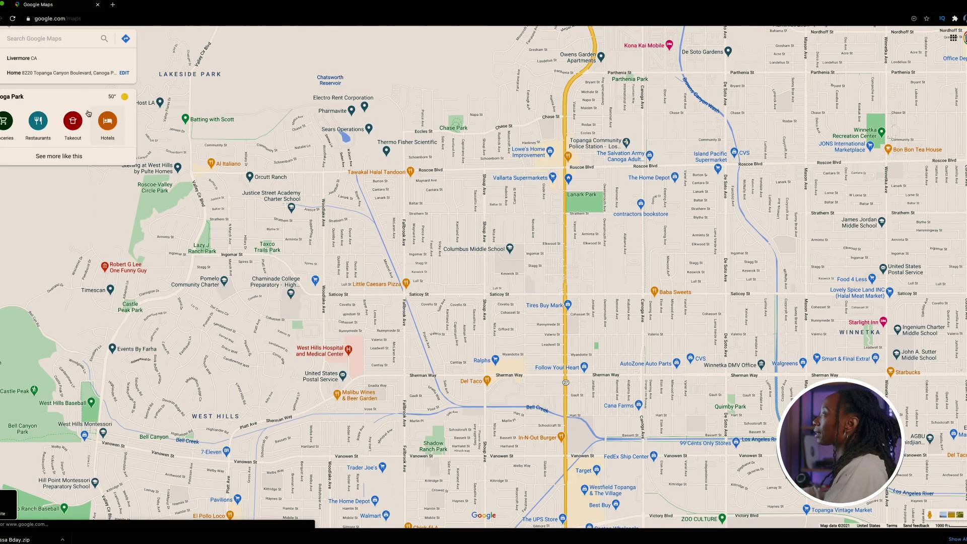
- Look up Livermore, CA and get directions to it from the saved home address
{"action": "left_click", "coordinate": [45, 59]}
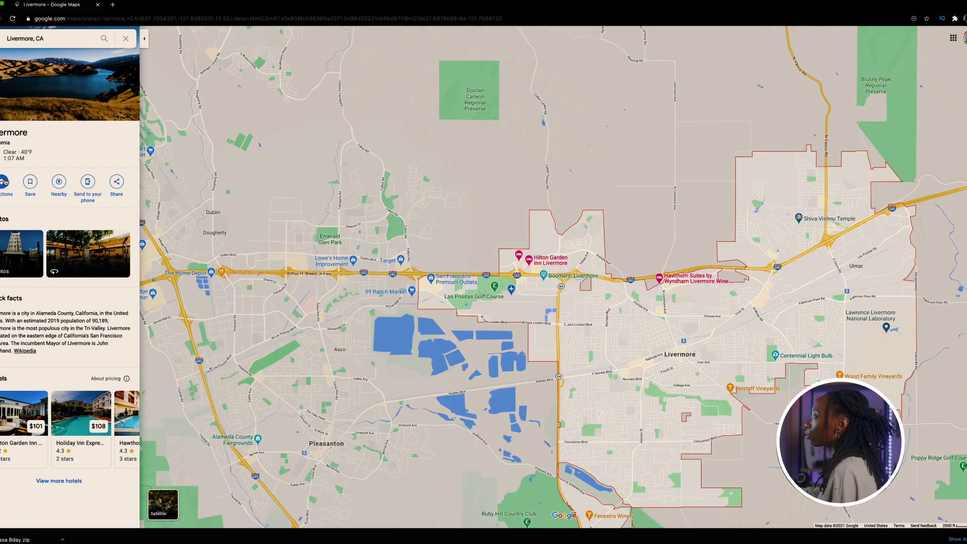
{"action": "left_click", "coordinate": [4, 182]}
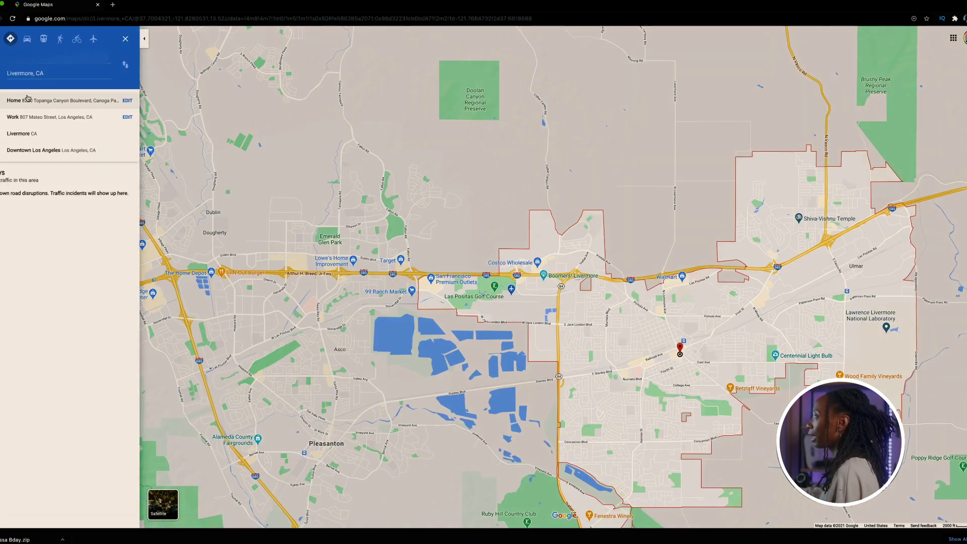
{"action": "left_click", "coordinate": [28, 99]}
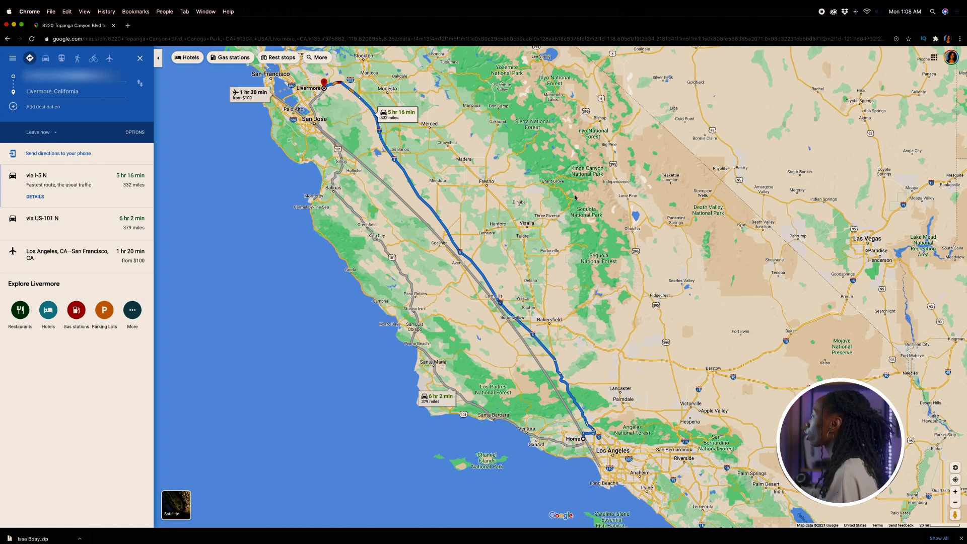
- Frame the map so the whole route between Los Angeles and Livermore fills the view
{"action": "scroll", "coordinate": [659, 213], "scroll_direction": "up", "scroll_amount": 2}
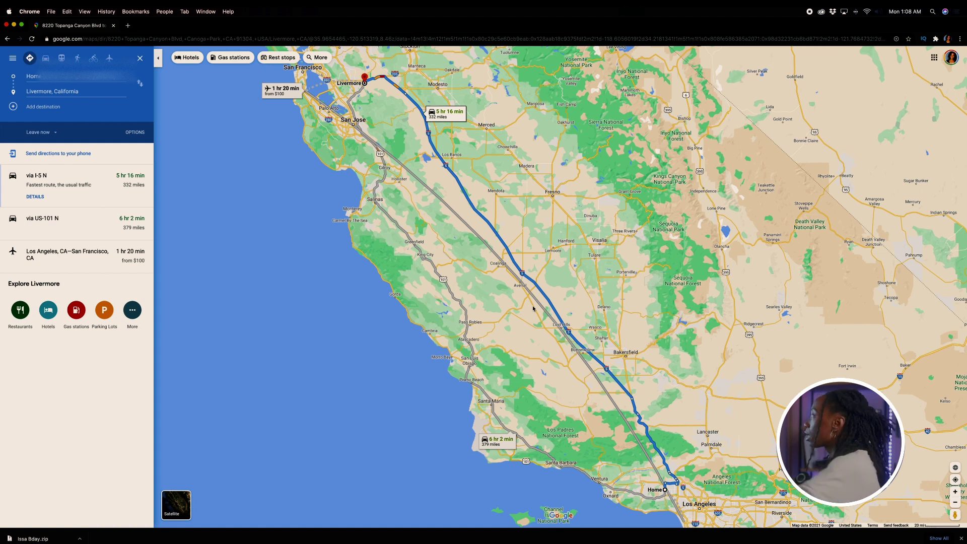
{"action": "left_click_drag", "start_coordinate": [617, 226], "coordinate": [650, 222]}
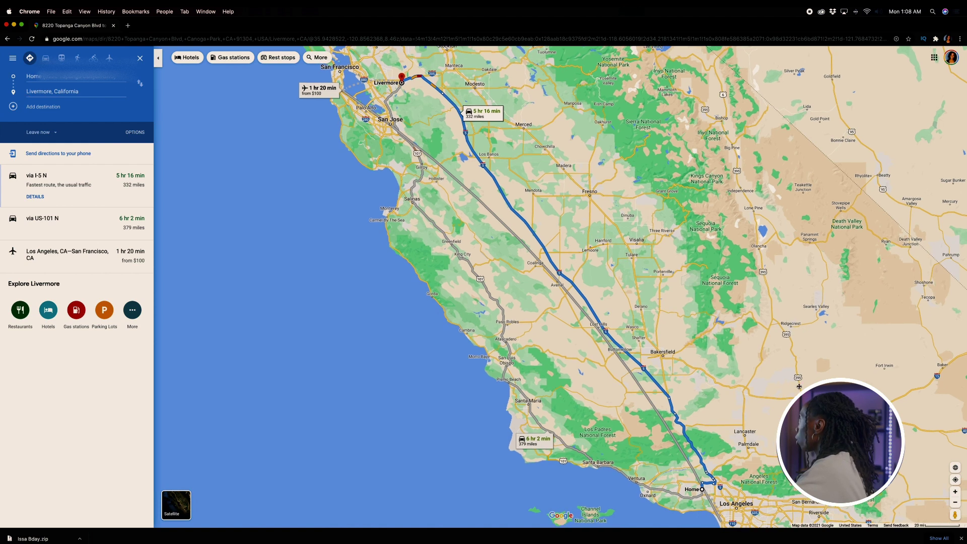
{"action": "scroll", "coordinate": [397, 97], "scroll_direction": "down", "scroll_amount": 1}
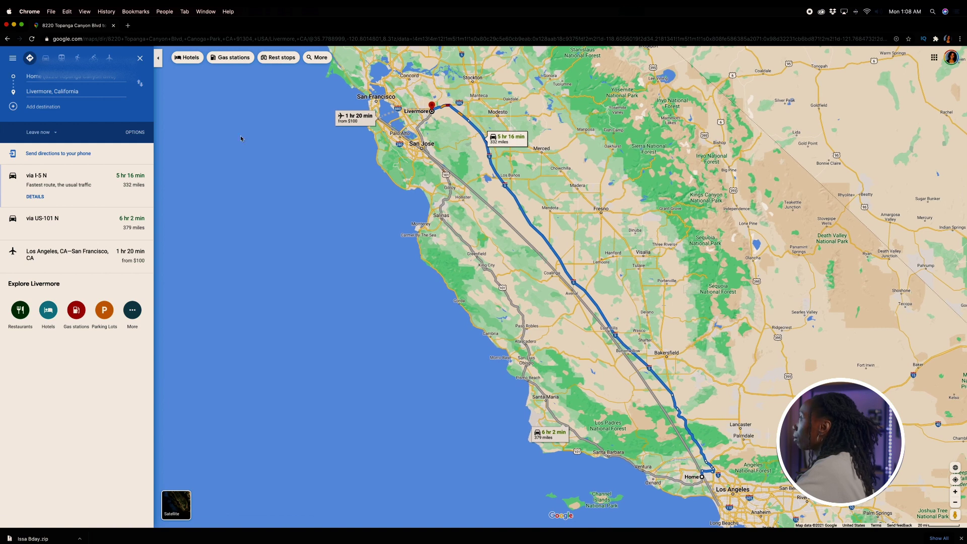
{"action": "left_click", "coordinate": [86, 11]}
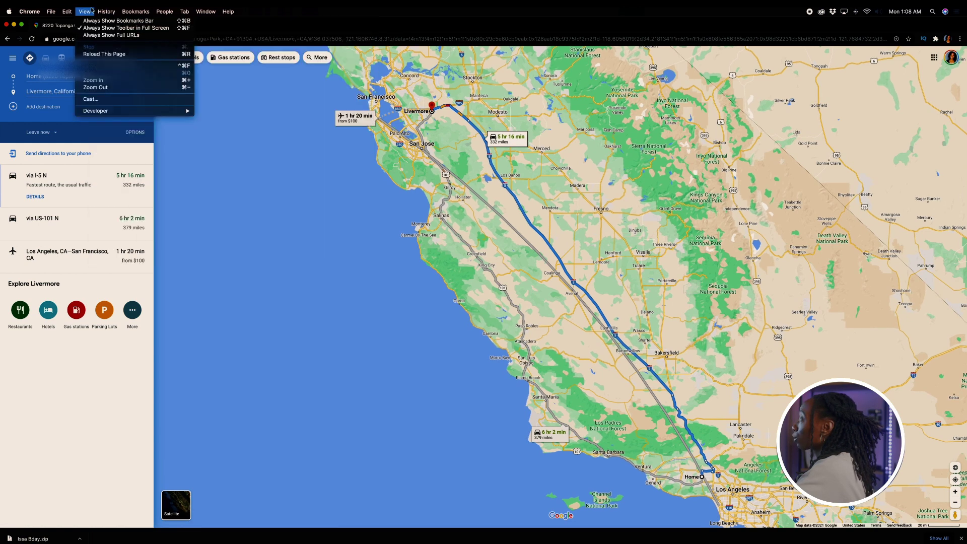
{"action": "left_click", "coordinate": [569, 168]}
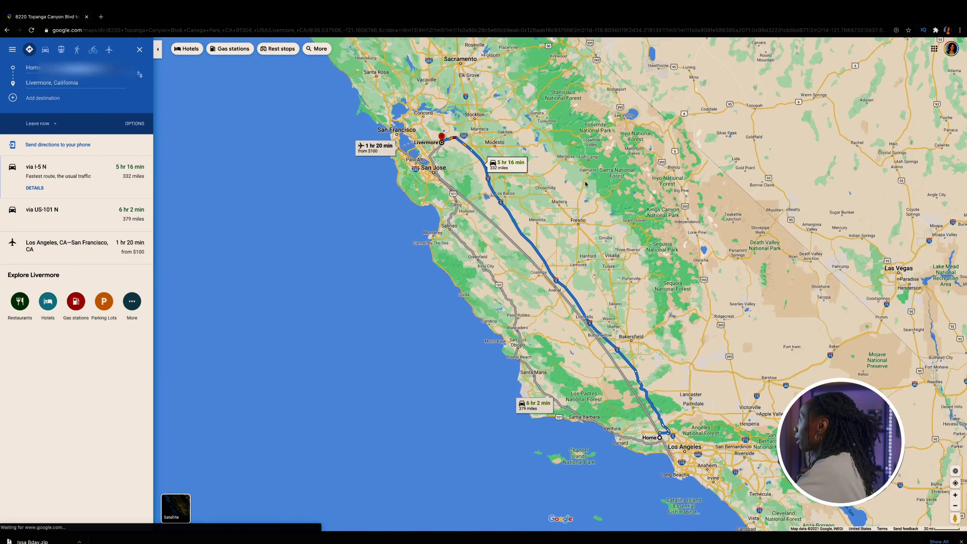
{"action": "scroll", "coordinate": [634, 198], "scroll_direction": "up", "scroll_amount": 3}
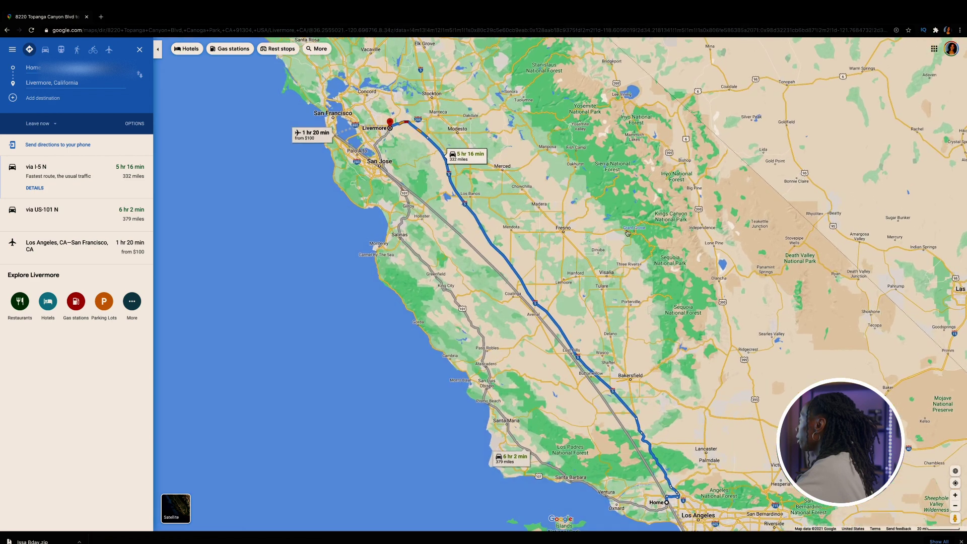
{"action": "scroll", "coordinate": [642, 198], "scroll_direction": "up", "scroll_amount": 2}
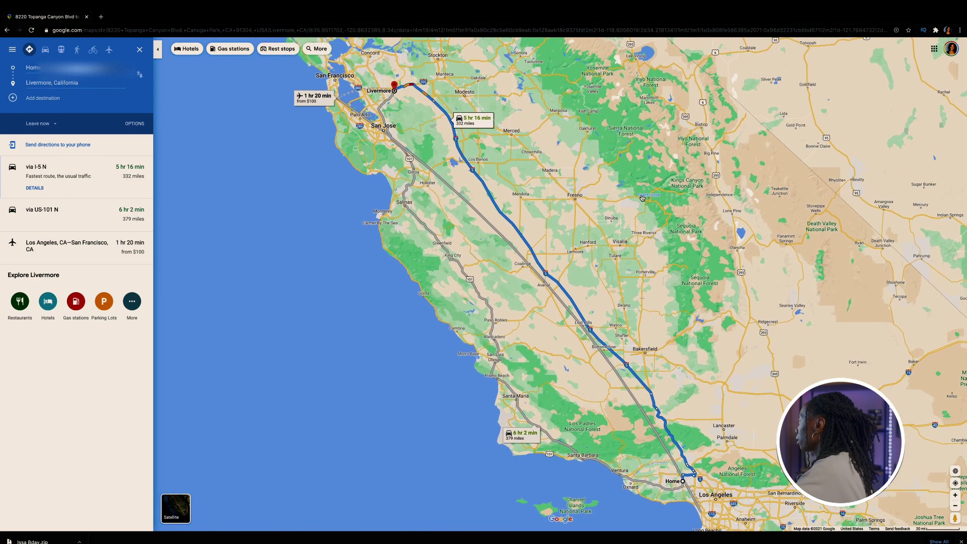
{"action": "left_click_drag", "start_coordinate": [628, 205], "coordinate": [631, 196]}
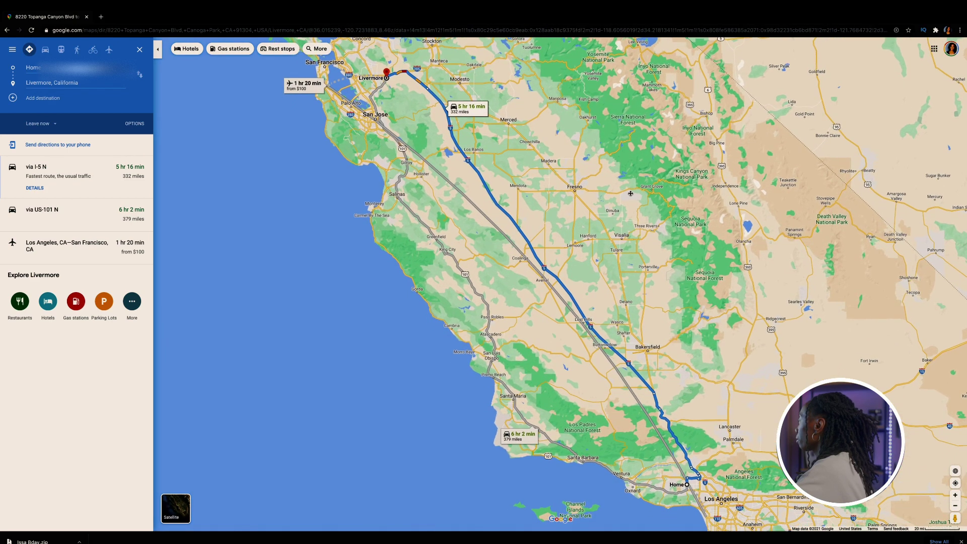
- Clear the directions and the place details from the map and capture a screenshot of the map area
{"action": "left_click", "coordinate": [139, 49]}
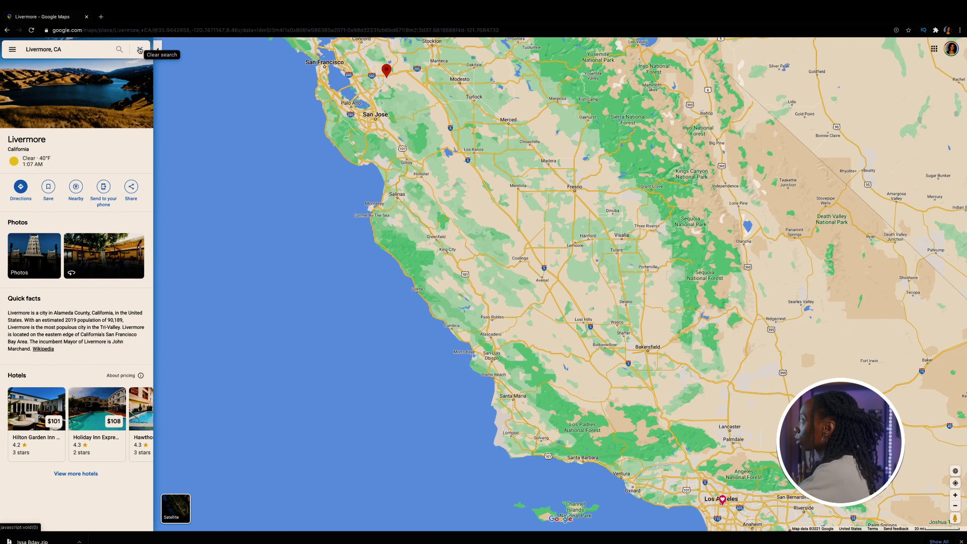
{"action": "left_click", "coordinate": [156, 49]}
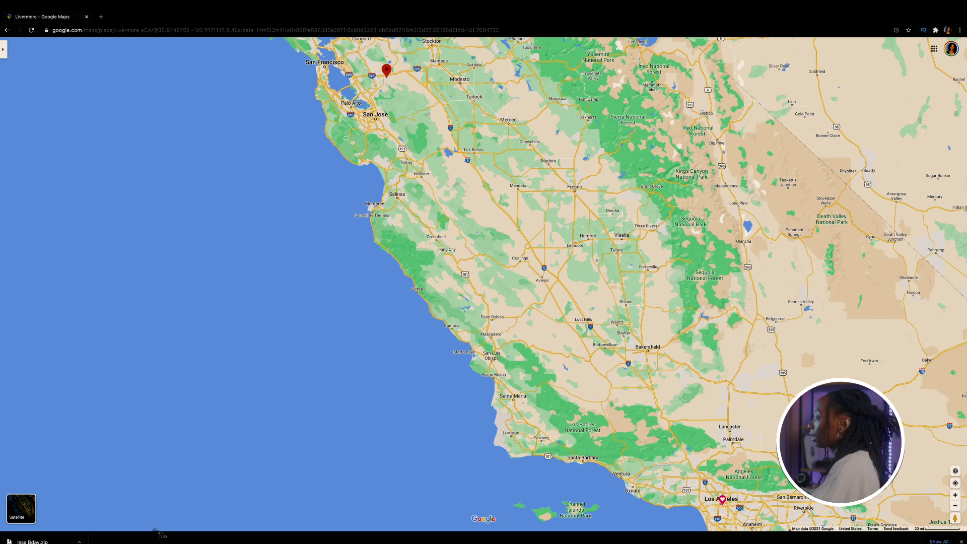
{"action": "left_click_drag", "start_coordinate": [42, 522], "coordinate": [928, 41]}
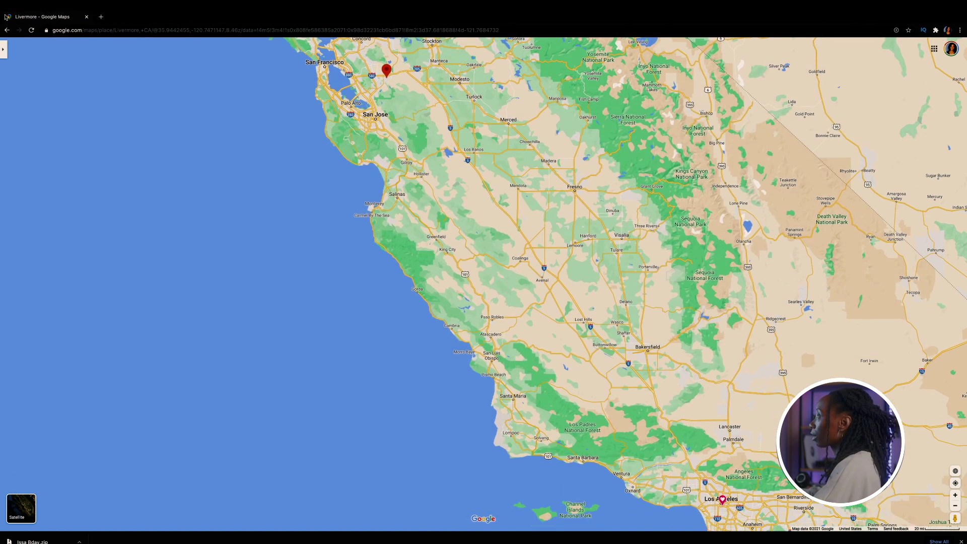
- Switch to After Effects, import "Screen Shot 2021-01-11 at 1.09.12 AM" from Finder and create a composition from it
{"action": "left_click", "coordinate": [20, 20]}
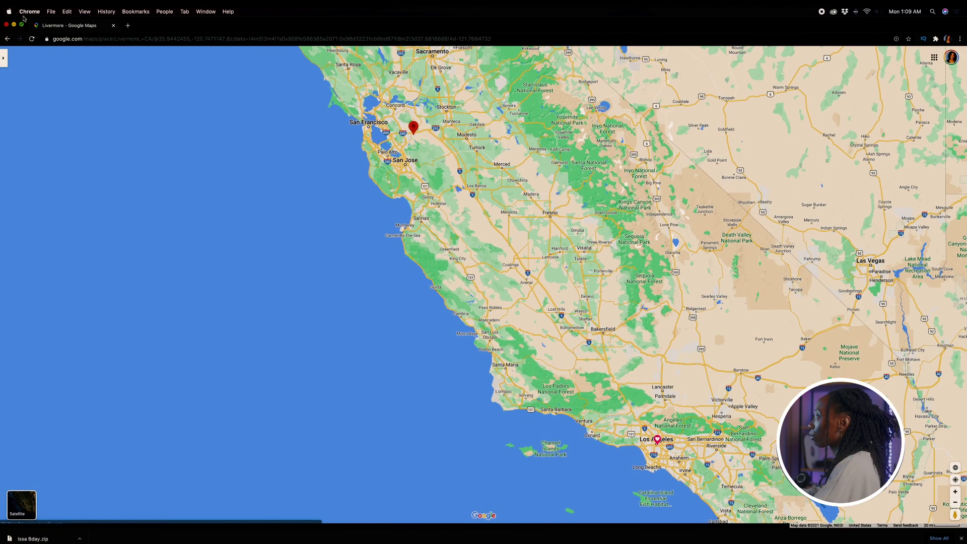
{"action": "left_click", "coordinate": [15, 25]}
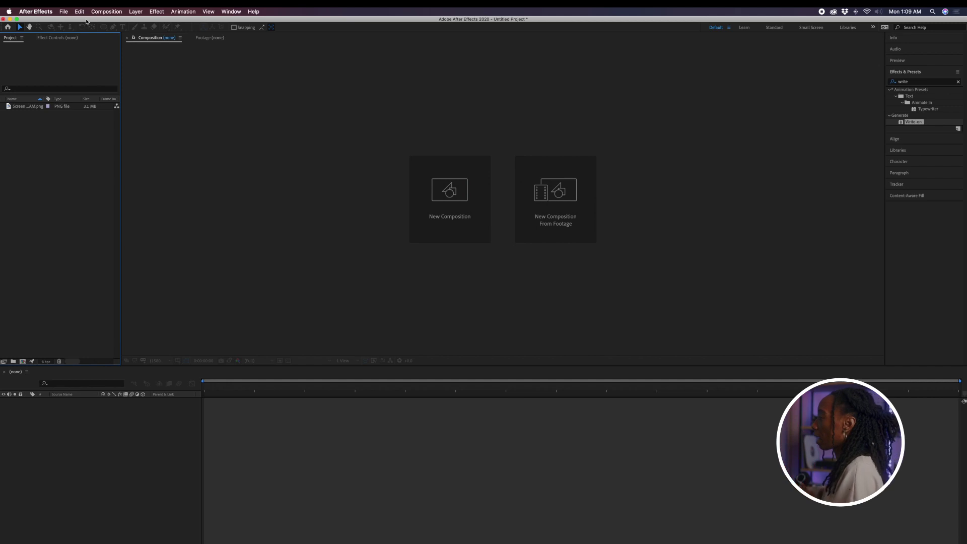
{"action": "left_click", "coordinate": [264, 540]}
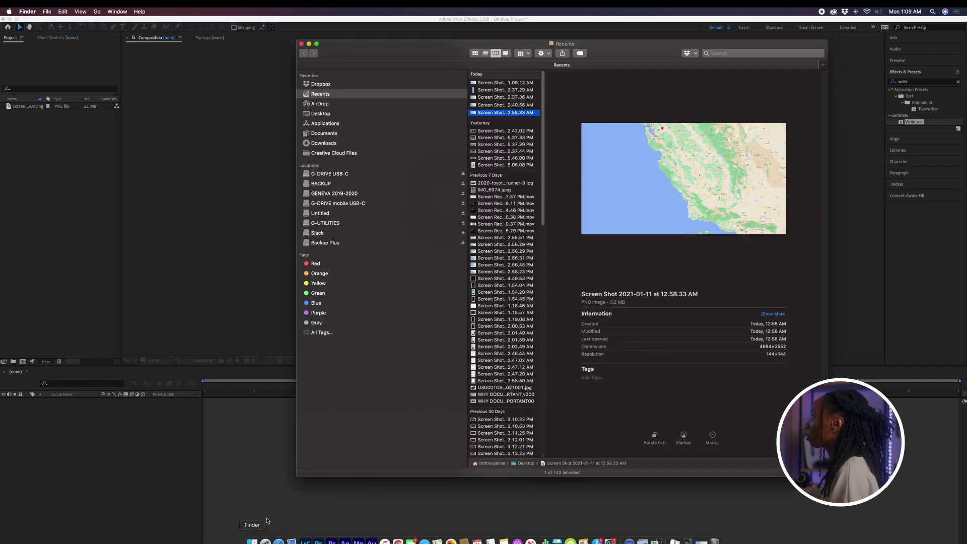
{"action": "left_click", "coordinate": [475, 85]}
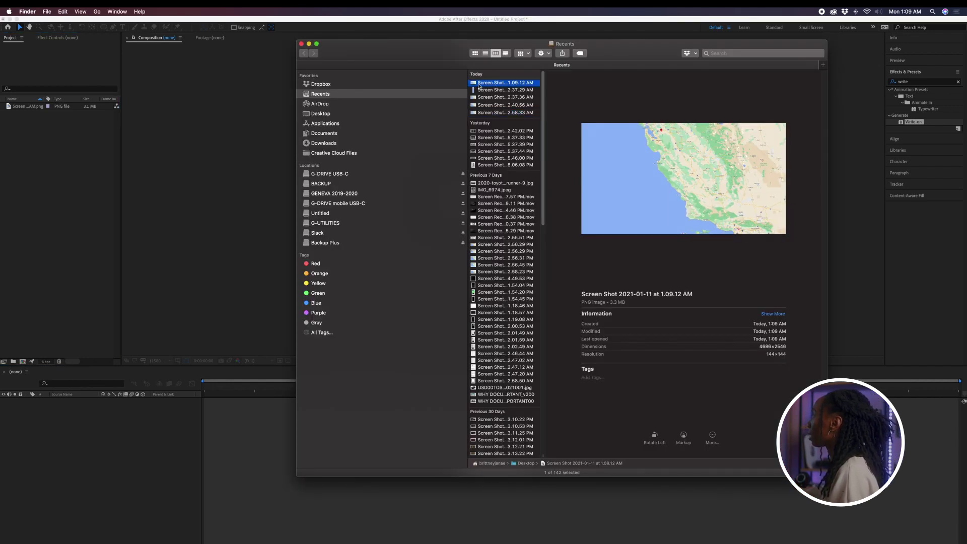
{"action": "left_click_drag", "start_coordinate": [474, 84], "coordinate": [65, 218]}
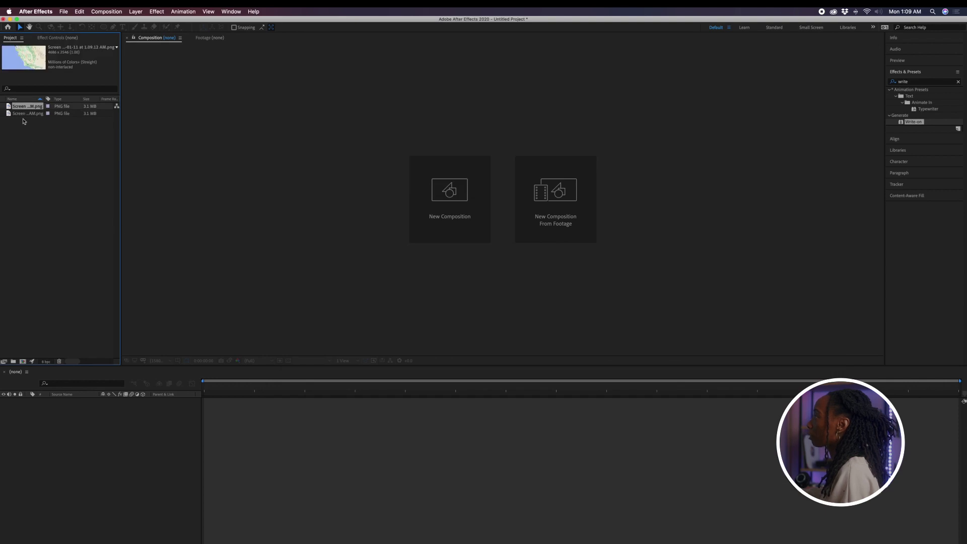
{"action": "left_click", "coordinate": [26, 116]}
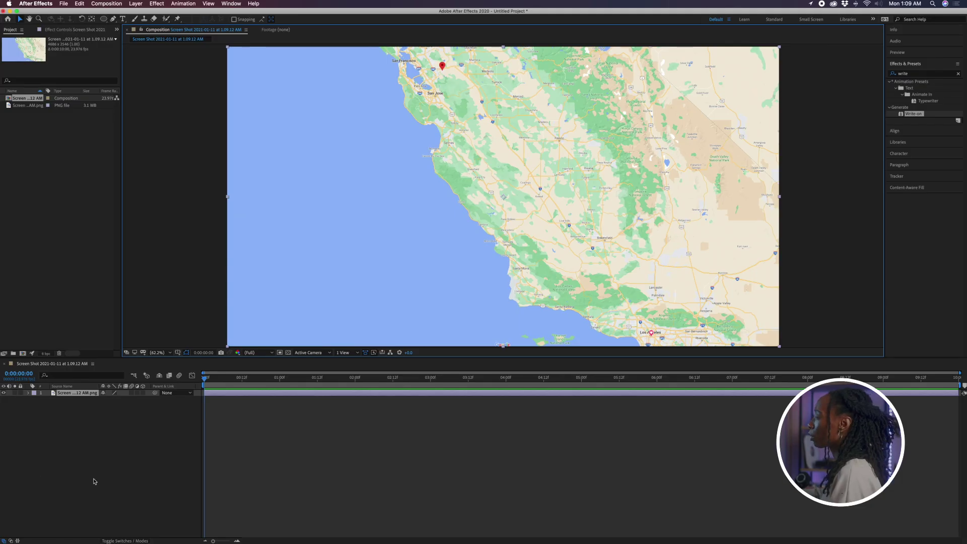
- Draw small red circles over the Livermore and Los Angeles markers on a single new shape layer
{"action": "left_click", "coordinate": [98, 481]}
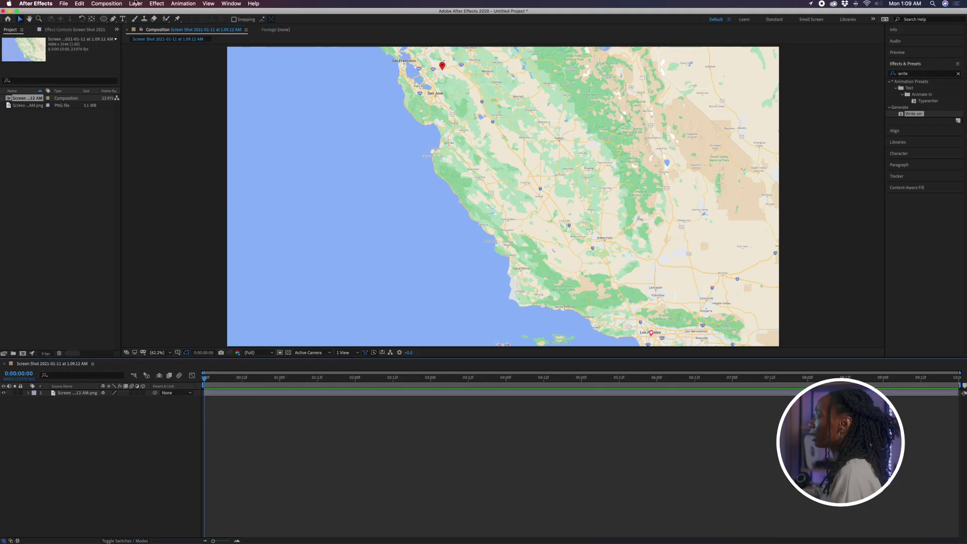
{"action": "left_click", "coordinate": [104, 20]}
{"action": "left_click_drag", "start_coordinate": [435, 60], "coordinate": [447, 72]}
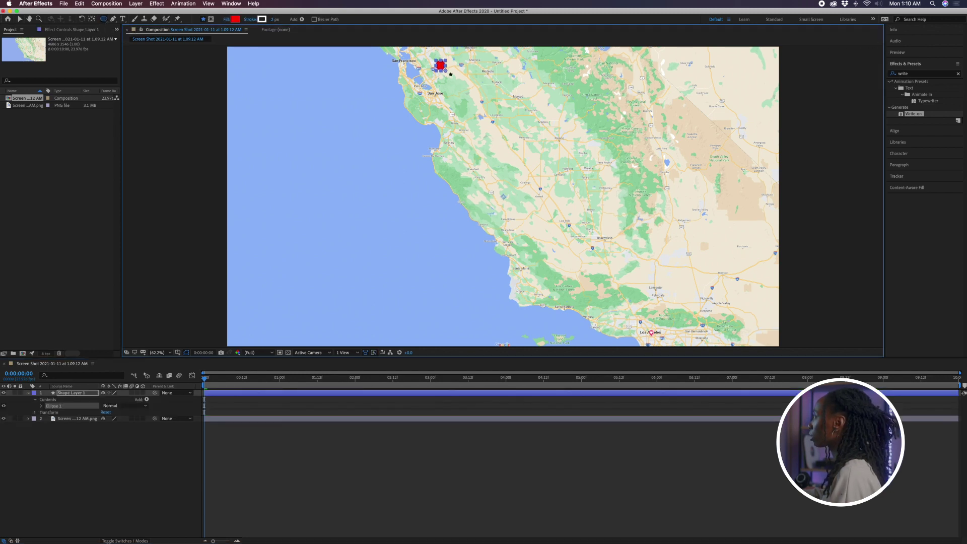
{"action": "left_click_drag", "start_coordinate": [648, 329], "coordinate": [657, 337]}
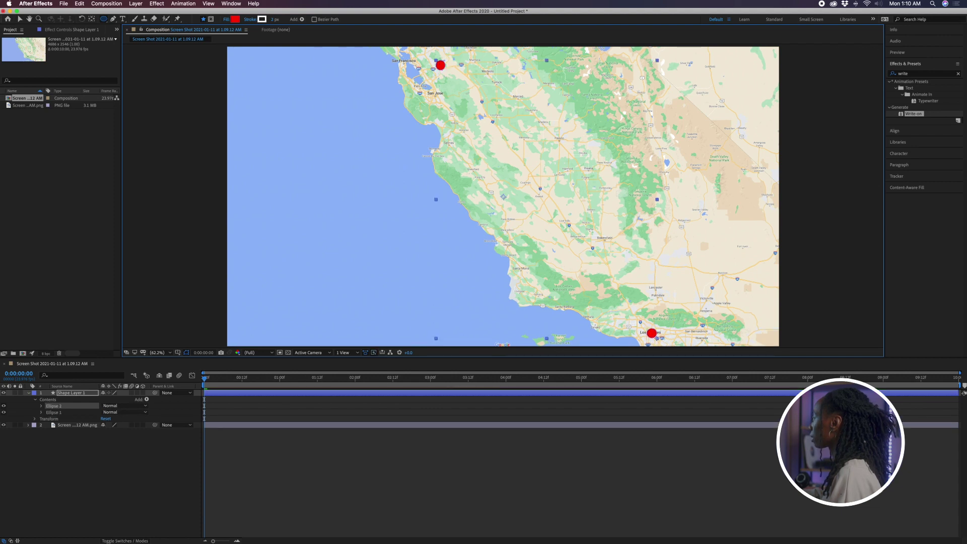
{"action": "left_click", "coordinate": [126, 510]}
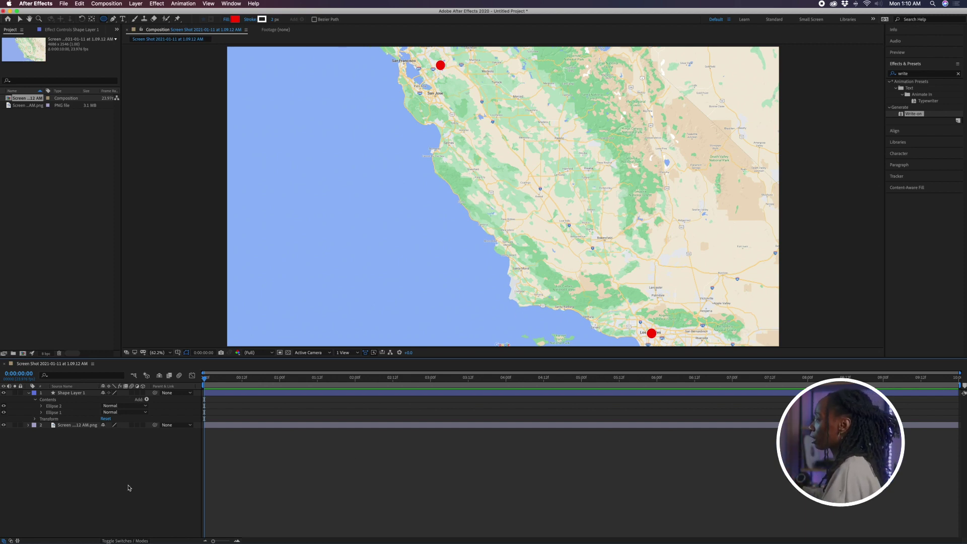
{"action": "left_click", "coordinate": [28, 393]}
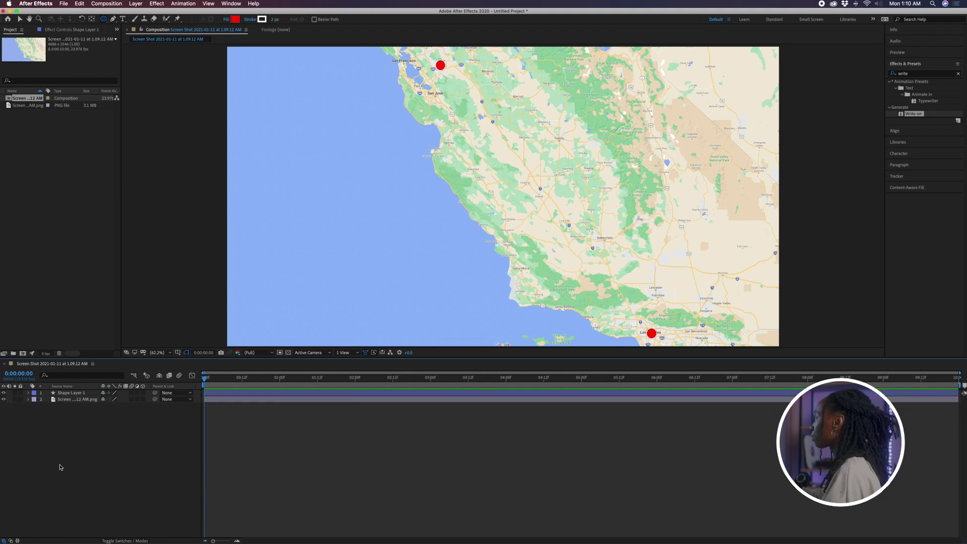
- Add the text label "LOS ANGELES, CA" beside the red circle at Los Angeles
{"action": "left_click", "coordinate": [122, 18]}
{"action": "left_click", "coordinate": [668, 332]}
{"action": "type", "text": "LOS ANGELES, CA"}
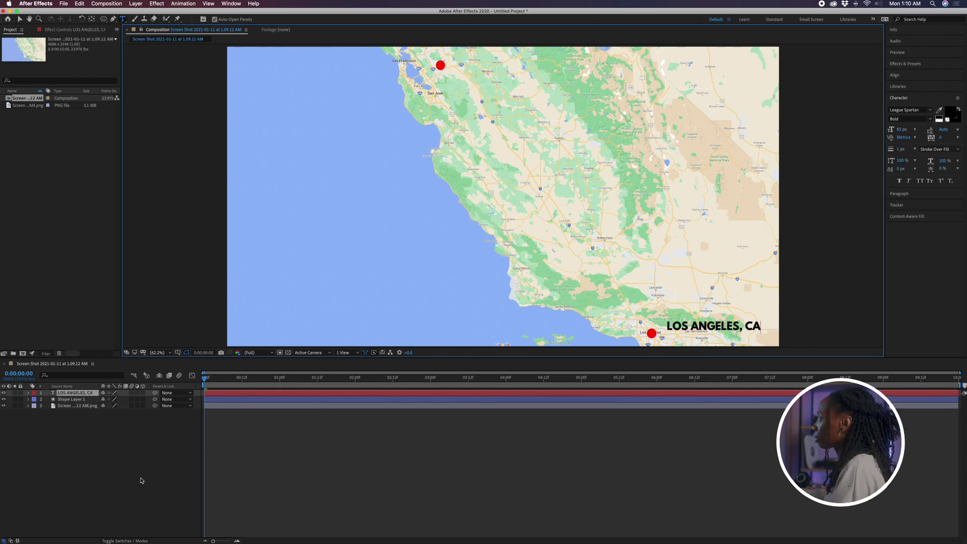
{"action": "left_click", "coordinate": [197, 328]}
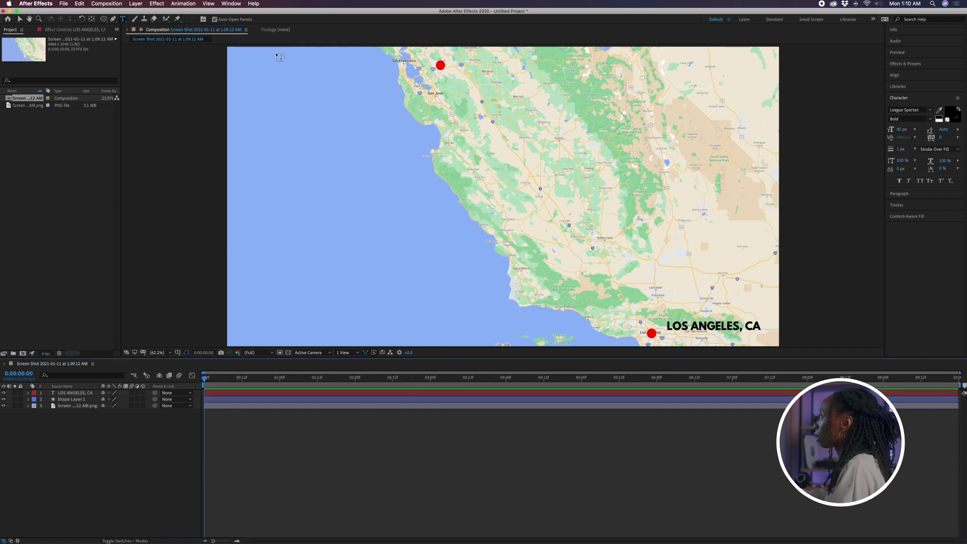
- Add the text label "LIVERMORE, CA" beside the Livermore circle and nudge both city labels closer to their circles
{"action": "left_click", "coordinate": [461, 65]}
{"action": "type", "text": "LIVERMORE, CA"}
{"action": "left_click", "coordinate": [19, 19]}
{"action": "left_click", "coordinate": [479, 69]}
{"action": "left_click_drag", "start_coordinate": [479, 69], "coordinate": [471, 71]}
{"action": "left_click_drag", "start_coordinate": [710, 335], "coordinate": [708, 337]}
- Pre-compose both text labels, the shape layer and the map screenshot into a composition named "WIDE MAP"
{"action": "left_click", "coordinate": [91, 435]}
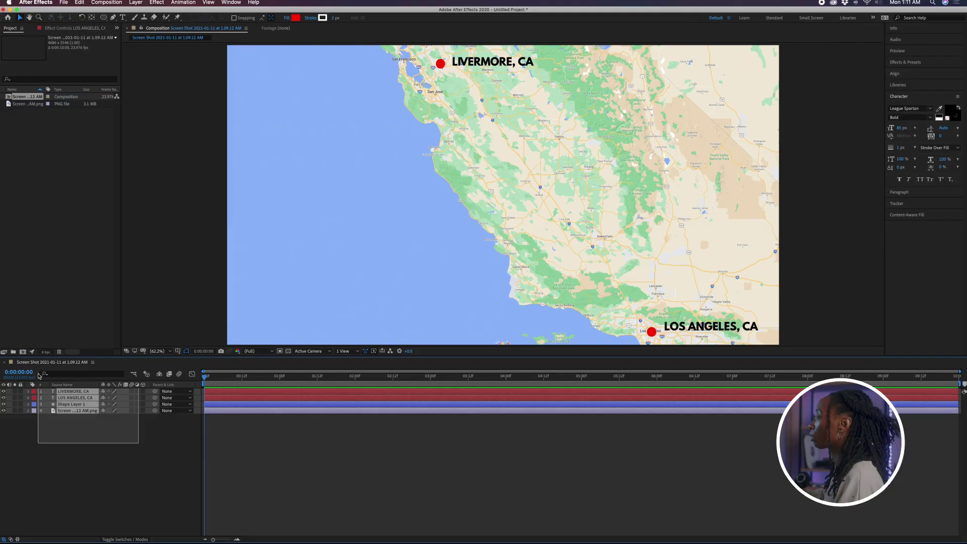
{"action": "left_click_drag", "start_coordinate": [39, 376], "coordinate": [39, 376]}
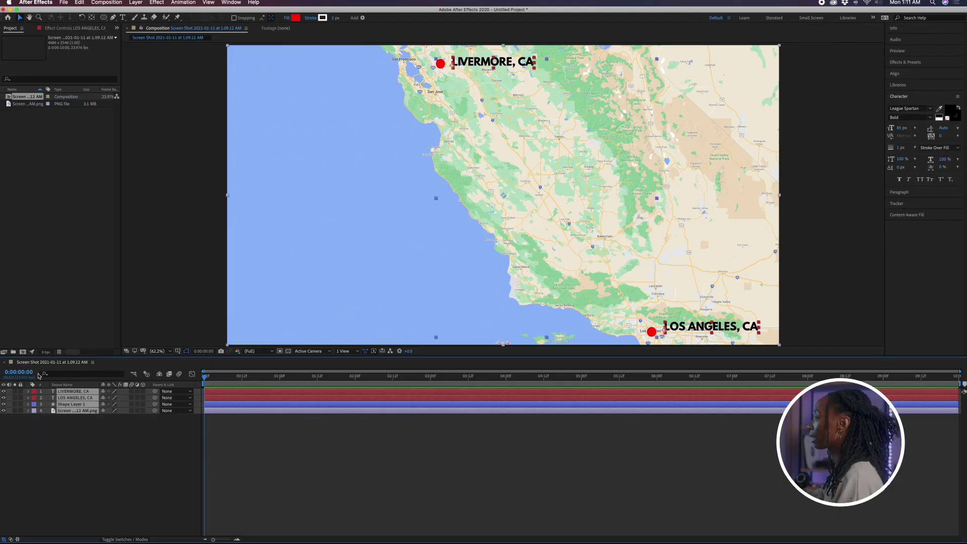
{"action": "right_click", "coordinate": [67, 393]}
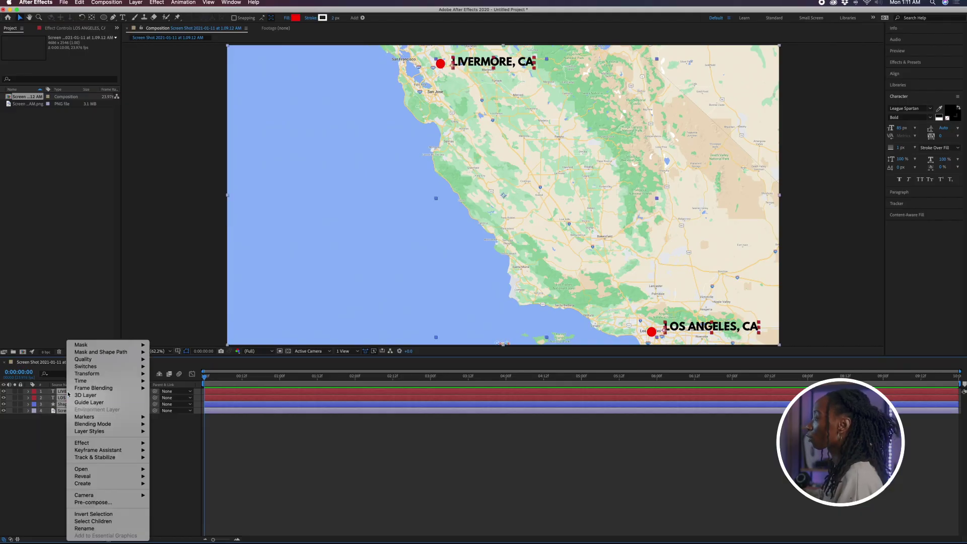
{"action": "left_click", "coordinate": [88, 503]}
{"action": "type", "text": "WIDE MAP"}
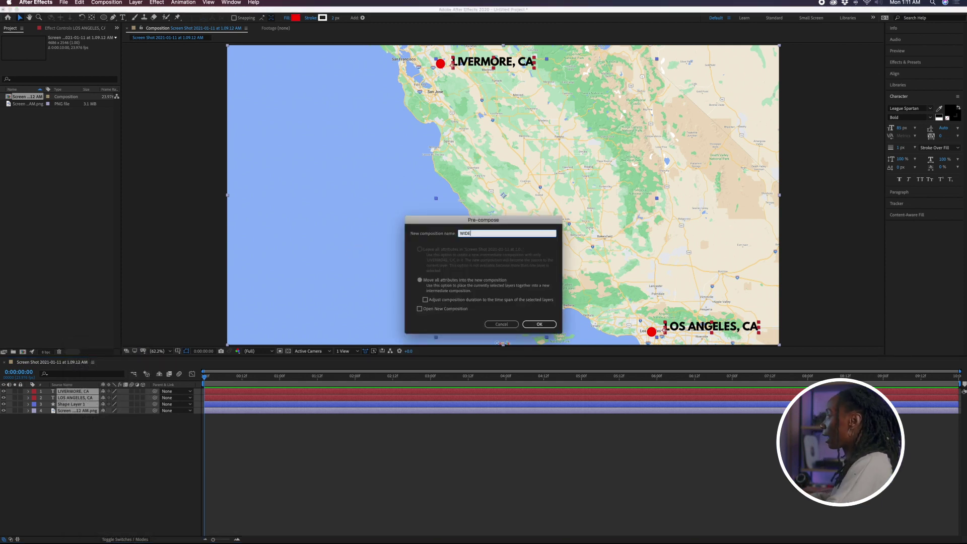
{"action": "left_click", "coordinate": [548, 325]}
{"action": "key", "text": "Caps_Lock"}
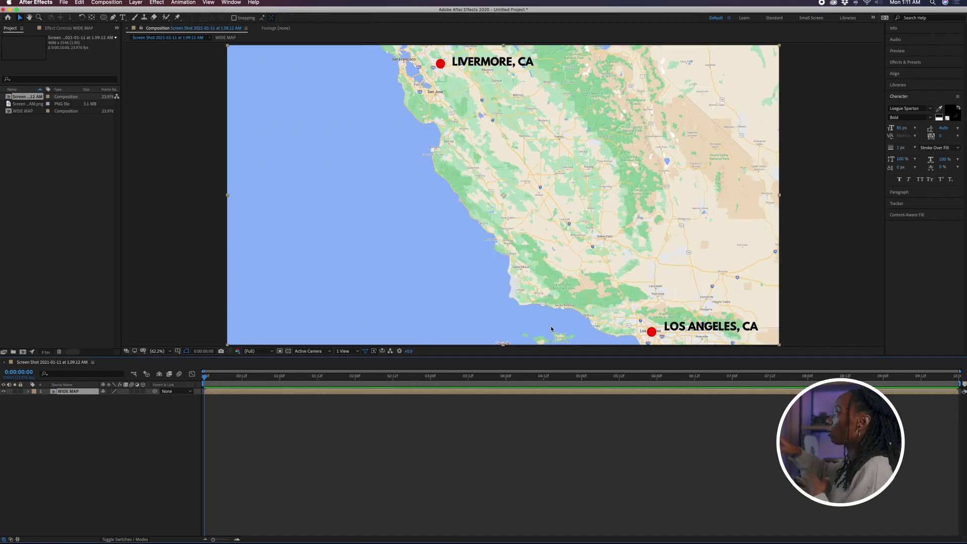
{"action": "left_click", "coordinate": [68, 429]}
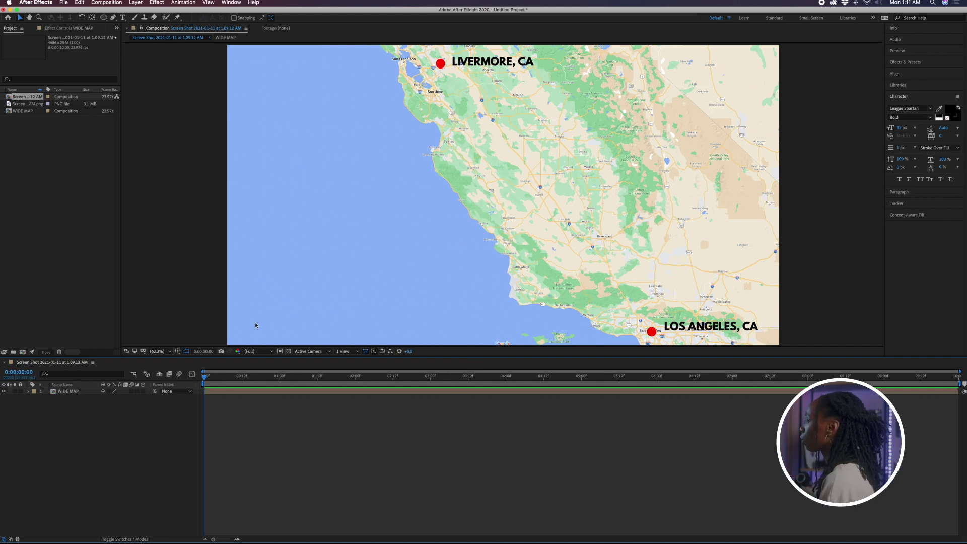
- Inspect the WIDE MAP layer at 200% magnification around Los Angeles and return to a 25% view of the whole map
{"action": "left_click", "coordinate": [170, 351]}
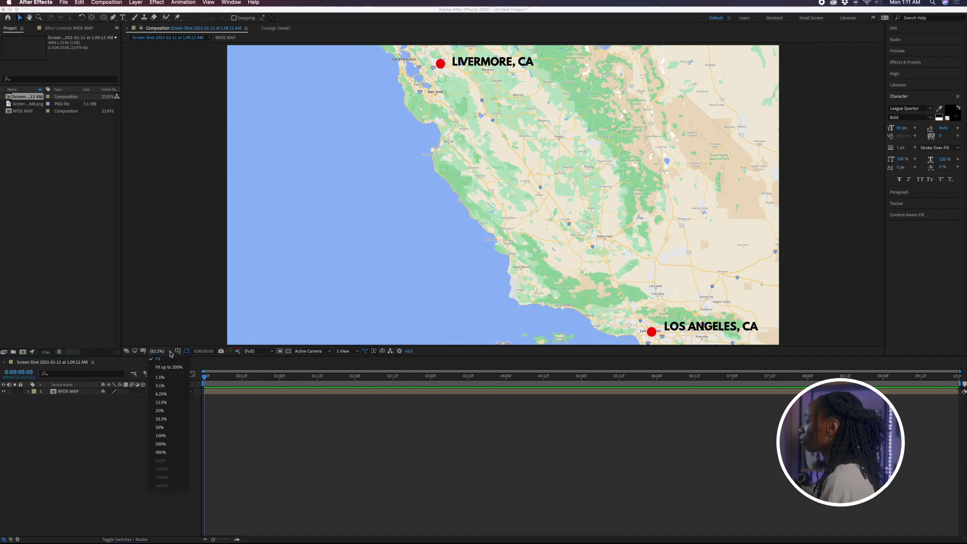
{"action": "left_click", "coordinate": [161, 444]}
{"action": "left_click_drag", "start_coordinate": [641, 296], "coordinate": [412, 95]}
{"action": "left_click_drag", "start_coordinate": [738, 255], "coordinate": [527, 177]}
{"action": "scroll", "coordinate": [529, 211], "scroll_direction": "down", "scroll_amount": 6}
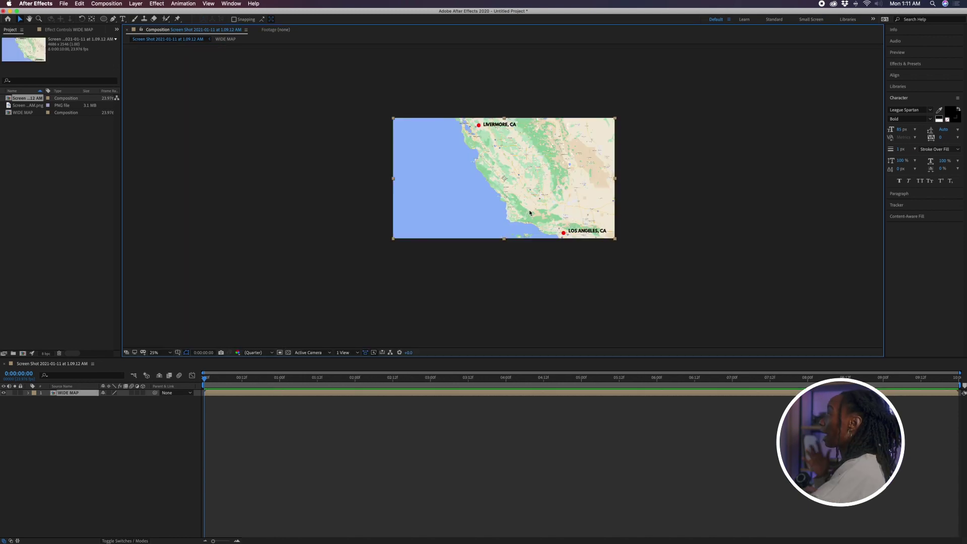
- Search the effects for "write" and apply the Write-on effect to the WIDE MAP layer
{"action": "scroll", "coordinate": [529, 209], "scroll_direction": "up", "scroll_amount": 6}
{"action": "left_click_drag", "start_coordinate": [529, 209], "coordinate": [553, 112]}
{"action": "left_click_drag", "start_coordinate": [755, 227], "coordinate": [562, 95]}
{"action": "left_click_drag", "start_coordinate": [747, 95], "coordinate": [583, 138]}
{"action": "left_click", "coordinate": [899, 64]}
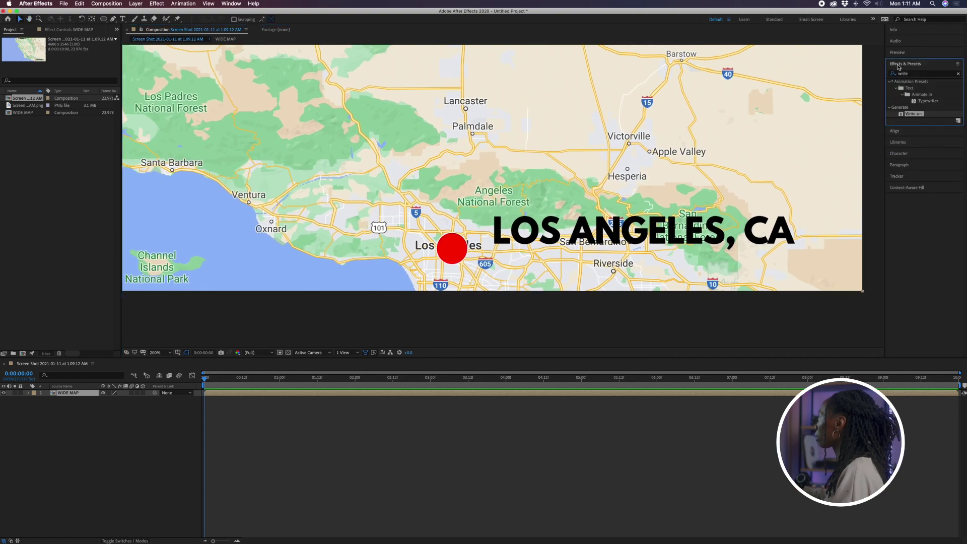
{"action": "left_click", "coordinate": [917, 75]}
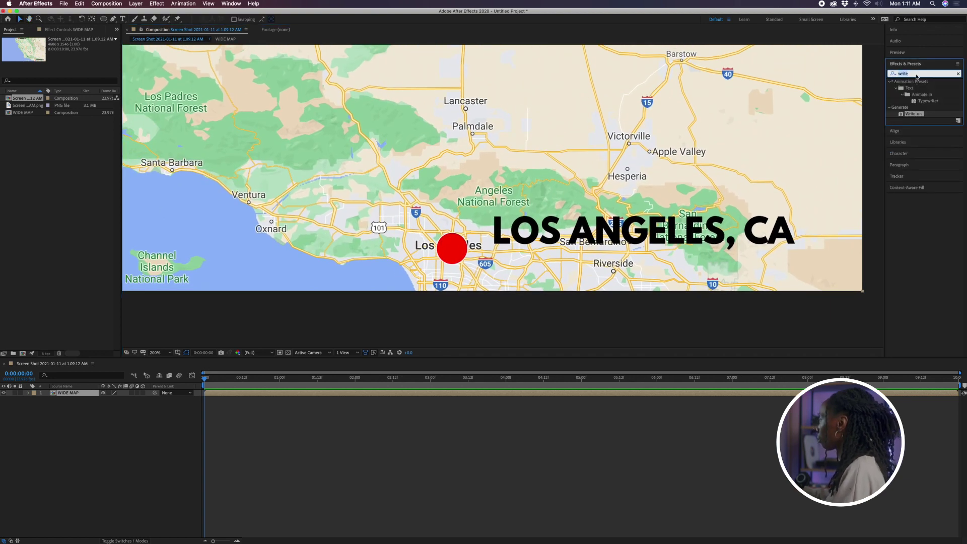
{"action": "type", "text": "write"}
{"action": "left_click", "coordinate": [43, 404]}
{"action": "left_click_drag", "start_coordinate": [43, 404], "coordinate": [58, 396]}
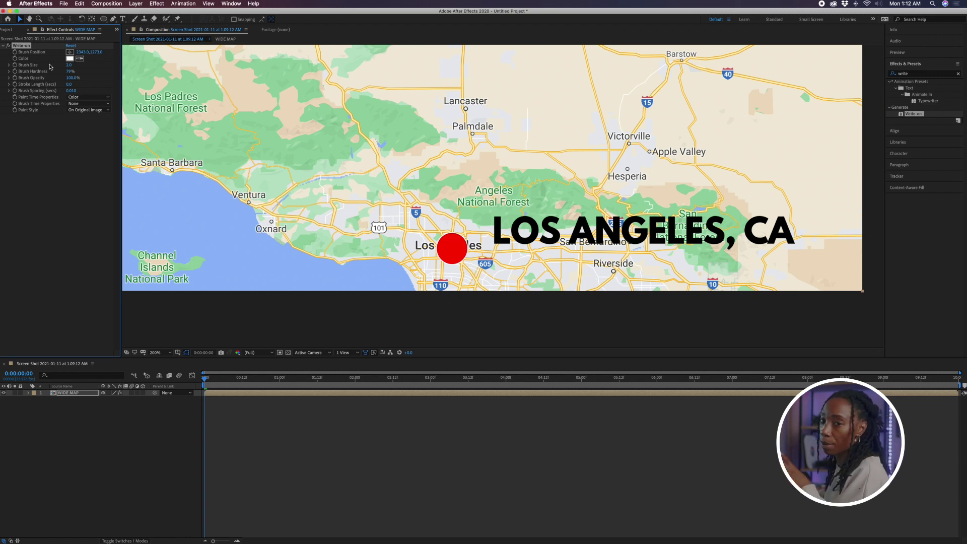
- Set the Write-on effect's Brush Size to 5 and its Brush Spacing to 0.001 seconds
{"action": "left_click", "coordinate": [70, 65]}
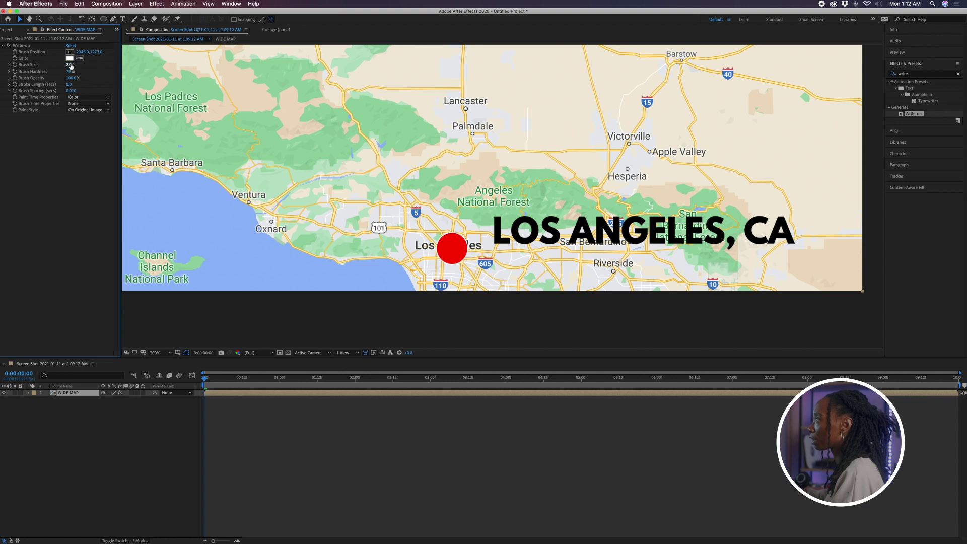
{"action": "key", "text": "Return"}
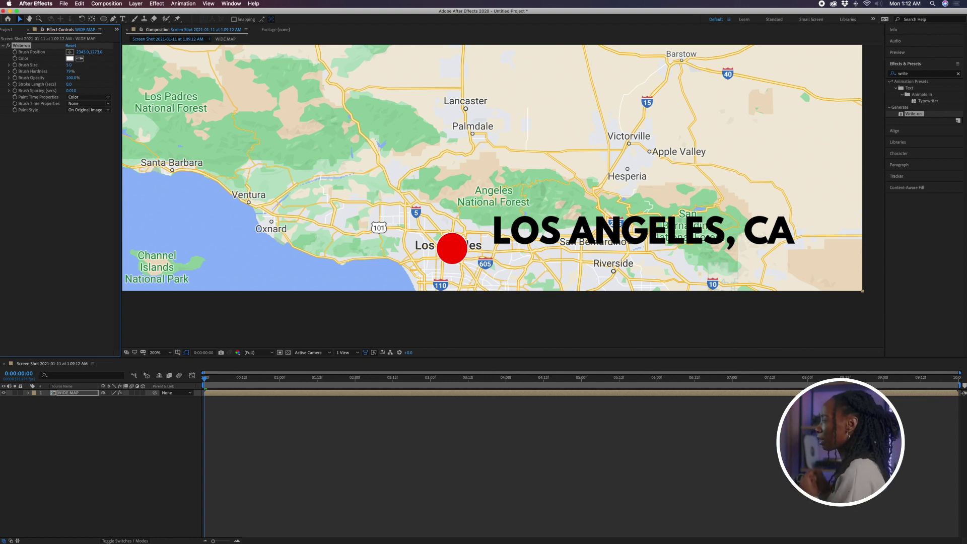
{"action": "left_click", "coordinate": [71, 90]}
{"action": "type", "text": "0.001"}
{"action": "key", "text": "Return"}
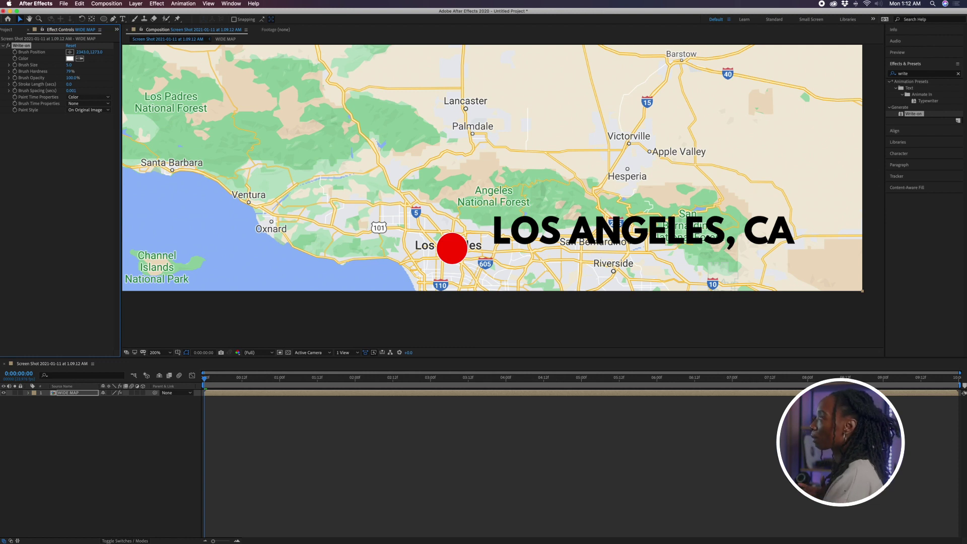
- Set the Write-on brush color to a strong blue, hex 1306ED
{"action": "left_click", "coordinate": [70, 58]}
{"action": "left_click", "coordinate": [499, 264]}
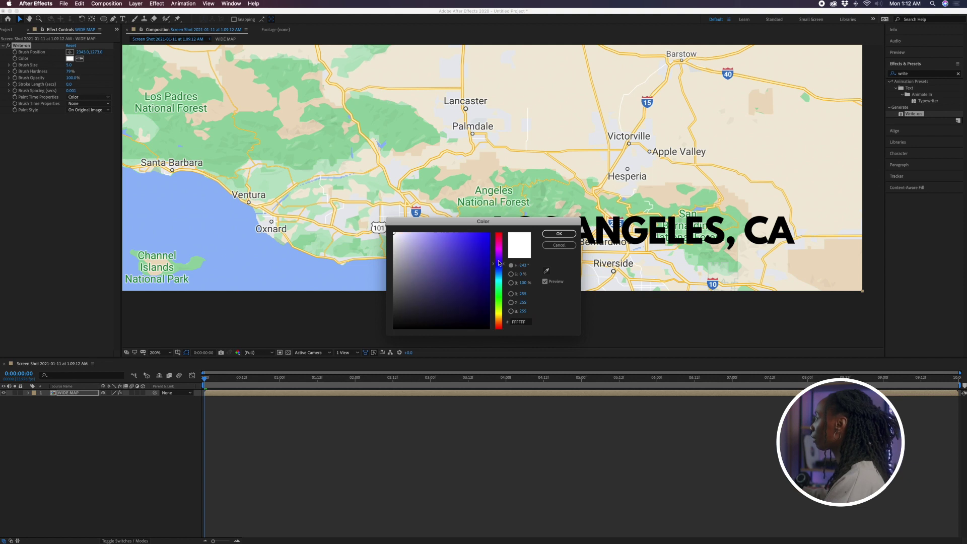
{"action": "left_click", "coordinate": [487, 239]}
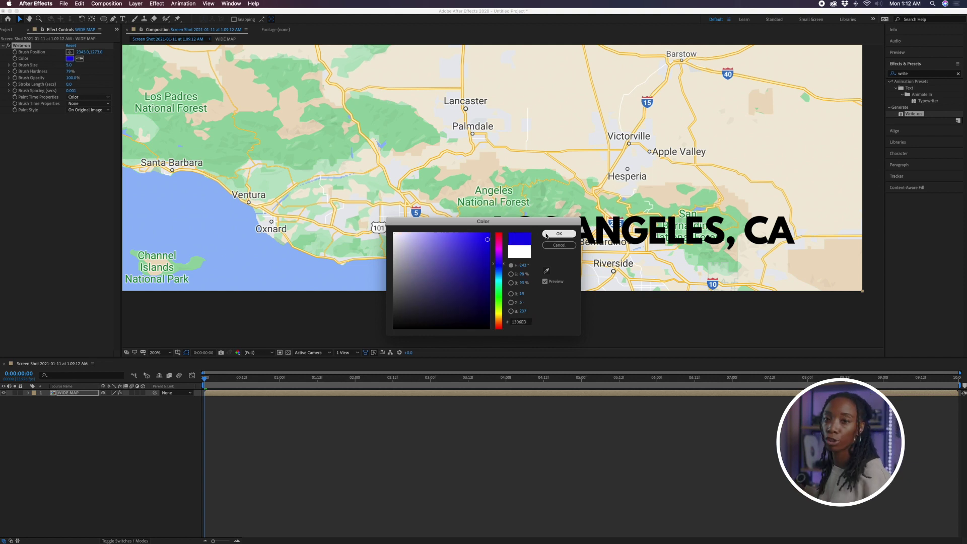
{"action": "left_click", "coordinate": [546, 235]}
- Move the Write-on brush point from the middle of the map to the western edge of the red Los Angeles circle
{"action": "left_click", "coordinate": [120, 427]}
{"action": "left_click", "coordinate": [59, 396]}
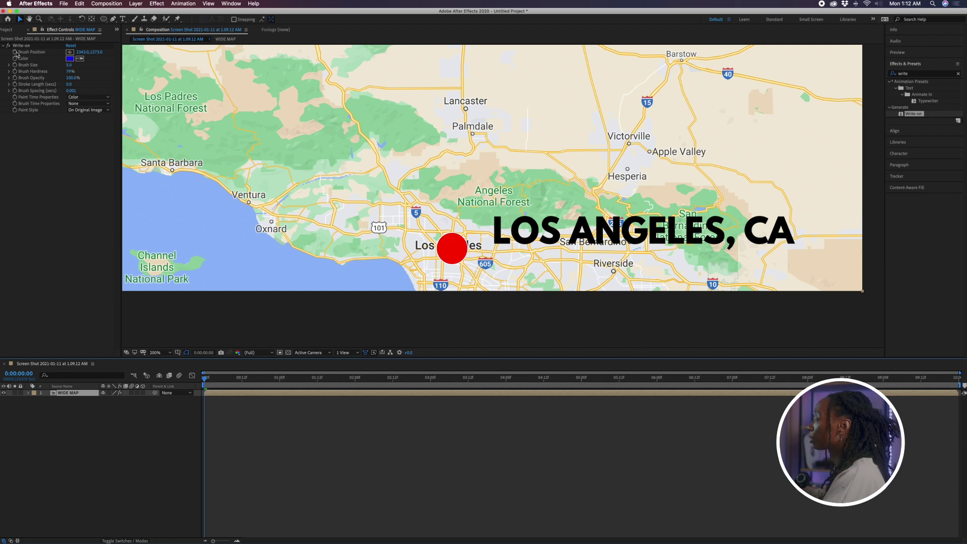
{"action": "left_click", "coordinate": [168, 356]}
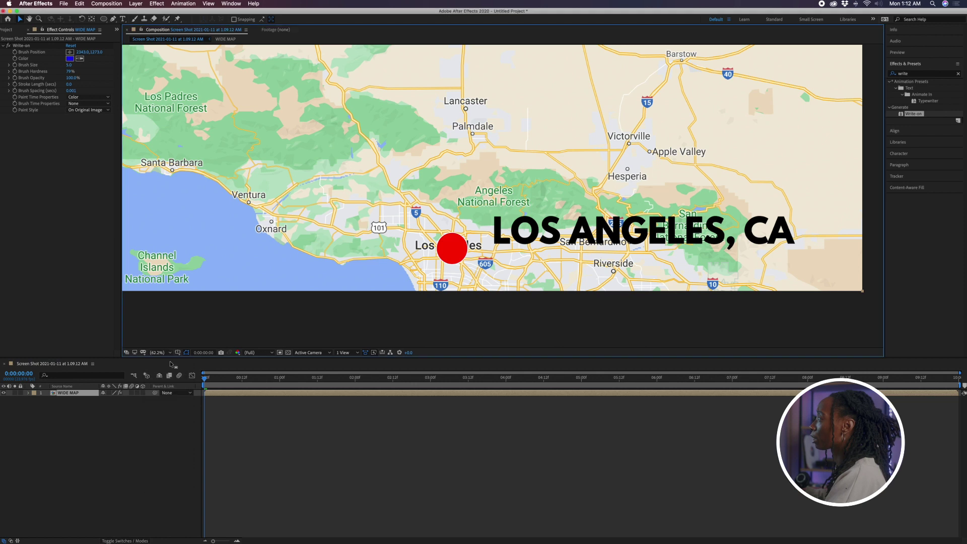
{"action": "left_click", "coordinate": [36, 46]}
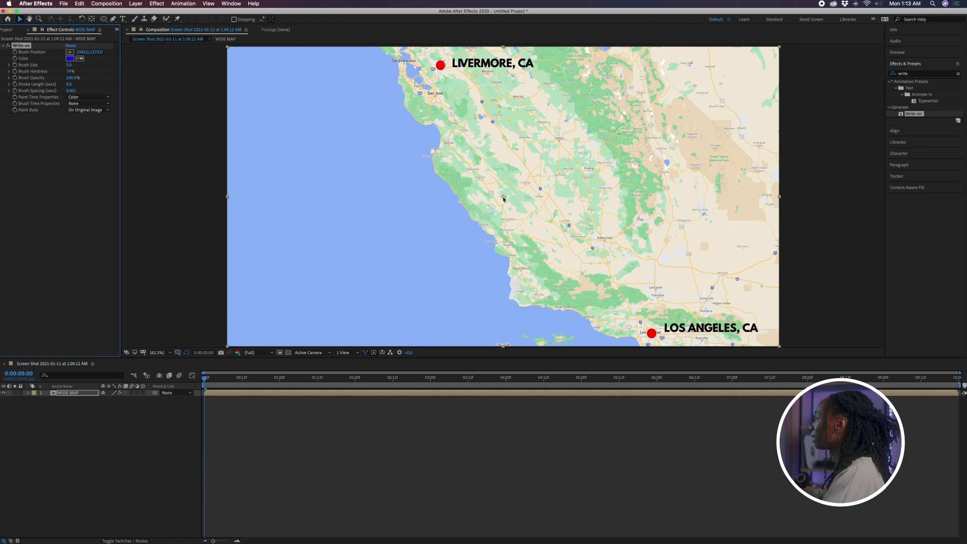
{"action": "left_click", "coordinate": [158, 352]}
{"action": "left_click", "coordinate": [168, 421]}
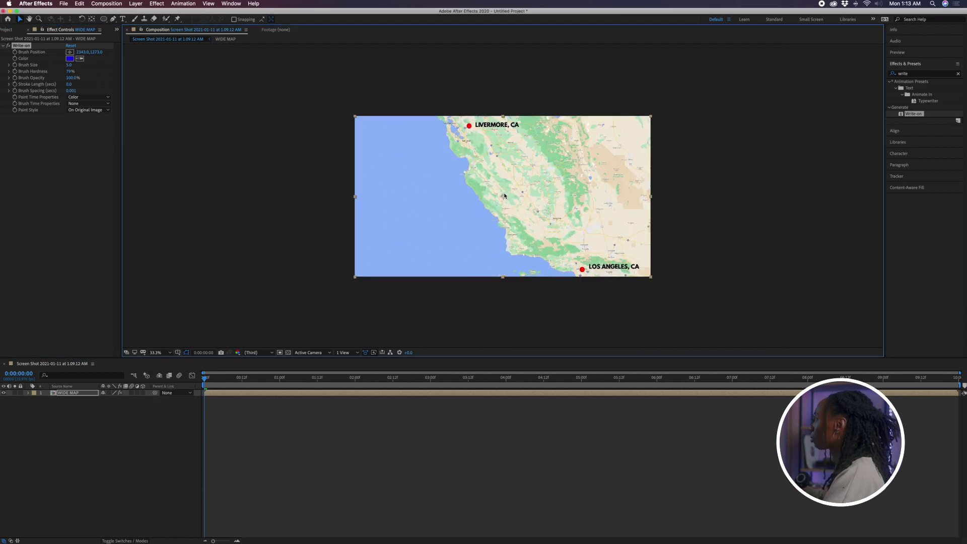
{"action": "left_click", "coordinate": [160, 352]}
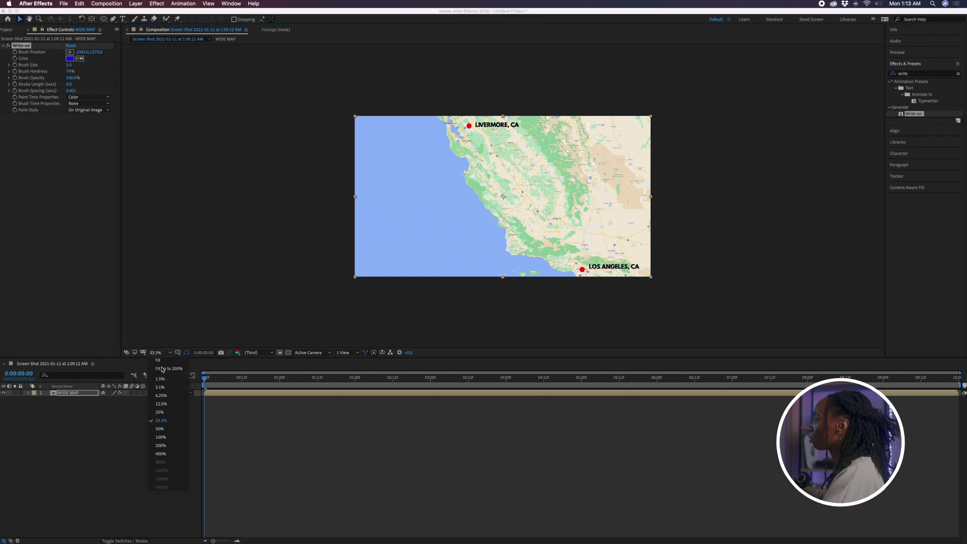
{"action": "left_click", "coordinate": [162, 446]}
{"action": "mouse_move", "coordinate": [503, 199]}
{"action": "left_mouse_down"}
{"action": "mouse_move", "coordinate": [617, 267]}
{"action": "mouse_move", "coordinate": [669, 316]}
{"action": "mouse_move", "coordinate": [524, 119]}
{"action": "mouse_move", "coordinate": [431, 39]}
{"action": "left_mouse_up"}
{"action": "key", "text": "h"}
{"action": "key", "text": "v"}
{"action": "key", "text": "space"}
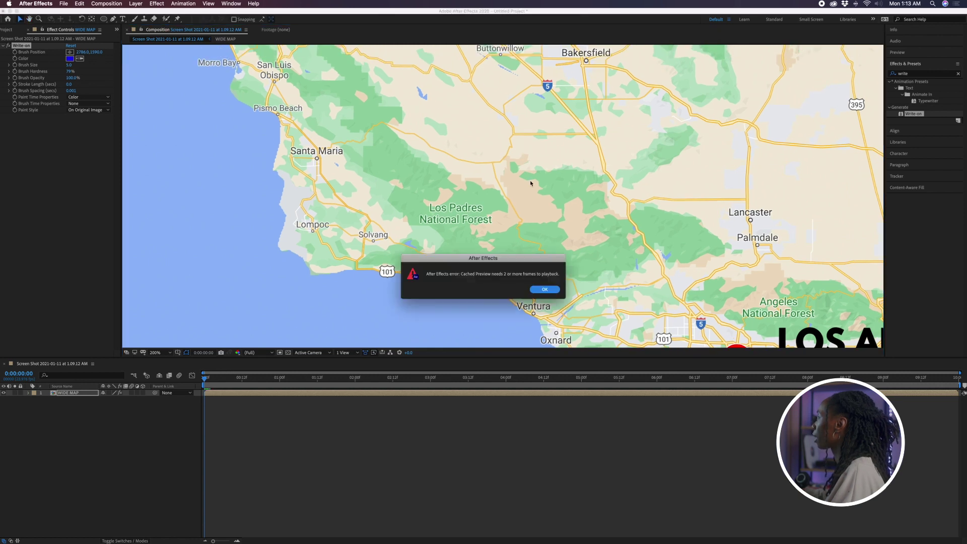
{"action": "left_click", "coordinate": [552, 292]}
{"action": "scroll", "coordinate": [461, 138], "scroll_direction": "up", "scroll_amount": 5}
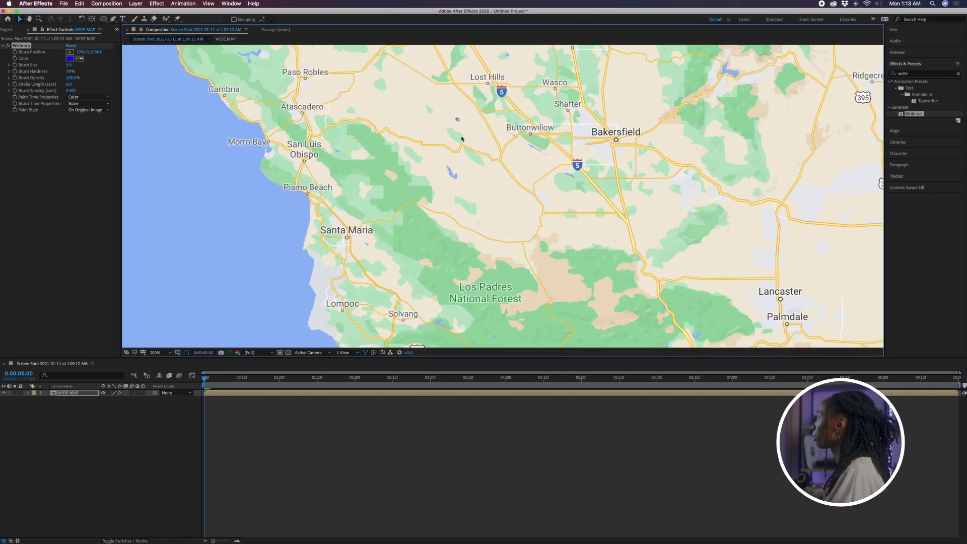
{"action": "left_click_drag", "start_coordinate": [458, 122], "coordinate": [518, 189]}
{"action": "left_click_drag", "start_coordinate": [648, 330], "coordinate": [547, 125]}
{"action": "left_click_drag", "start_coordinate": [620, 180], "coordinate": [650, 235]}
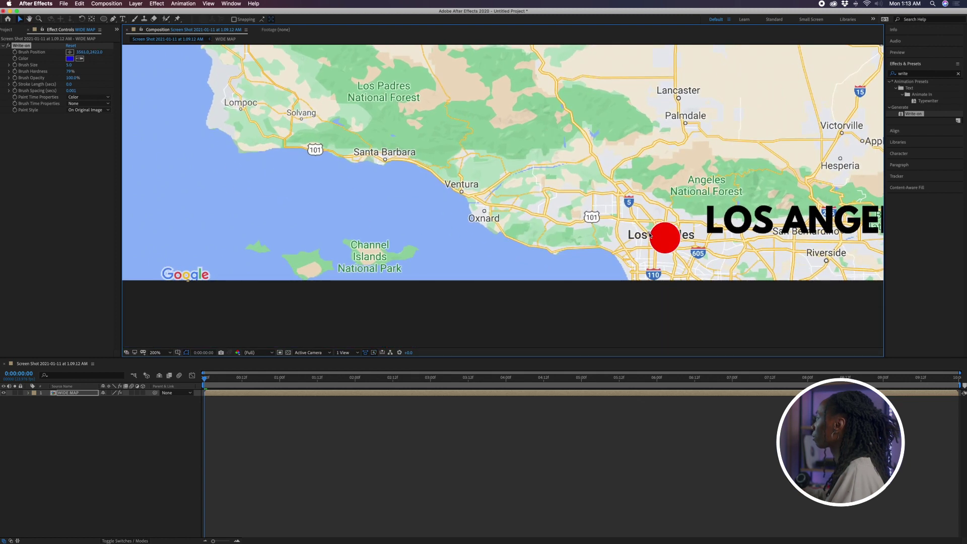
- Start keyframing Brush Position at 0:00:00:00 and expand the WIDE MAP layer's Write-on and Transform properties in the timeline
{"action": "left_click", "coordinate": [163, 416]}
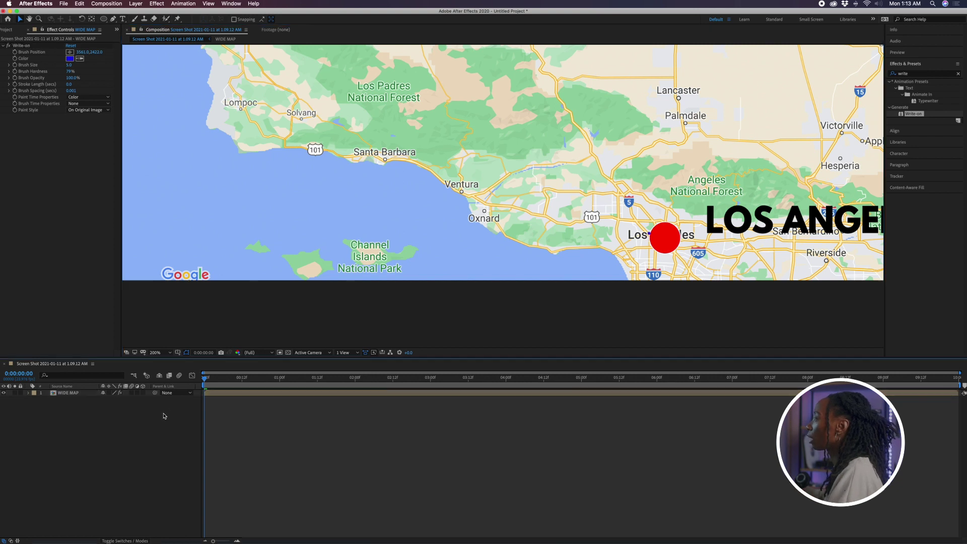
{"action": "left_click", "coordinate": [15, 52]}
{"action": "left_click", "coordinate": [29, 393]}
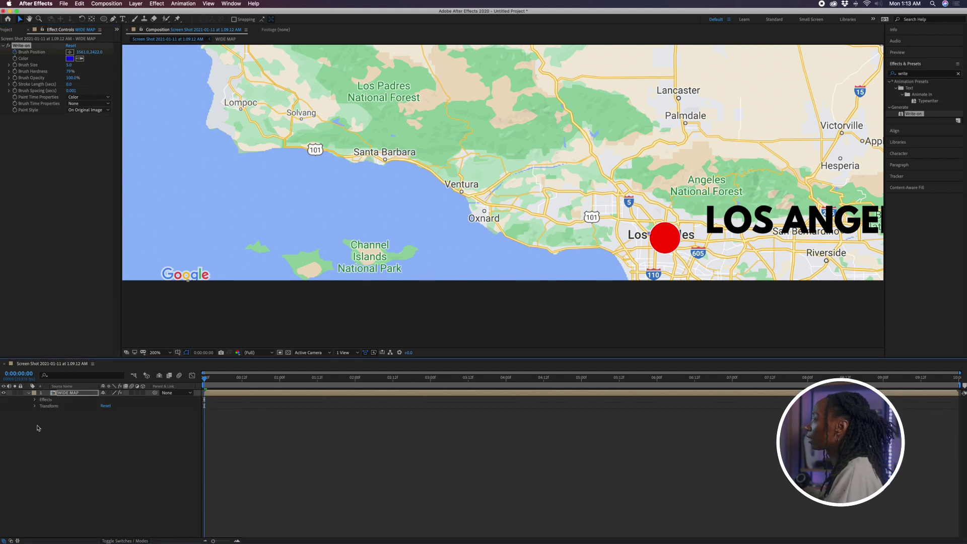
{"action": "left_click", "coordinate": [35, 406]}
{"action": "left_click", "coordinate": [36, 400]}
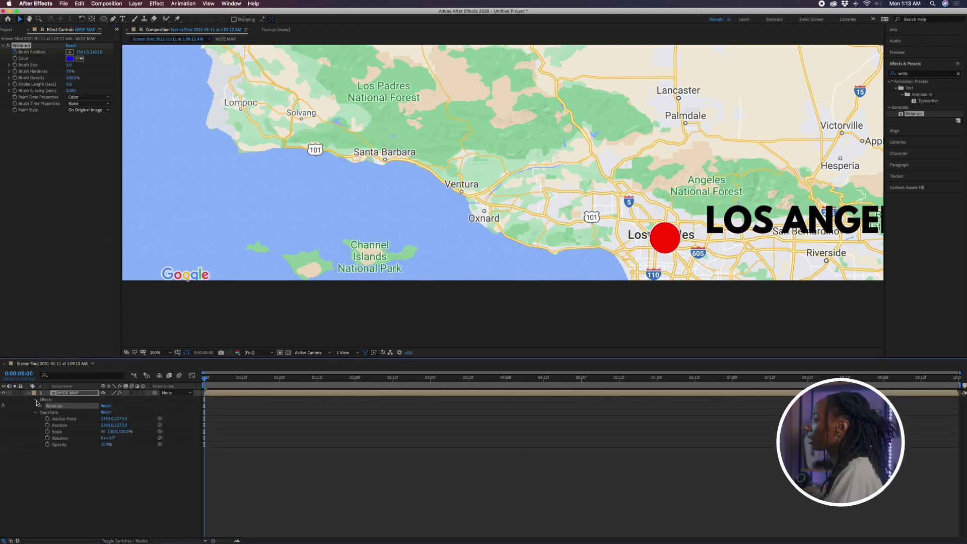
{"action": "left_click", "coordinate": [41, 406]}
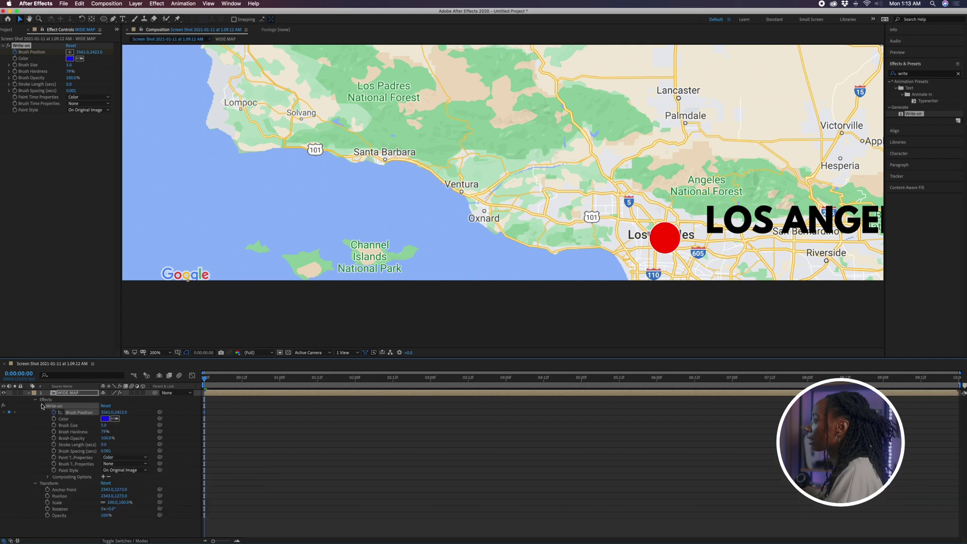
- Keyframe the brush point at 0:00:00:12 and 0:00:00:20, drawing the route northwest from Los Angeles to just east of the nearby Highway 101 shield
{"action": "left_click", "coordinate": [242, 382]}
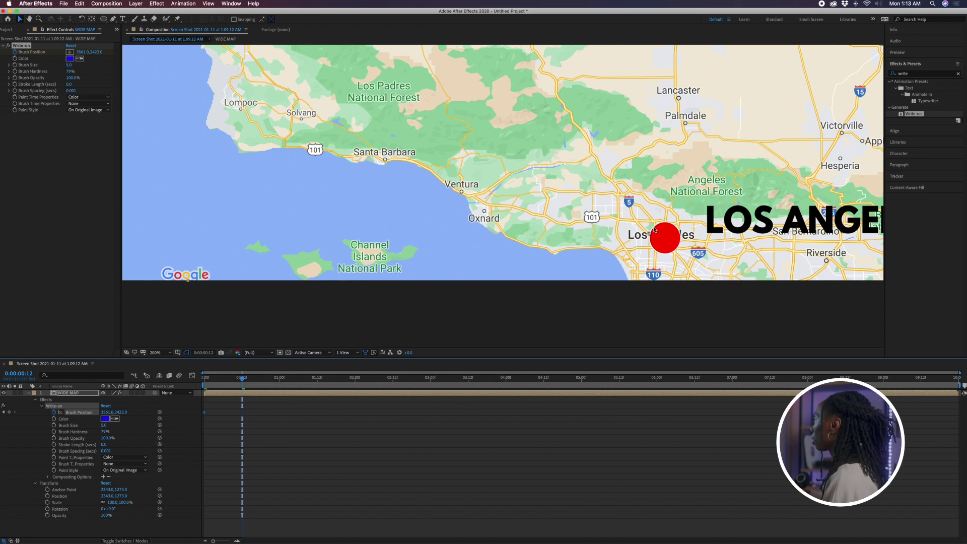
{"action": "left_click_drag", "start_coordinate": [650, 234], "coordinate": [634, 220]}
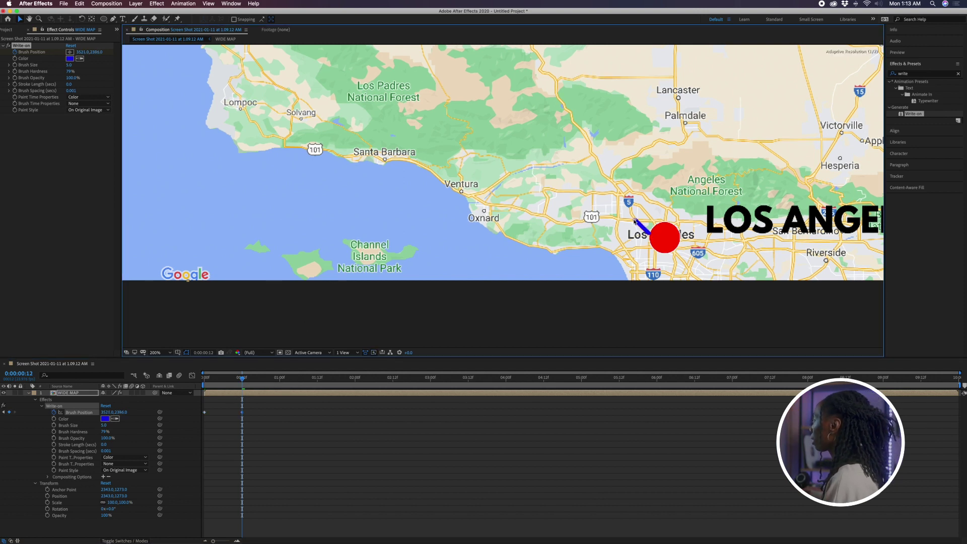
{"action": "left_click", "coordinate": [267, 378]}
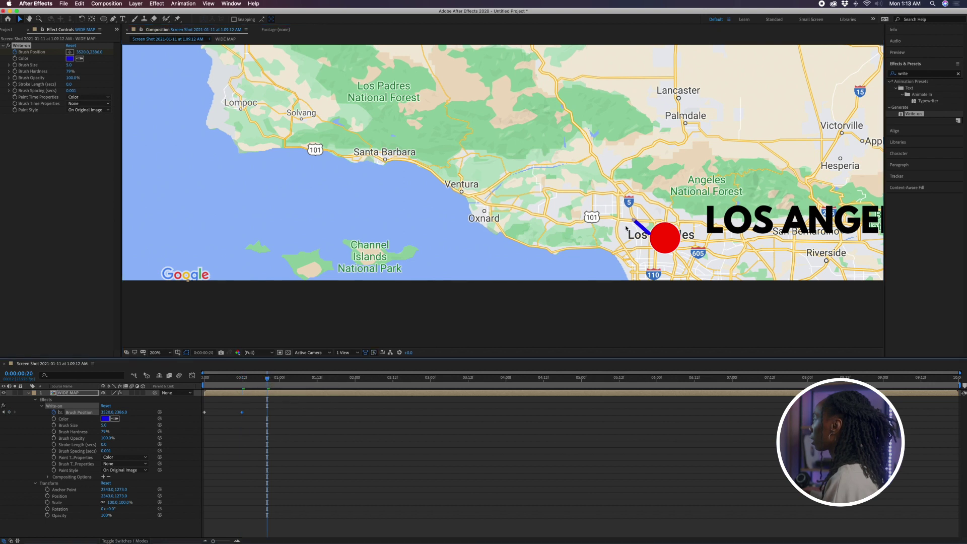
{"action": "left_click_drag", "start_coordinate": [634, 222], "coordinate": [611, 217]}
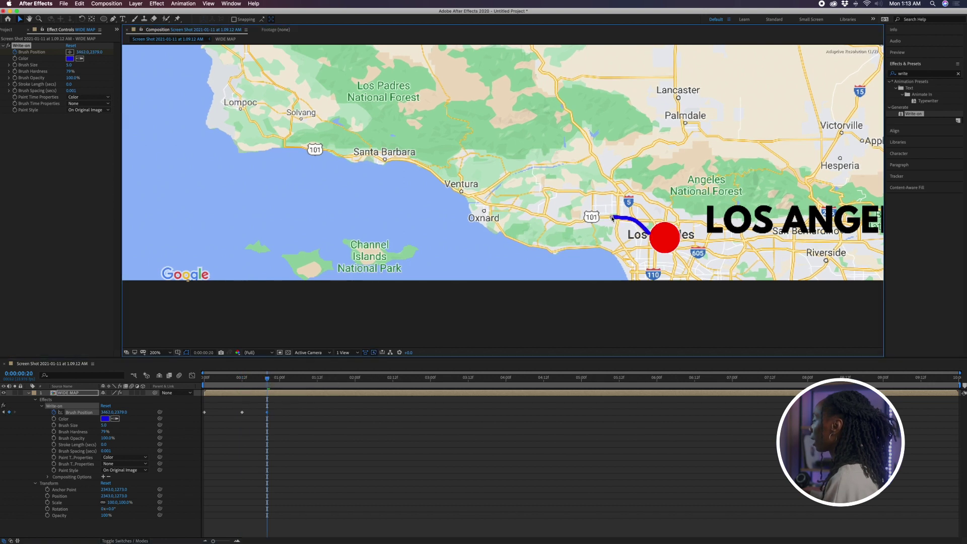
- Shift the latest two brush keyframes earlier and extend the route west past the Highway 101 shield with keyframes at 0:00:00:20 and 0:00:01:03
{"action": "mouse_move", "coordinate": [226, 406]}
{"action": "left_mouse_down"}
{"action": "mouse_move", "coordinate": [282, 426]}
{"action": "mouse_move", "coordinate": [252, 416]}
{"action": "left_mouse_up"}
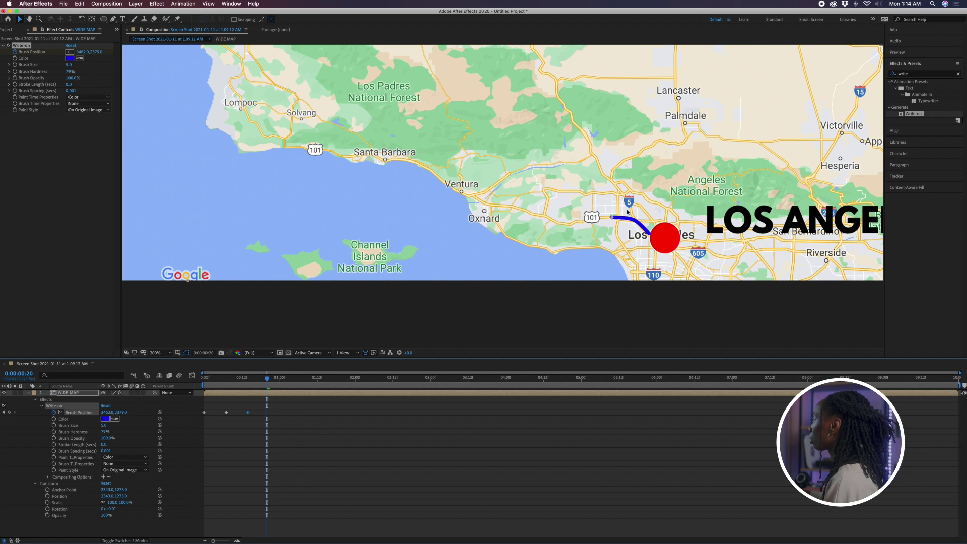
{"action": "left_click_drag", "start_coordinate": [613, 220], "coordinate": [594, 218]}
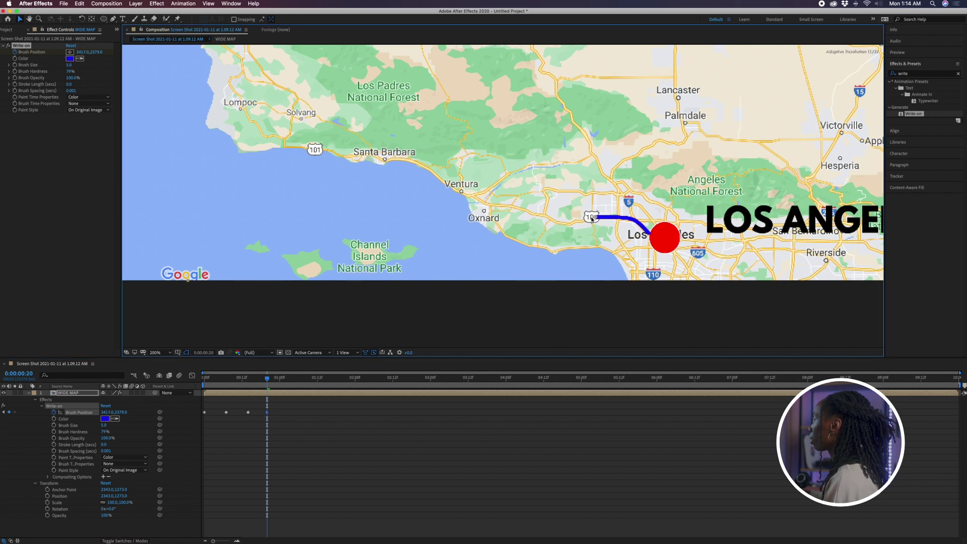
{"action": "left_click_drag", "start_coordinate": [290, 382], "coordinate": [289, 379]}
{"action": "left_click_drag", "start_coordinate": [594, 219], "coordinate": [573, 227]}
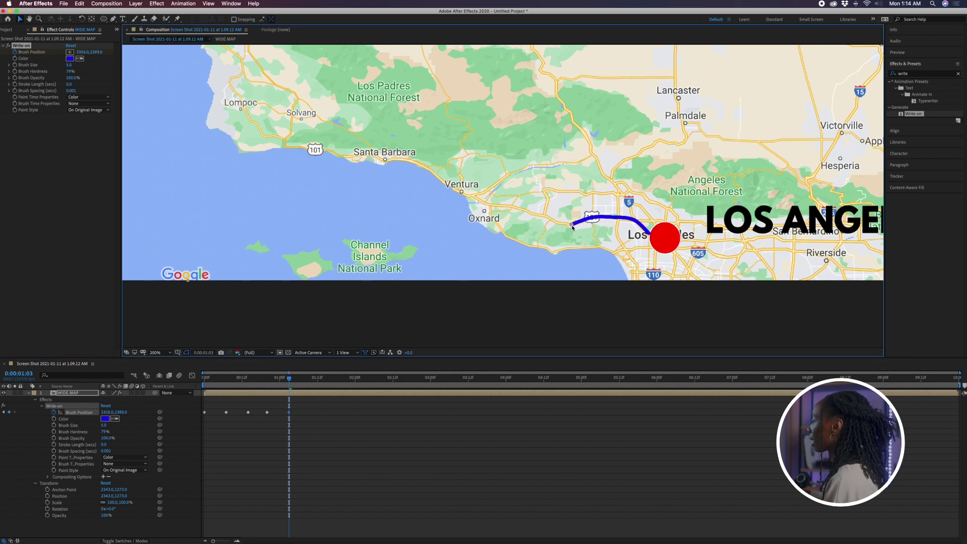
- Continue the route west along Highway 101 toward Ventura with further Brush Position keyframes from 0:00:01:10 onward
{"action": "left_click_drag", "start_coordinate": [303, 382], "coordinate": [311, 381]}
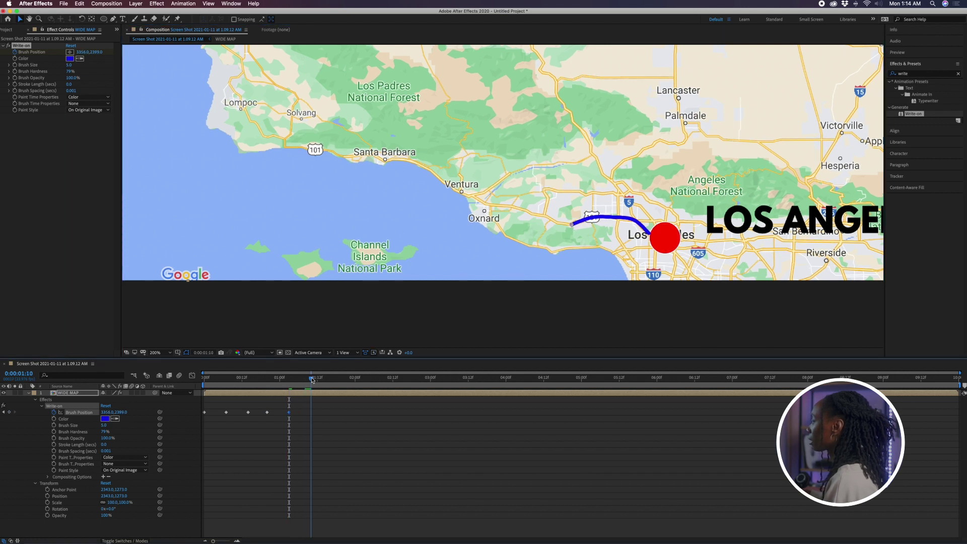
{"action": "left_click_drag", "start_coordinate": [567, 223], "coordinate": [547, 218]}
{"action": "left_click_drag", "start_coordinate": [330, 378], "coordinate": [336, 378]}
{"action": "mouse_move", "coordinate": [547, 217]}
{"action": "left_mouse_down"}
{"action": "mouse_move", "coordinate": [454, 189]}
{"action": "mouse_move", "coordinate": [429, 170]}
{"action": "mouse_move", "coordinate": [410, 180]}
{"action": "mouse_move", "coordinate": [291, 124]}
{"action": "mouse_move", "coordinate": [449, 236]}
{"action": "mouse_move", "coordinate": [413, 209]}
{"action": "left_mouse_up"}
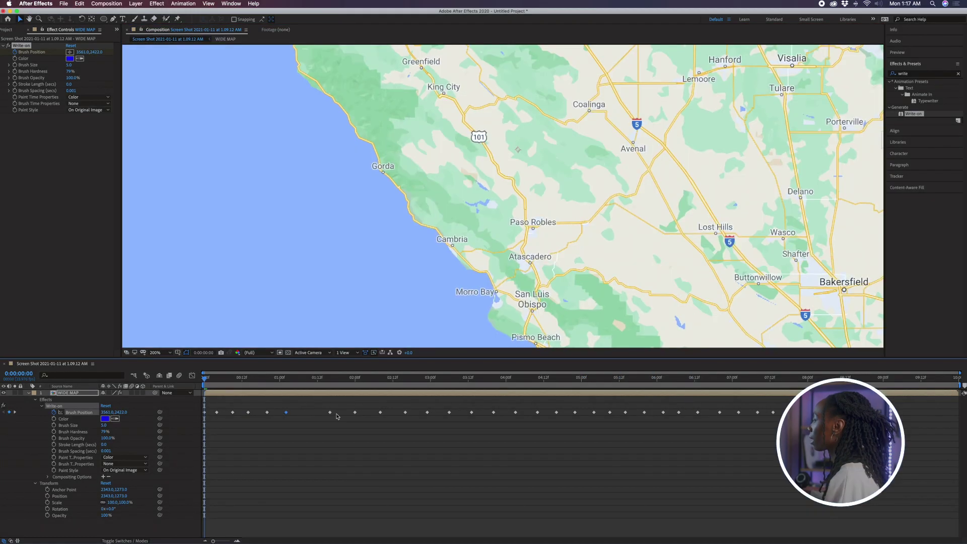
- Even out the spacing of the Brush Position keyframes and continue the route north along the coast from 0:00:08:15
{"action": "mouse_move", "coordinate": [330, 413]}
{"action": "left_mouse_down"}
{"action": "mouse_move", "coordinate": [294, 414]}
{"action": "mouse_move", "coordinate": [302, 413]}
{"action": "left_mouse_up"}
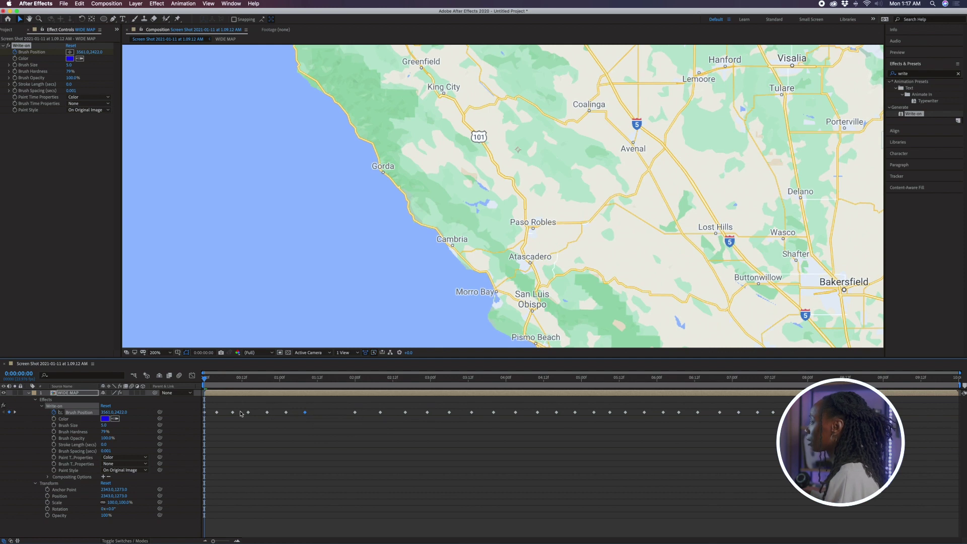
{"action": "mouse_move", "coordinate": [245, 406]}
{"action": "left_mouse_down"}
{"action": "mouse_move", "coordinate": [315, 425]}
{"action": "mouse_move", "coordinate": [311, 414]}
{"action": "left_mouse_up"}
{"action": "left_click", "coordinate": [342, 414]}
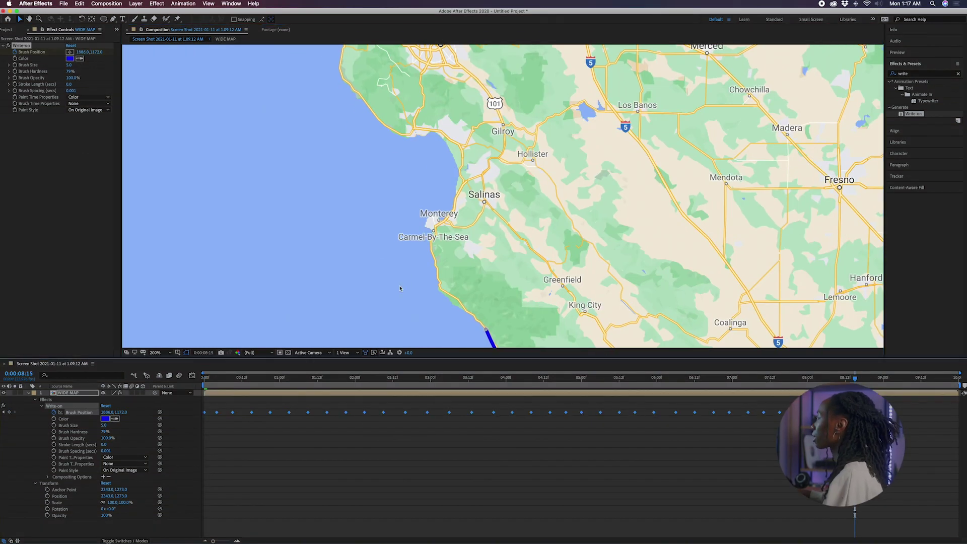
{"action": "mouse_move", "coordinate": [444, 323]}
{"action": "left_mouse_down"}
{"action": "mouse_move", "coordinate": [430, 232]}
{"action": "mouse_move", "coordinate": [488, 165]}
{"action": "left_mouse_up"}
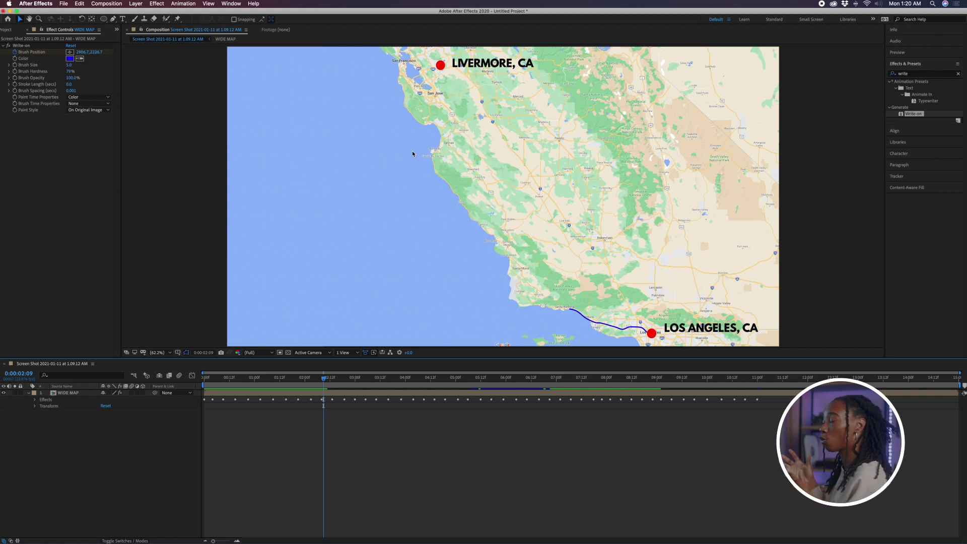
- At the start of the composition, enable Position and Scale keyframes on the WIDE MAP layer and set Scale to 250%
{"action": "key", "text": "Home"}
{"action": "left_click", "coordinate": [35, 406]}
{"action": "left_click", "coordinate": [48, 419]}
{"action": "left_click", "coordinate": [47, 425]}
{"action": "left_click", "coordinate": [112, 426]}
{"action": "type", "text": "2"}
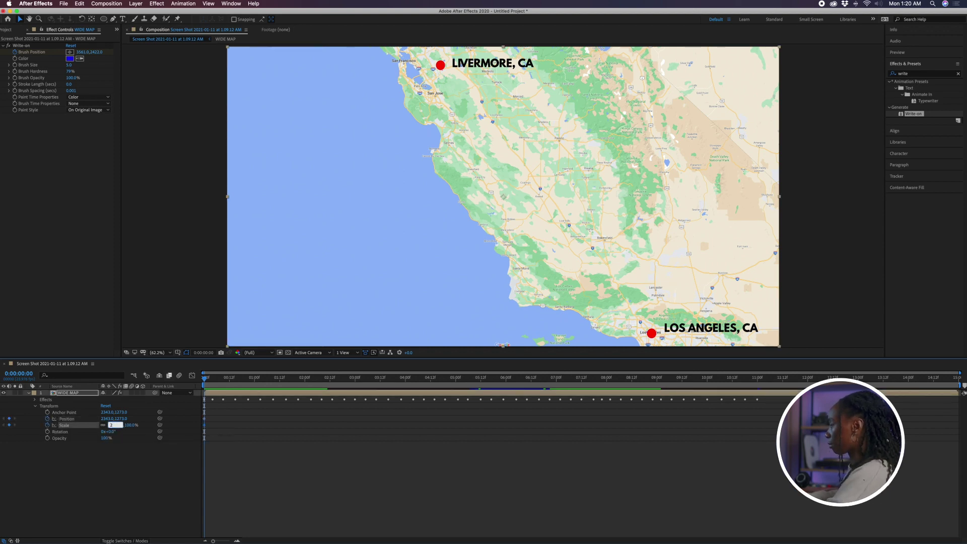
{"action": "type", "text": "50"}
{"action": "key", "text": "Return"}
- Reposition the enlarged map at 0:00:00:00 so the Los Angeles circle and its full label sit inside the frame
{"action": "left_click_drag", "start_coordinate": [763, 287], "coordinate": [520, 156]}
{"action": "mouse_move", "coordinate": [758, 265]}
{"action": "left_mouse_down"}
{"action": "mouse_move", "coordinate": [730, 262]}
{"action": "mouse_move", "coordinate": [744, 266]}
{"action": "left_mouse_up"}
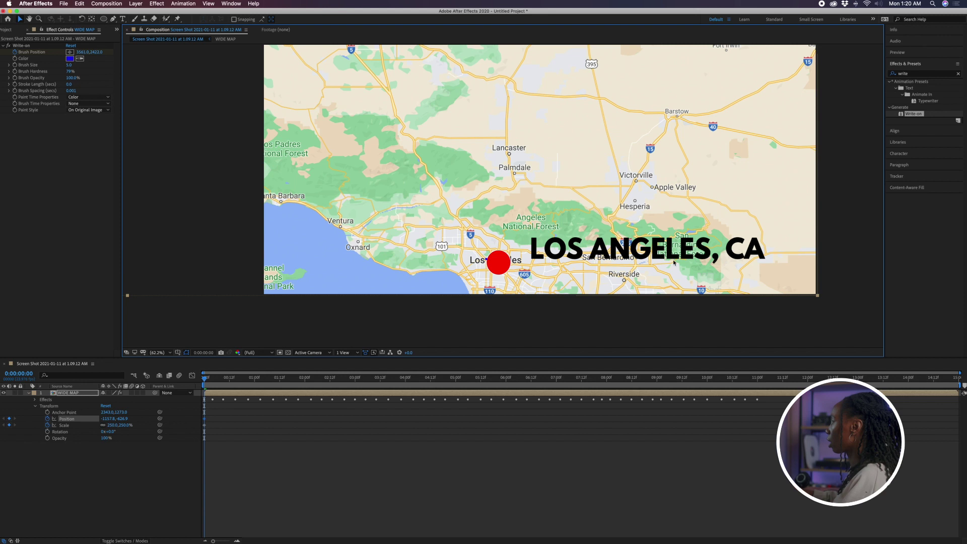
{"action": "left_click_drag", "start_coordinate": [674, 263], "coordinate": [710, 277]}
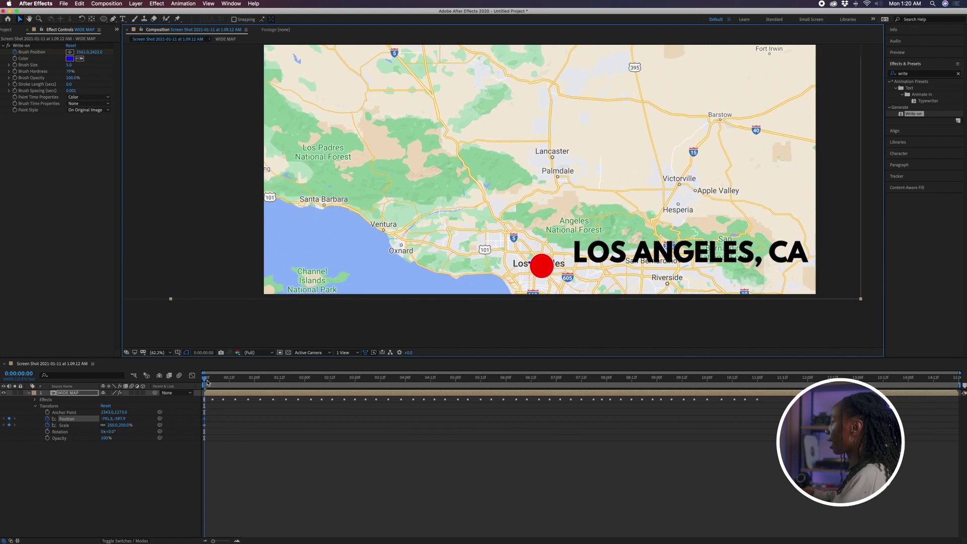
- Advance to about 0:00:03:11 and shift the map sideways so the route's leading end stays in frame
{"action": "left_click_drag", "start_coordinate": [207, 385], "coordinate": [382, 388]}
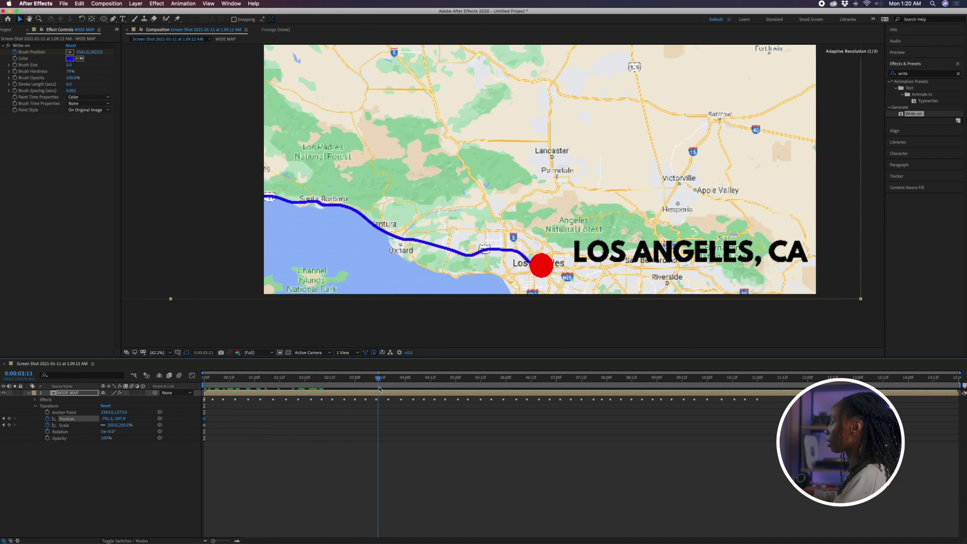
{"action": "left_click_drag", "start_coordinate": [361, 267], "coordinate": [546, 275]}
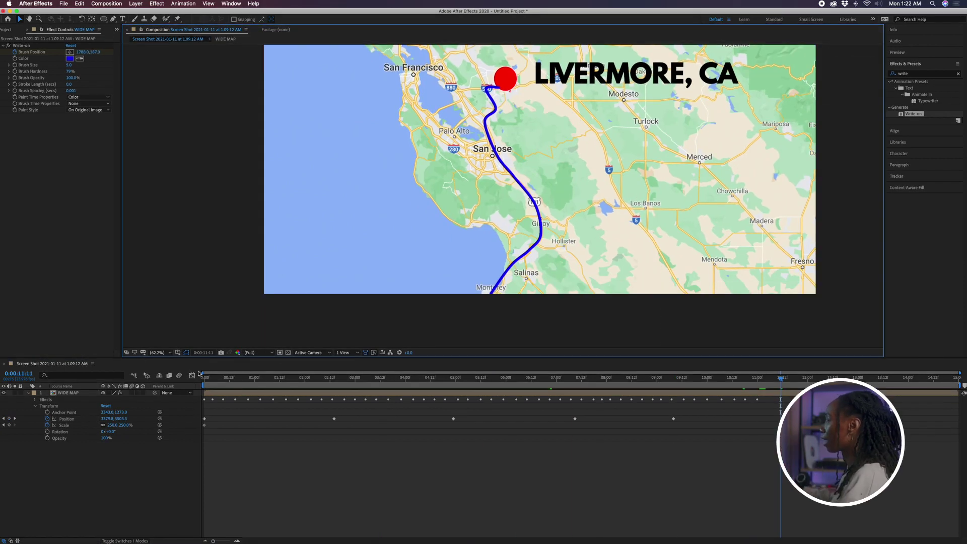
- Add a Scale keyframe at 0:00:11:13 to hold the enlarged Livermore view
{"action": "left_click", "coordinate": [210, 378]}
{"action": "left_click", "coordinate": [784, 378]}
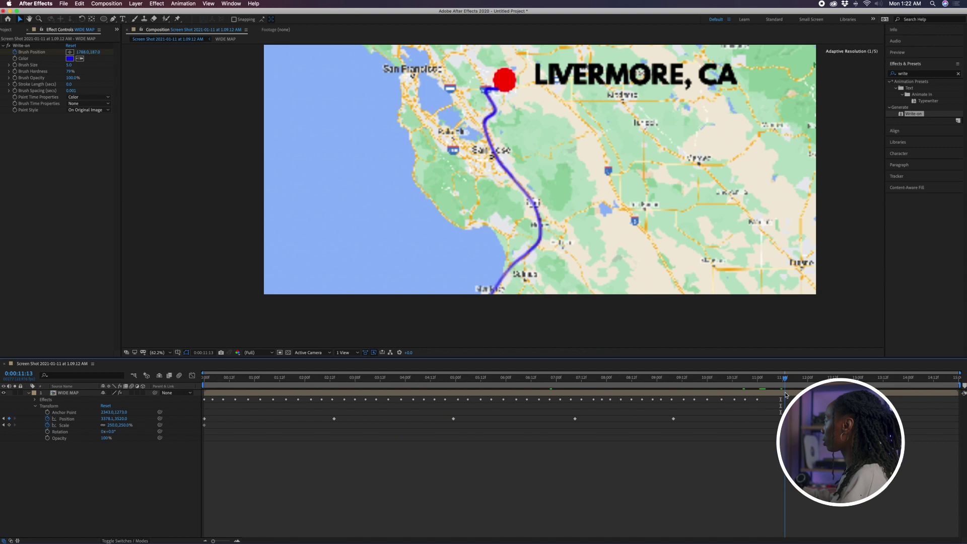
{"action": "left_click", "coordinate": [9, 425]}
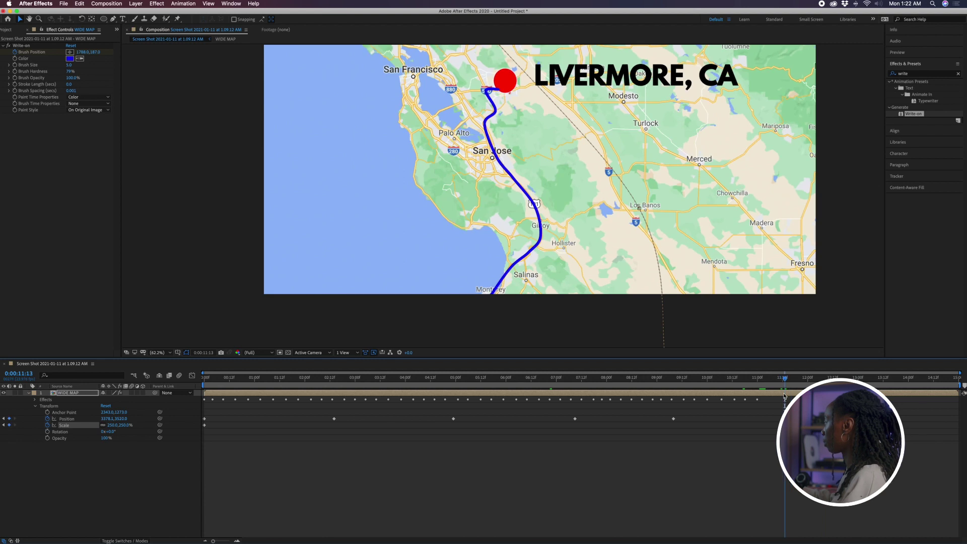
- At 0:00:13:11, set the map's Scale to 100% and reposition it so Livermore and Los Angeles both fit in the frame
{"action": "left_click", "coordinate": [882, 382]}
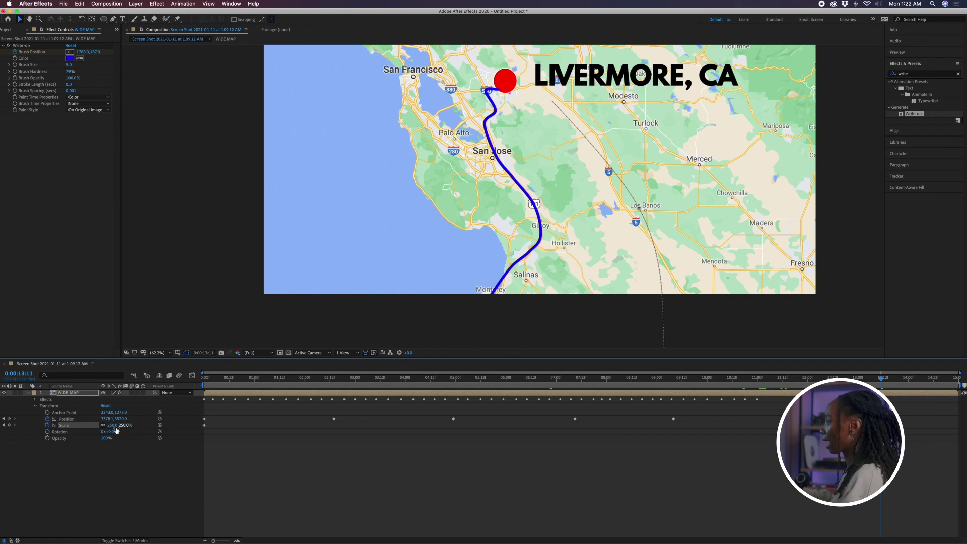
{"action": "left_click", "coordinate": [111, 426]}
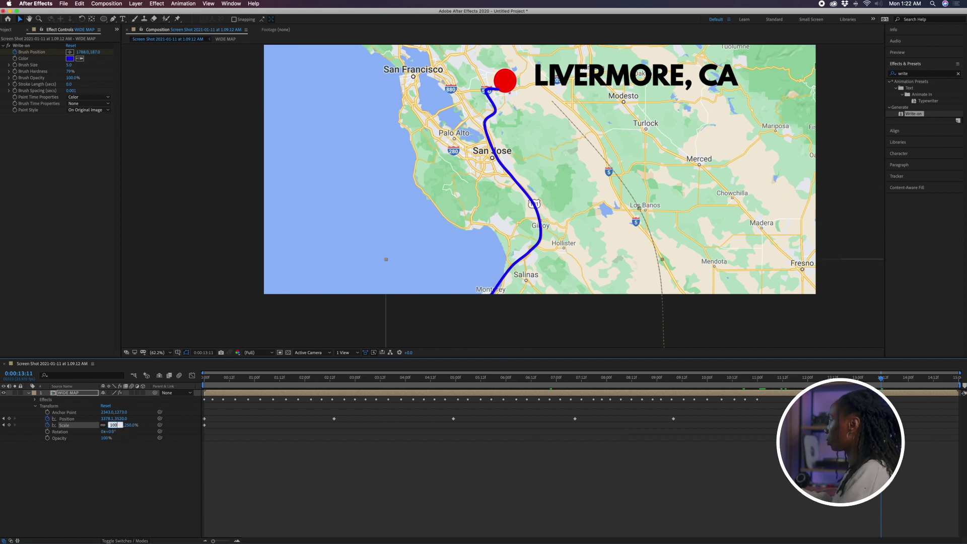
{"action": "type", "text": "100"}
{"action": "key", "text": "Return"}
{"action": "left_click_drag", "start_coordinate": [486, 288], "coordinate": [368, 57]}
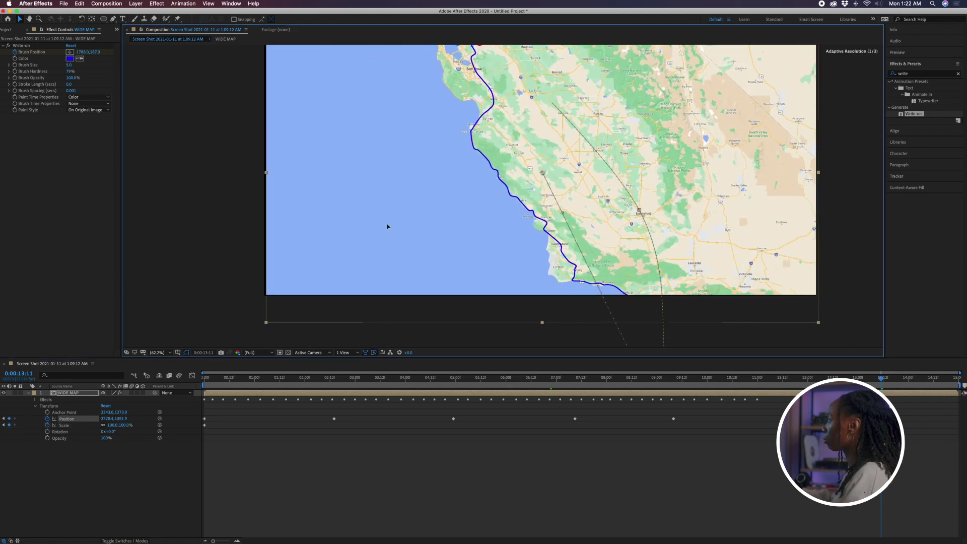
{"action": "left_click_drag", "start_coordinate": [388, 227], "coordinate": [383, 224]}
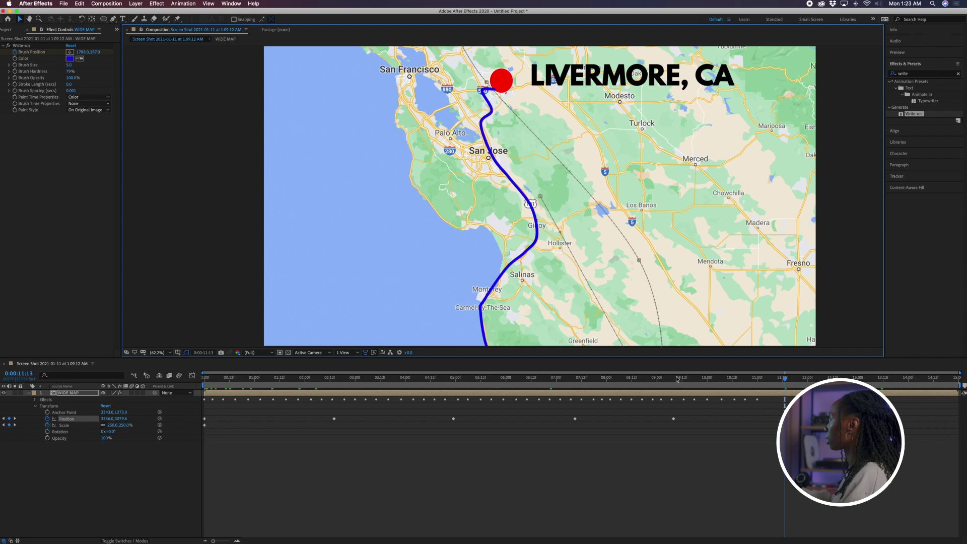
{"action": "left_click_drag", "start_coordinate": [677, 379], "coordinate": [881, 378]}
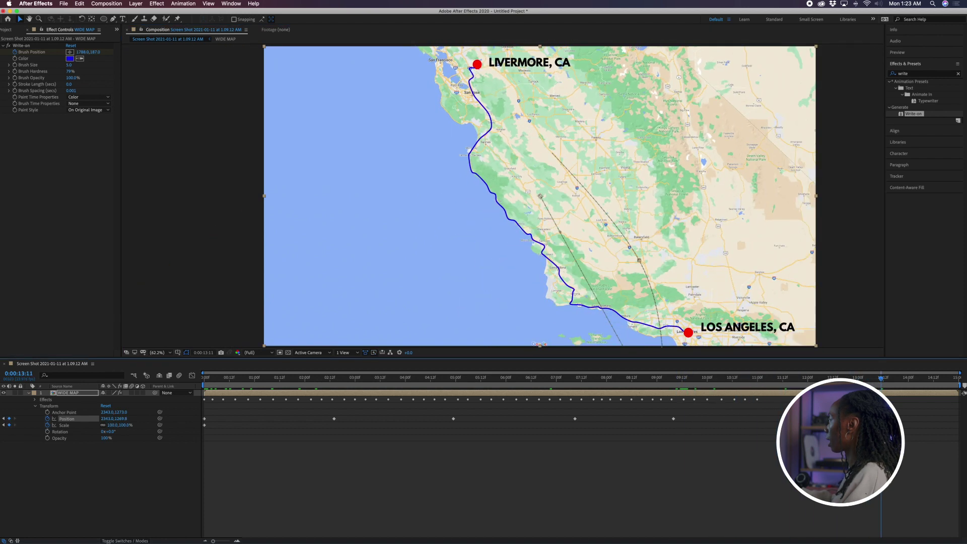
- Apply Easy Ease In to the Position keyframe at 0:00:11:13 and check the zoom-out up to 0:00:13:13
{"action": "right_click", "coordinate": [786, 418]}
{"action": "mouse_move", "coordinate": [826, 507]}
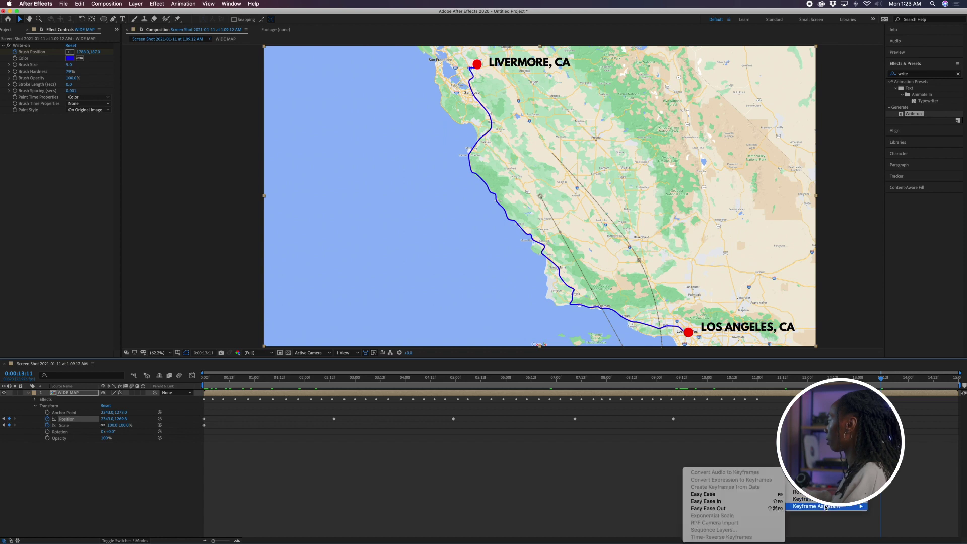
{"action": "left_click", "coordinate": [761, 505]}
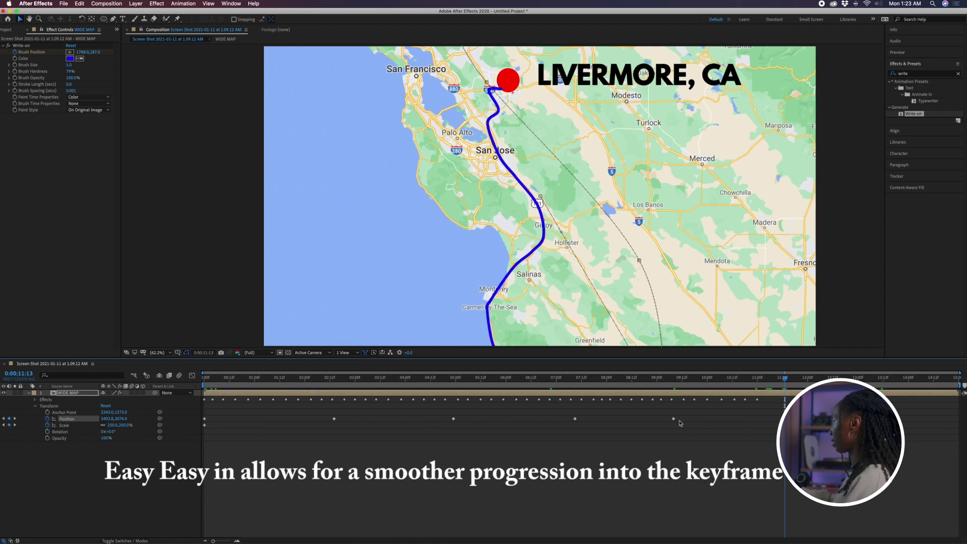
{"action": "mouse_move", "coordinate": [769, 381]}
{"action": "left_mouse_down"}
{"action": "mouse_move", "coordinate": [658, 379]}
{"action": "mouse_move", "coordinate": [785, 390]}
{"action": "left_mouse_up"}
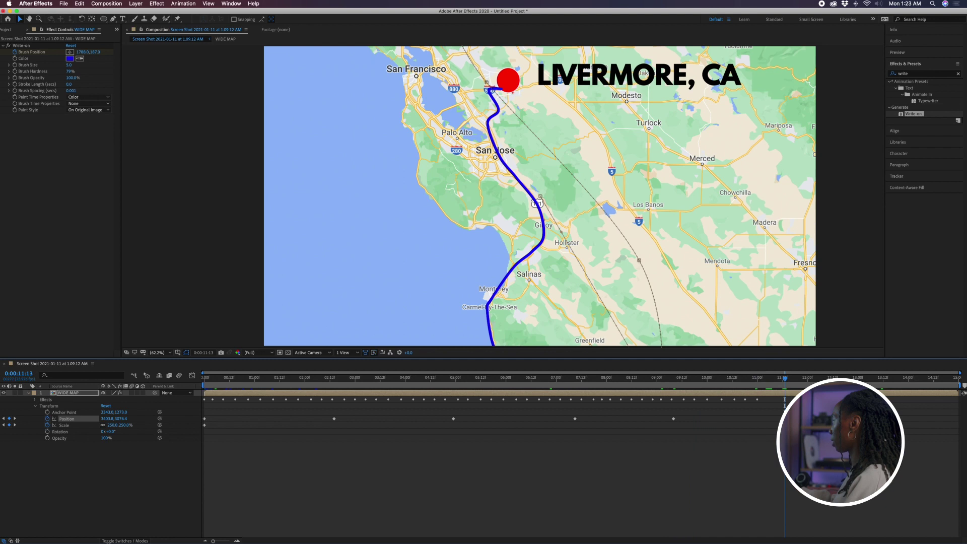
{"action": "right_click", "coordinate": [791, 419]}
{"action": "mouse_move", "coordinate": [827, 507]}
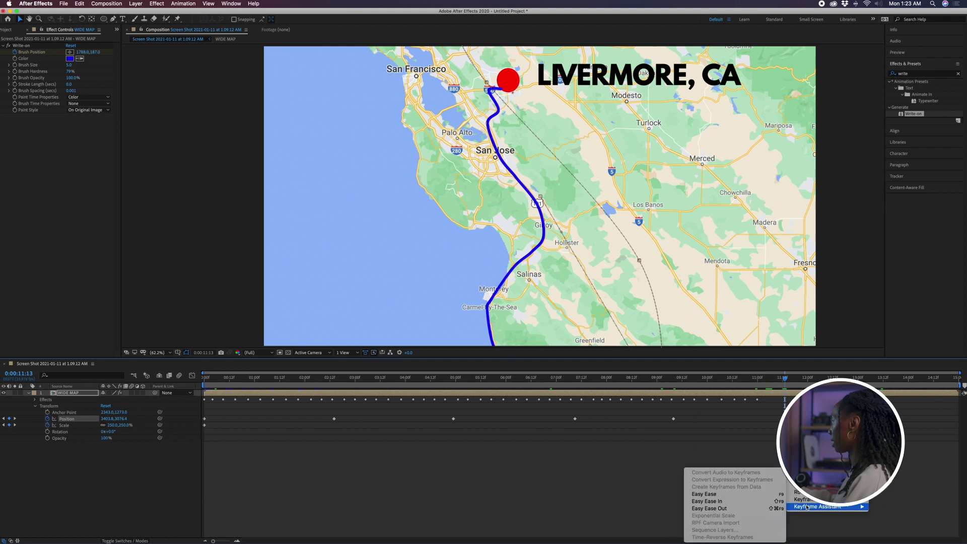
{"action": "left_click", "coordinate": [737, 496]}
{"action": "left_click_drag", "start_coordinate": [707, 379], "coordinate": [886, 378]}
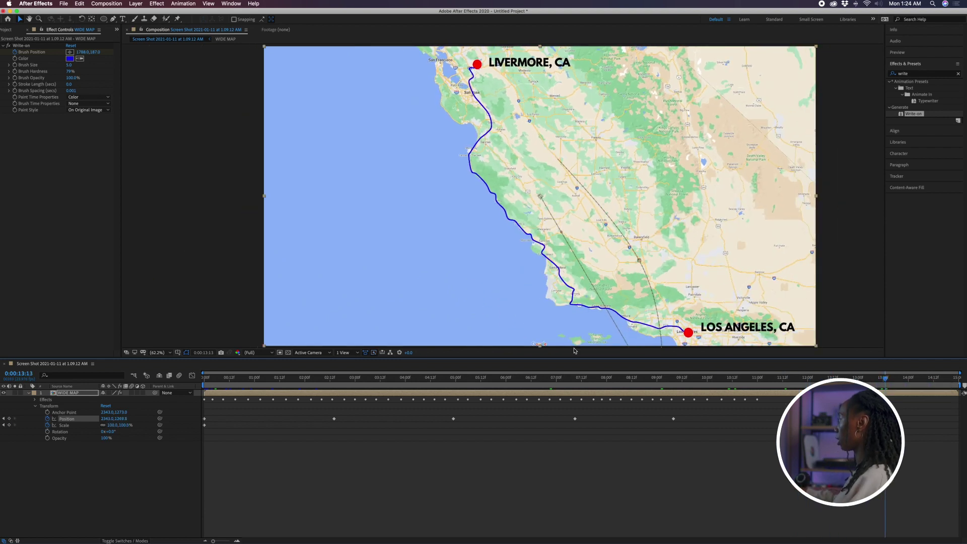
- Lower the composition's preview resolution to Half and play back the route animation from 0:00:08:16
{"action": "left_click", "coordinate": [596, 382]}
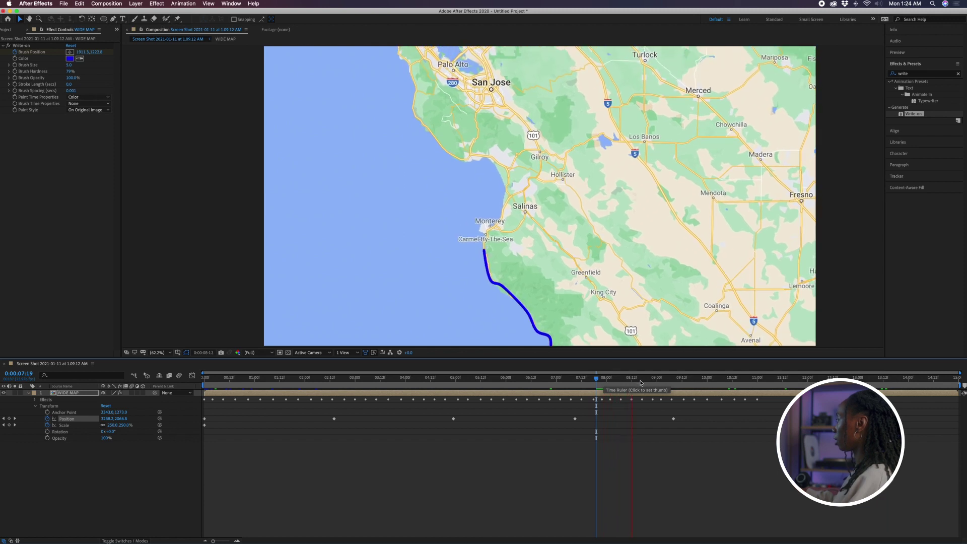
{"action": "left_click", "coordinate": [254, 352]}
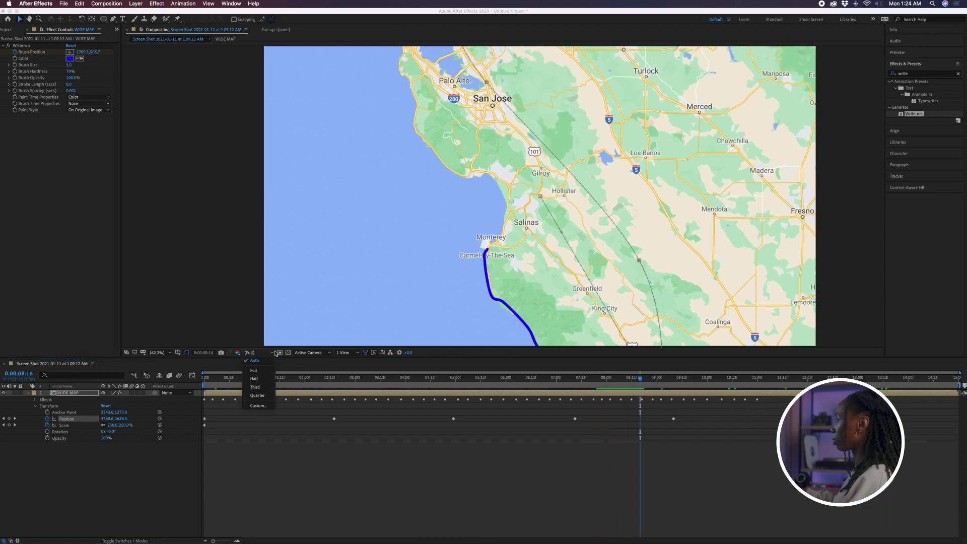
{"action": "left_click", "coordinate": [257, 381]}
{"action": "key", "text": "space"}
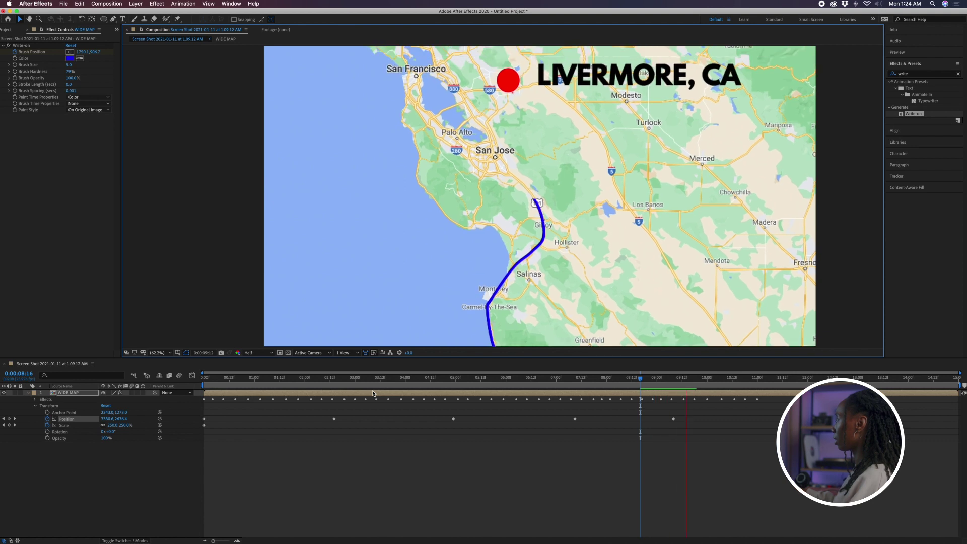
{"action": "key", "text": "space"}
- Apply Easy Ease In to the Position keyframe at 0:00:09:08 and to the one just before it
{"action": "left_click", "coordinate": [784, 378]}
{"action": "left_click_drag", "start_coordinate": [478, 150], "coordinate": [480, 161]}
{"action": "left_click_drag", "start_coordinate": [704, 381], "coordinate": [677, 387]}
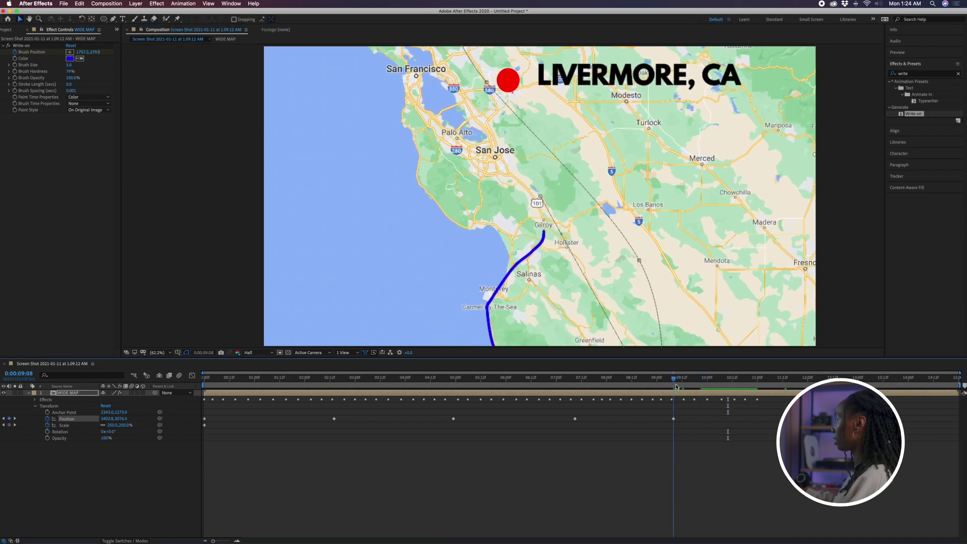
{"action": "right_click", "coordinate": [675, 421]}
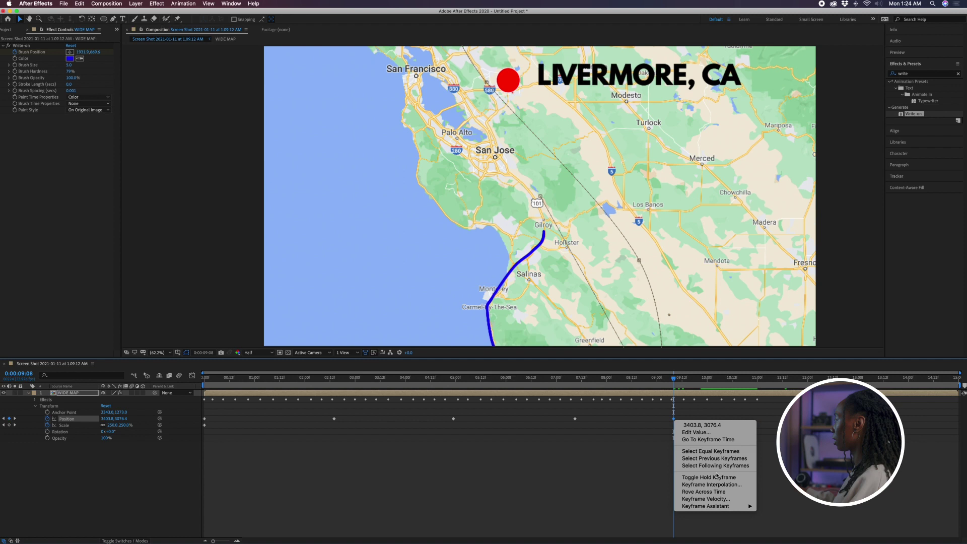
{"action": "mouse_move", "coordinate": [736, 505]}
{"action": "left_click", "coordinate": [779, 502]}
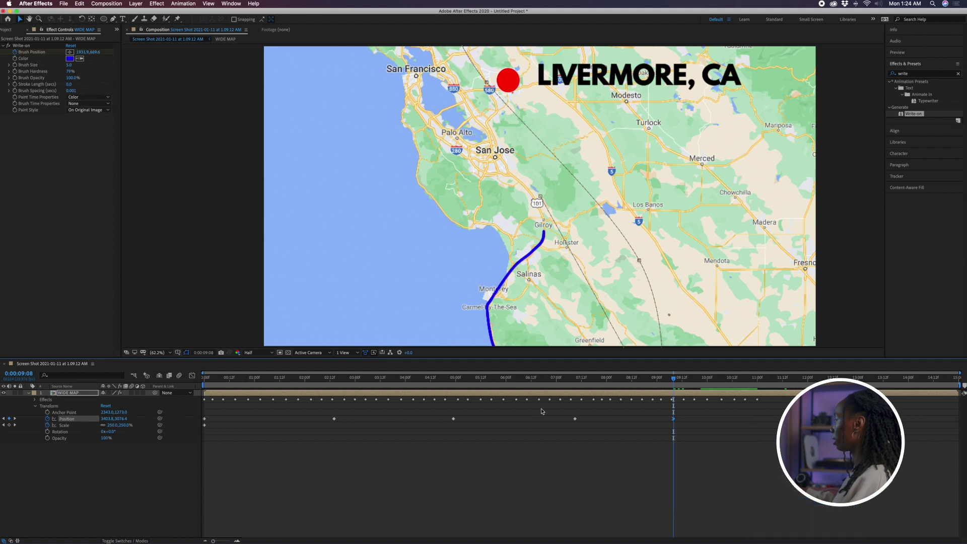
{"action": "right_click", "coordinate": [576, 419]}
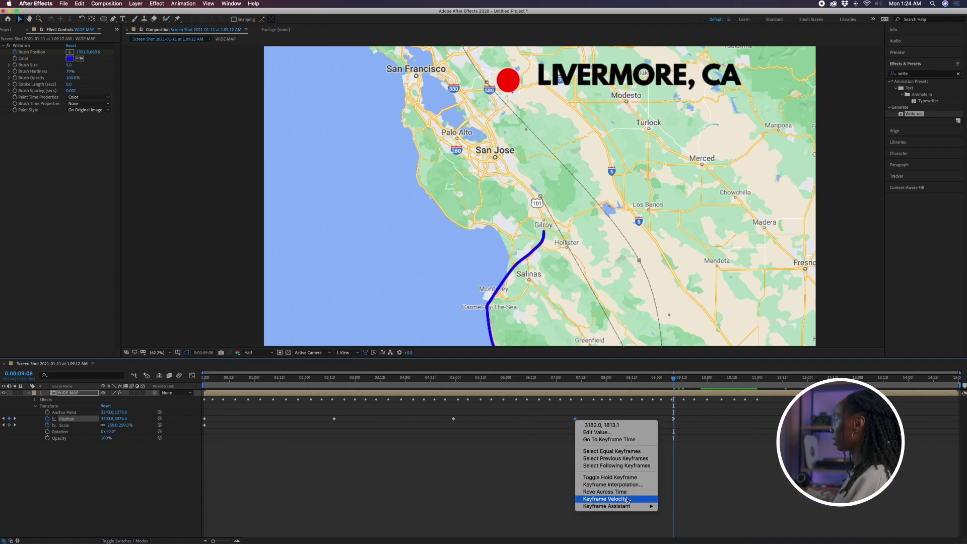
{"action": "mouse_move", "coordinate": [633, 510]}
{"action": "left_click", "coordinate": [685, 501]}
- Play back the eased map movement from 0:00:08:04 and check the framing around 0:00:10:07
{"action": "left_click_drag", "start_coordinate": [574, 379], "coordinate": [615, 379]}
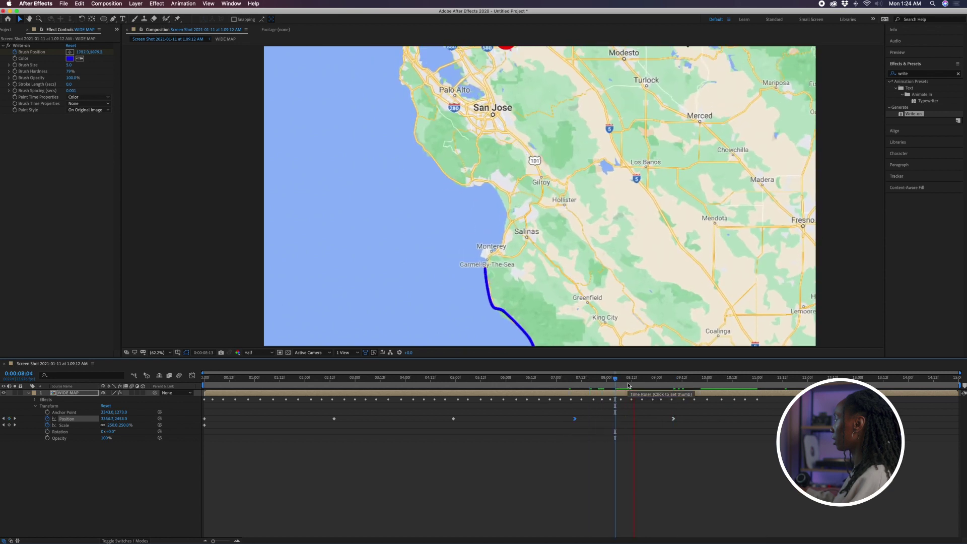
{"action": "key", "text": "space"}
{"action": "left_click_drag", "start_coordinate": [731, 383], "coordinate": [723, 386]}
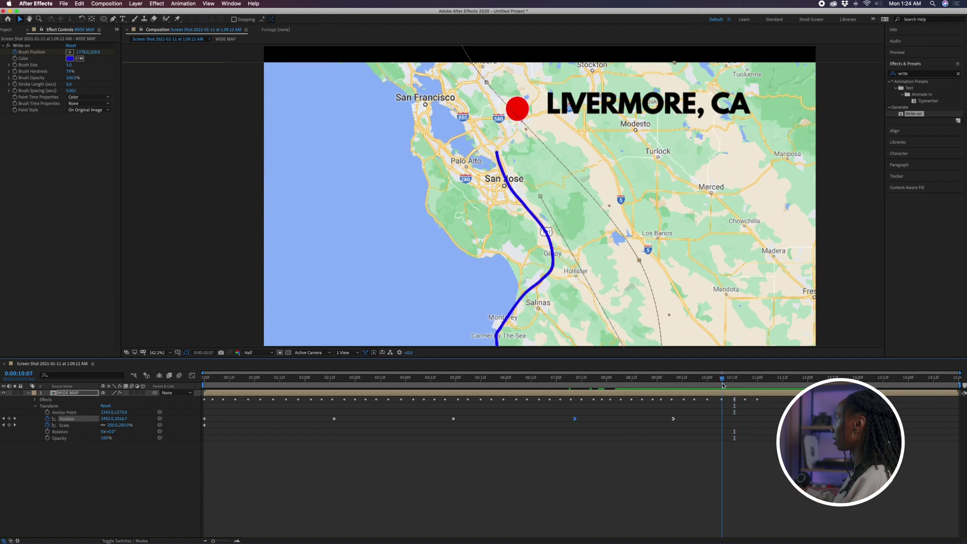
{"action": "key", "text": "space"}
{"action": "key", "text": "space"}
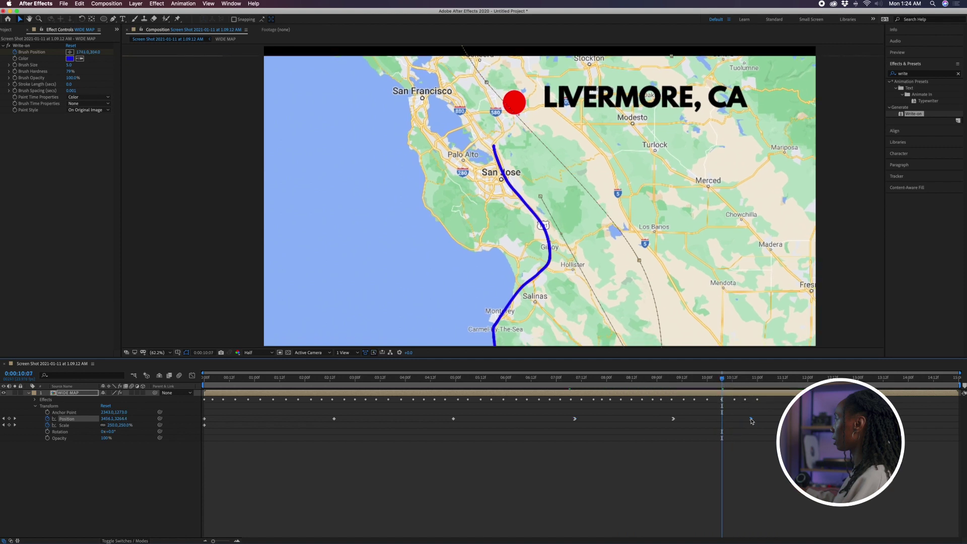
- Select the map's Position keyframes and set their Spatial Interpolation to Linear
{"action": "left_click_drag", "start_coordinate": [687, 421], "coordinate": [200, 412]}
{"action": "right_click", "coordinate": [333, 420]}
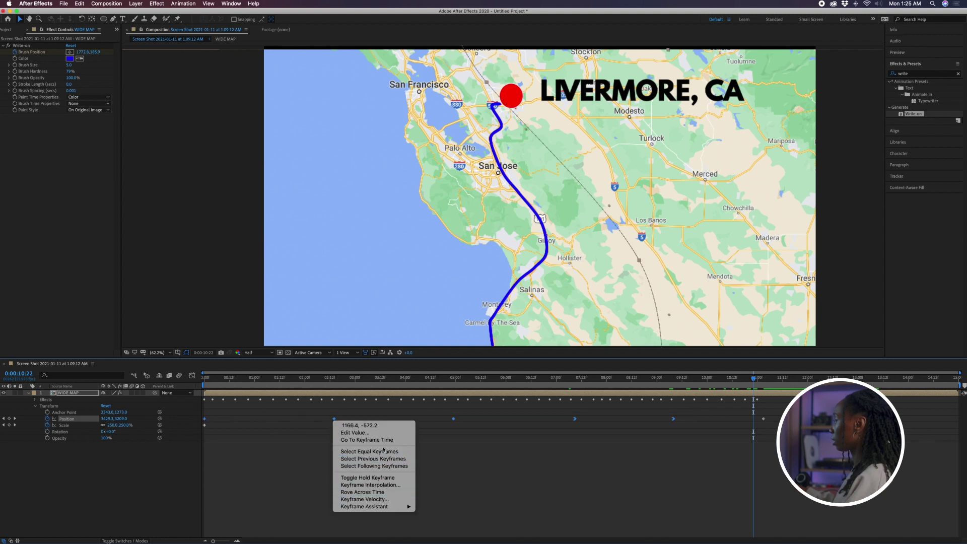
{"action": "left_click", "coordinate": [390, 487]}
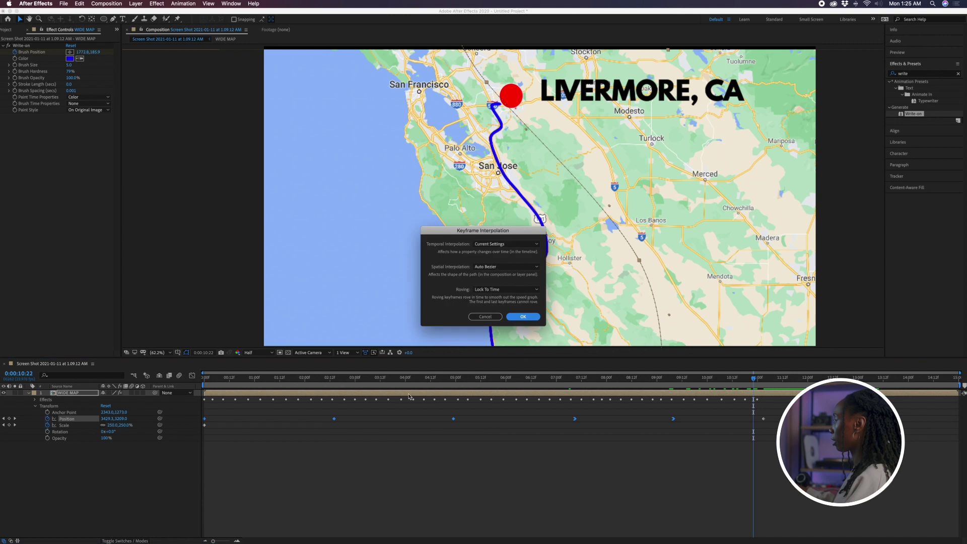
{"action": "left_click", "coordinate": [491, 267]}
{"action": "left_click", "coordinate": [496, 285]}
{"action": "left_click", "coordinate": [523, 316]}
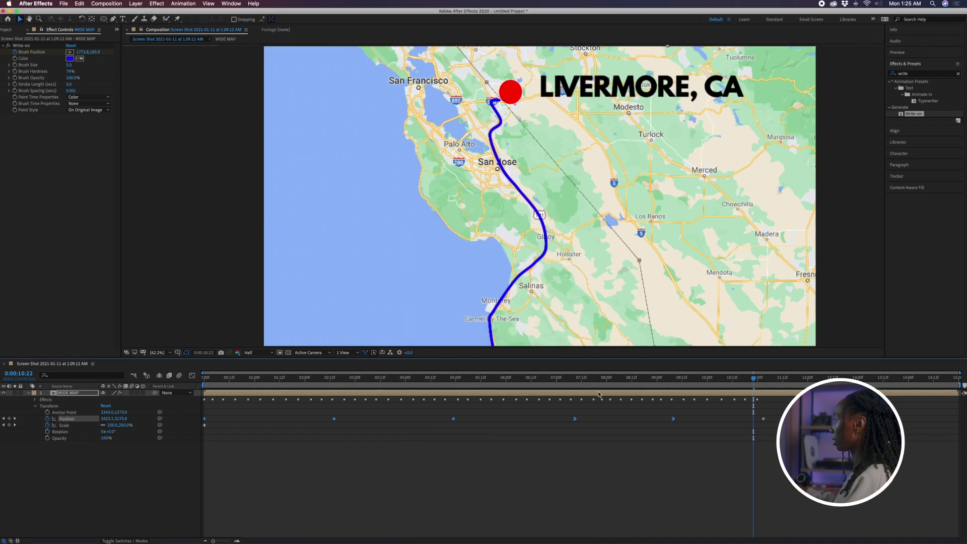
- Check the framing after the route's end, and reposition the map at 0:00:13:11 so it fills the frame with both cities visible
{"action": "left_click_drag", "start_coordinate": [594, 384], "coordinate": [804, 391]}
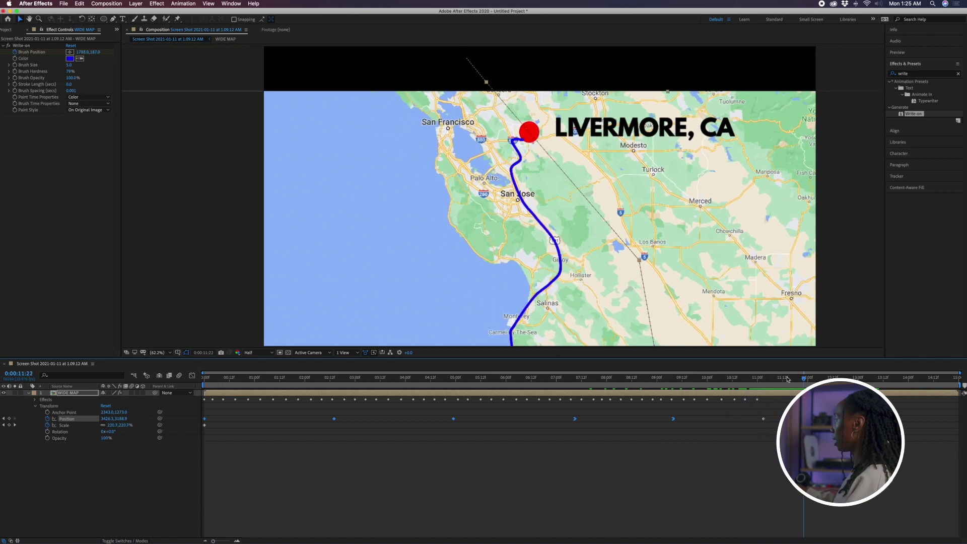
{"action": "left_click", "coordinate": [786, 379]}
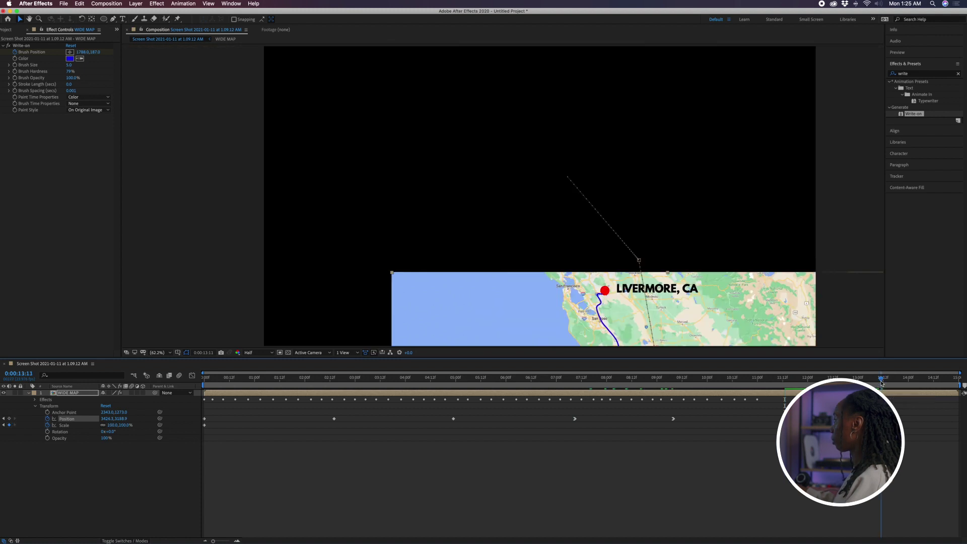
{"action": "left_click_drag", "start_coordinate": [521, 307], "coordinate": [394, 85]}
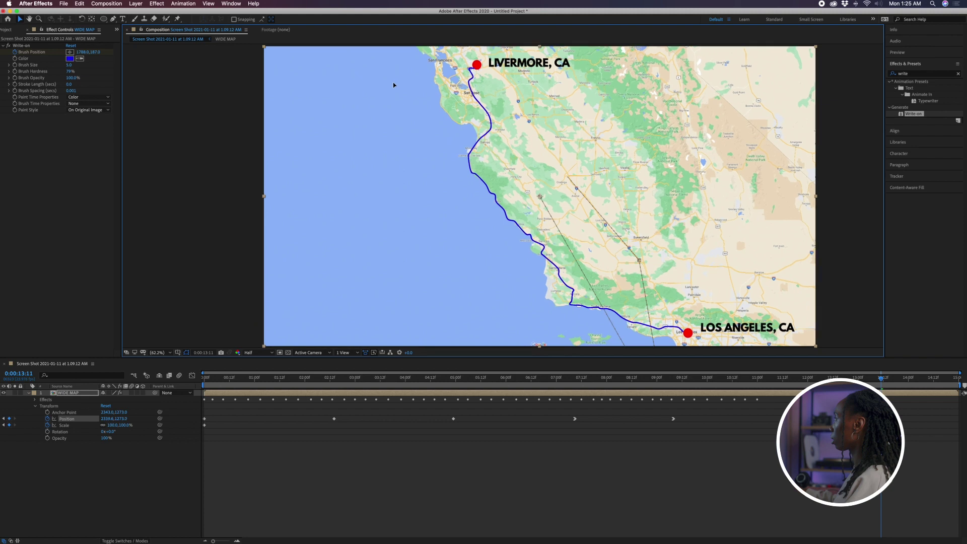
{"action": "left_click", "coordinate": [632, 479]}
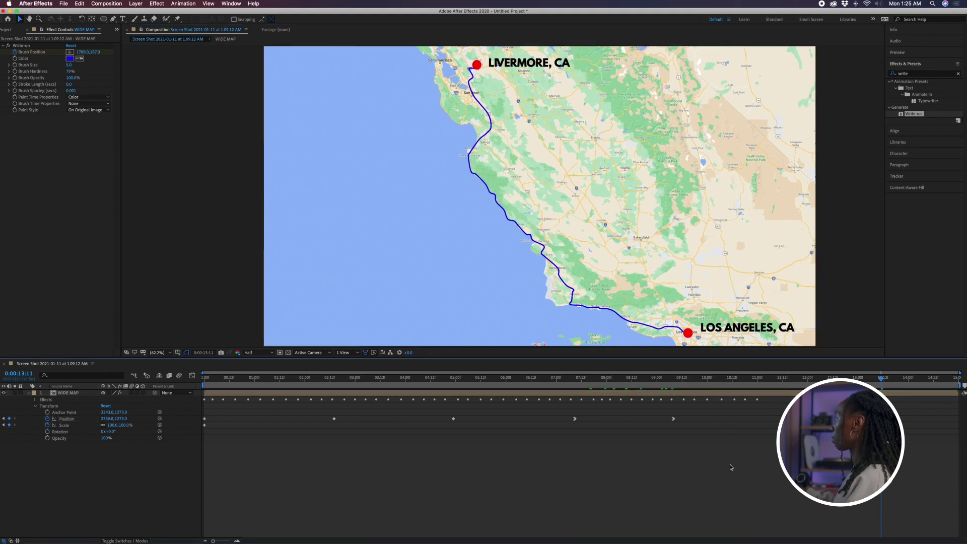
- Review the zoom-out from 0:00:11:13 to 0:00:13:13, collapse the WIDE MAP properties and return to the composition's start
{"action": "left_click", "coordinate": [785, 378]}
{"action": "mouse_move", "coordinate": [785, 377]}
{"action": "left_mouse_down"}
{"action": "mouse_move", "coordinate": [730, 379]}
{"action": "mouse_move", "coordinate": [887, 387]}
{"action": "mouse_move", "coordinate": [257, 389]}
{"action": "mouse_move", "coordinate": [822, 390]}
{"action": "mouse_move", "coordinate": [328, 395]}
{"action": "mouse_move", "coordinate": [886, 406]}
{"action": "left_mouse_up"}
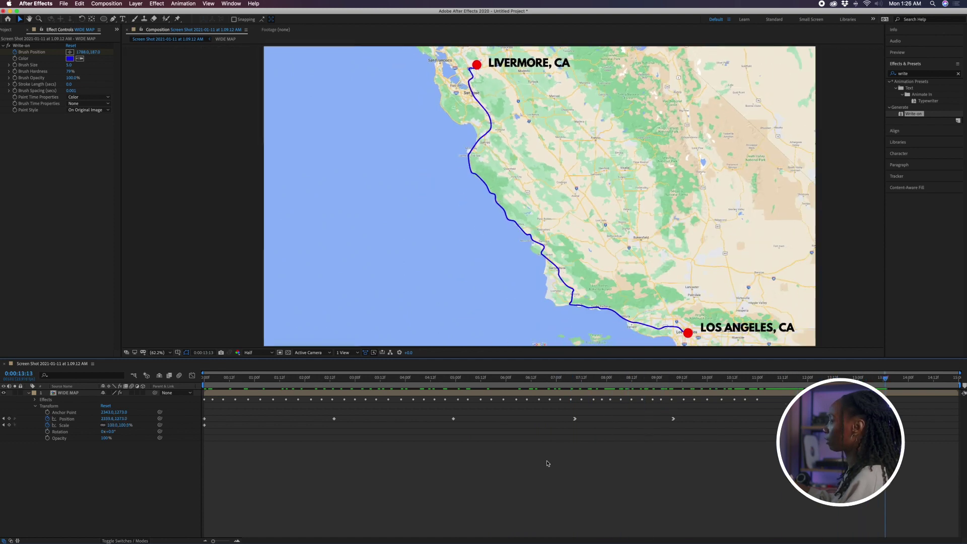
{"action": "left_click", "coordinate": [29, 393]}
{"action": "key", "text": "Home"}
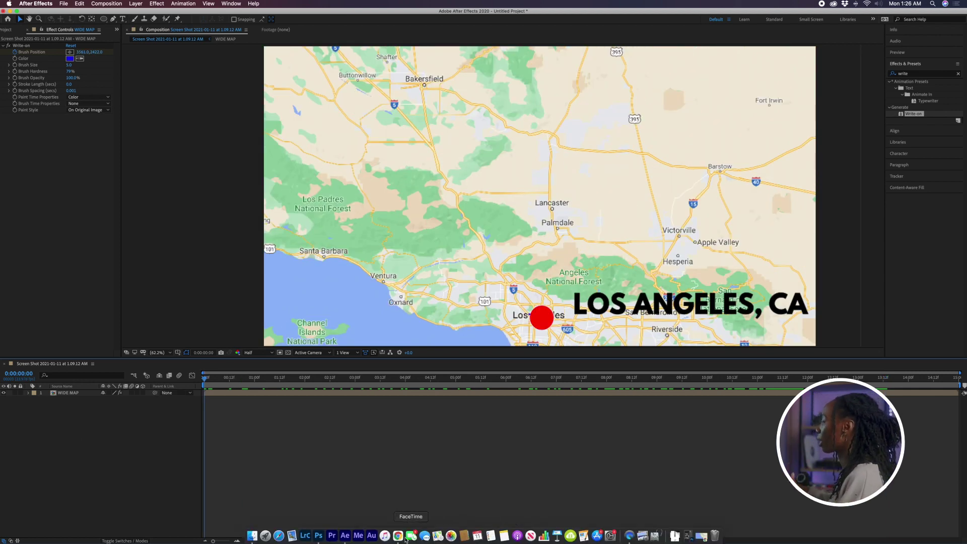
- Switch to Chrome and open Google's image results for "google pics"
{"action": "left_click", "coordinate": [398, 537]}
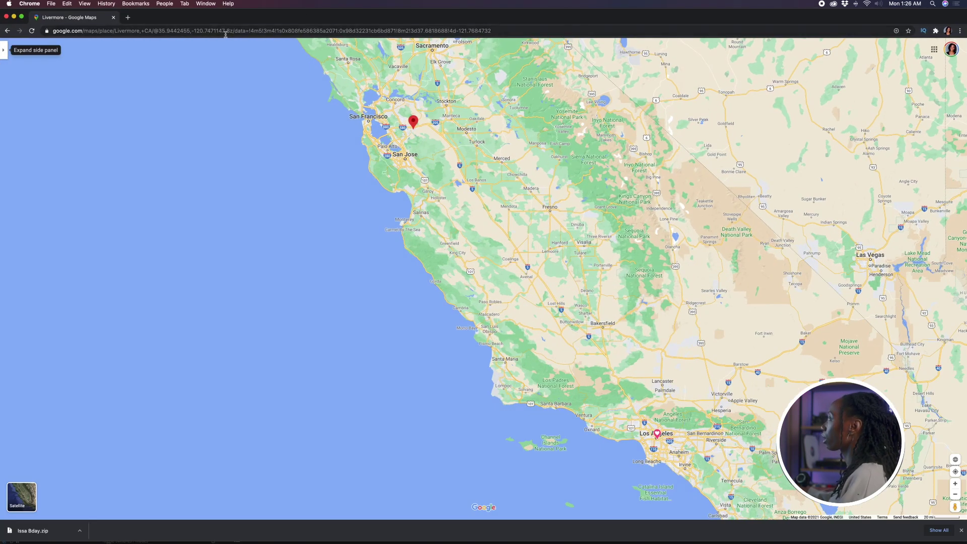
{"action": "left_click", "coordinate": [226, 31]}
{"action": "type", "text": "google"}
{"action": "key", "text": "Return"}
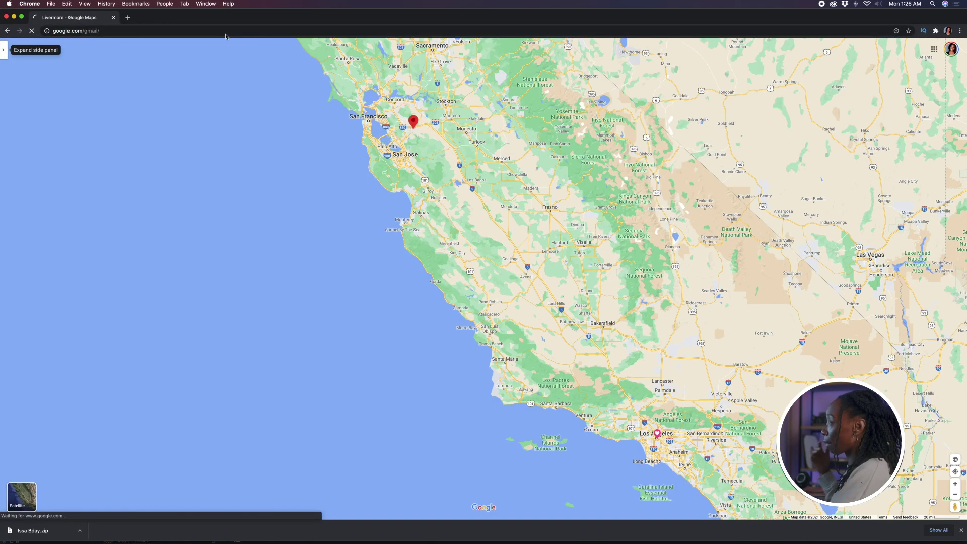
{"action": "left_click", "coordinate": [225, 34]}
{"action": "type", "text": "google.c"}
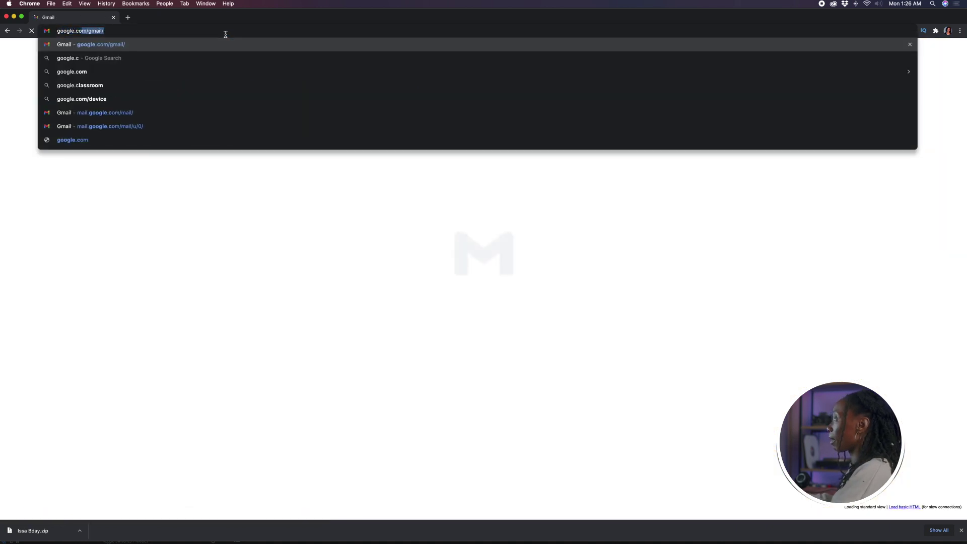
{"action": "key", "text": "Return"}
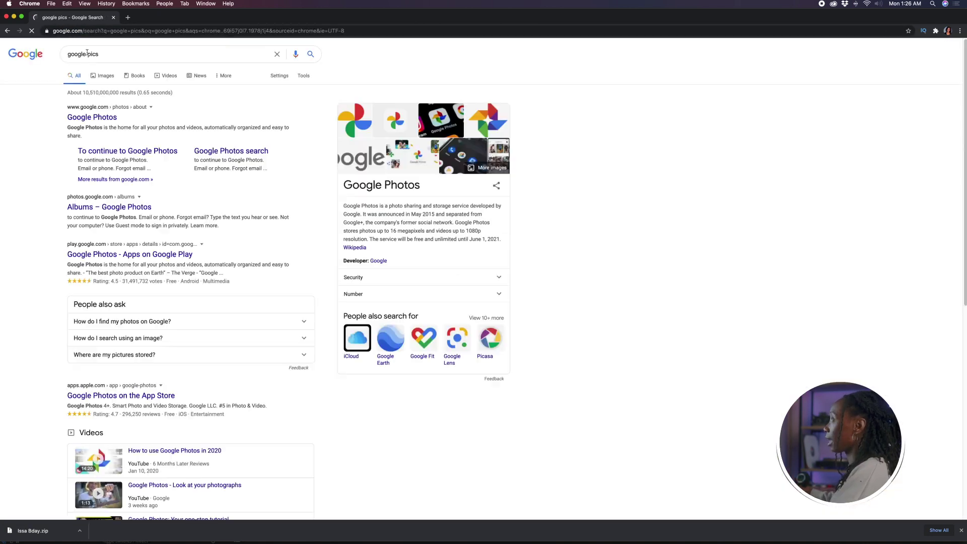
{"action": "left_click", "coordinate": [106, 76]}
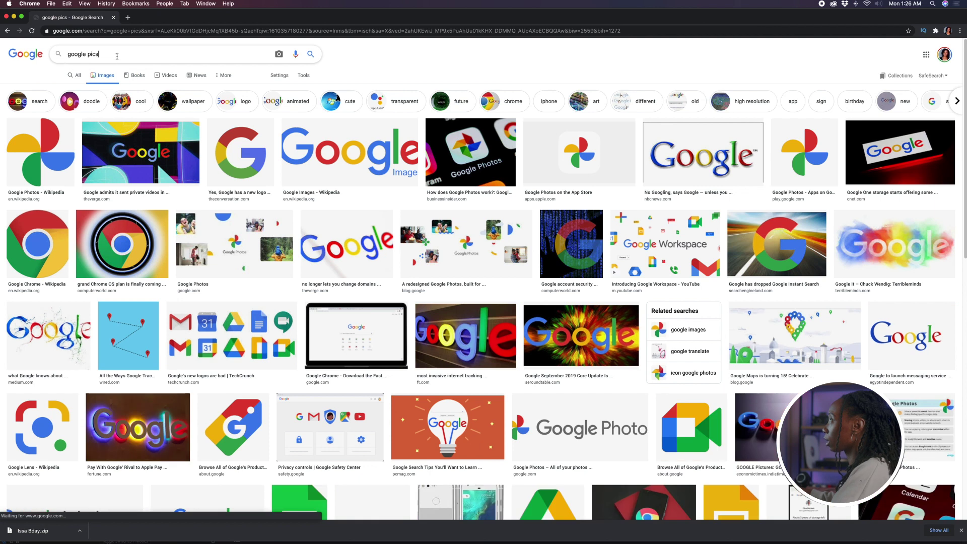
- Search the images for "toyota 4runner pictures grey", browse the results for a car picture and put the browser window away
{"action": "double_click", "coordinate": [116, 56]}
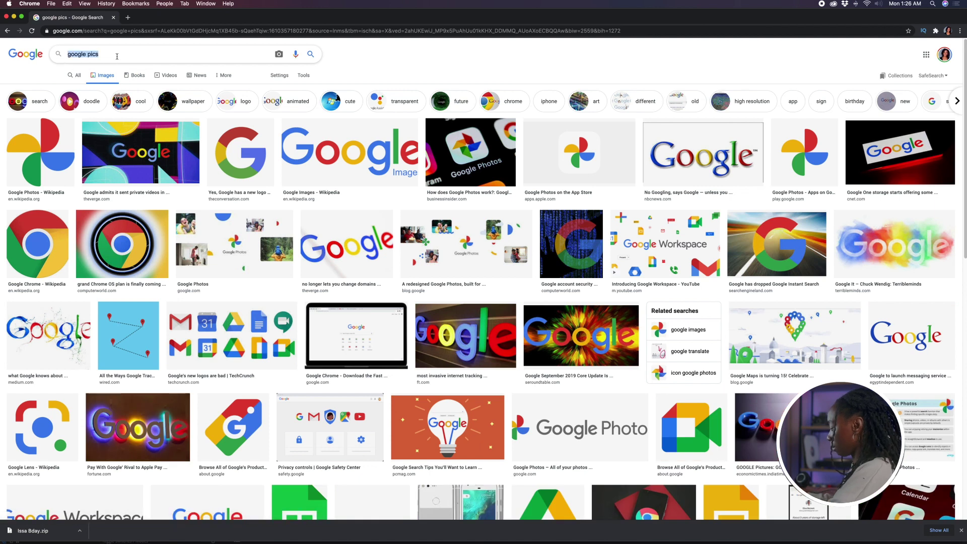
{"action": "type", "text": "toyota "}
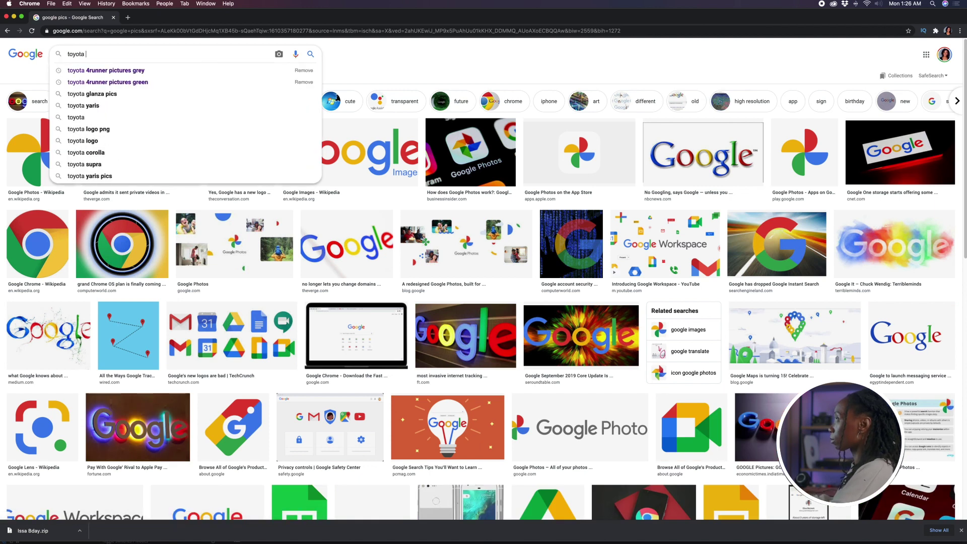
{"action": "type", "text": "4runner"}
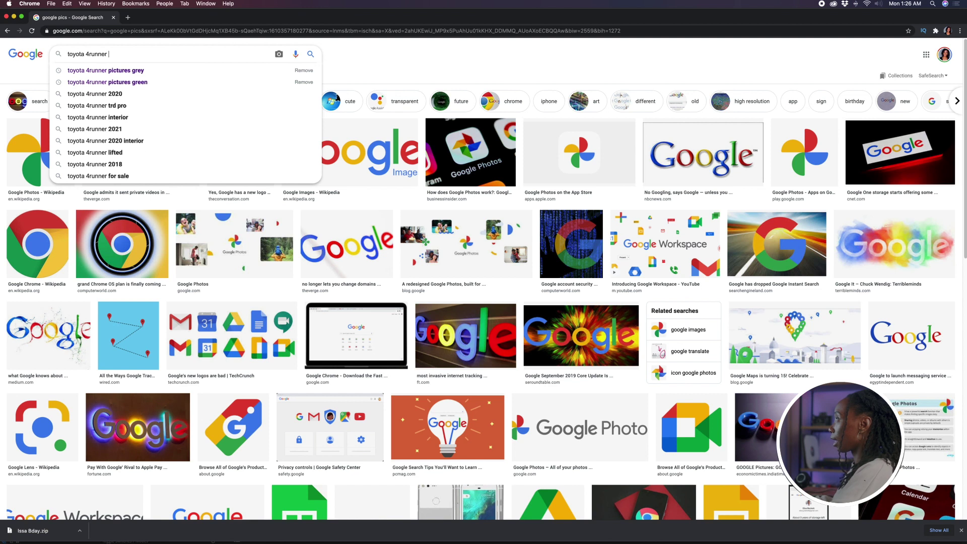
{"action": "left_click", "coordinate": [100, 71]}
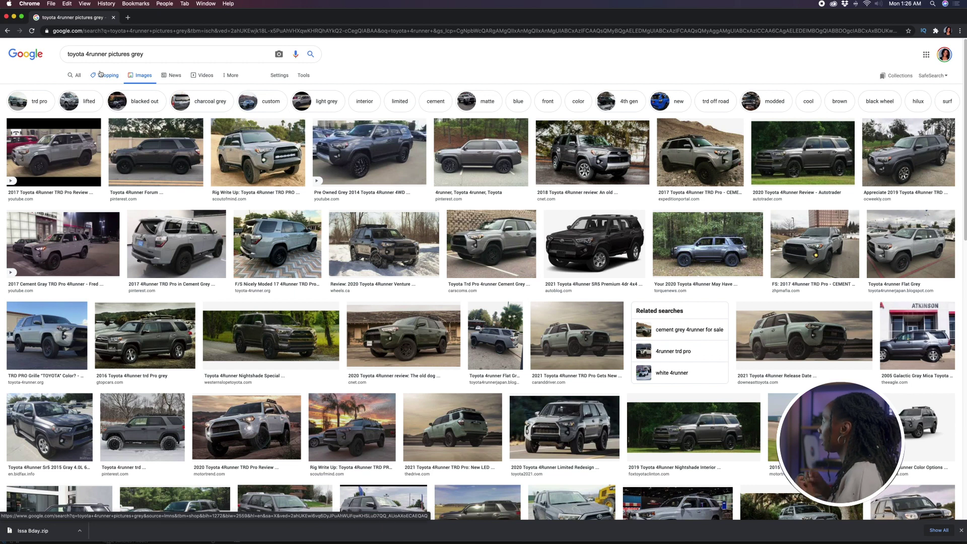
{"action": "scroll", "coordinate": [177, 244], "scroll_direction": "down", "scroll_amount": 7}
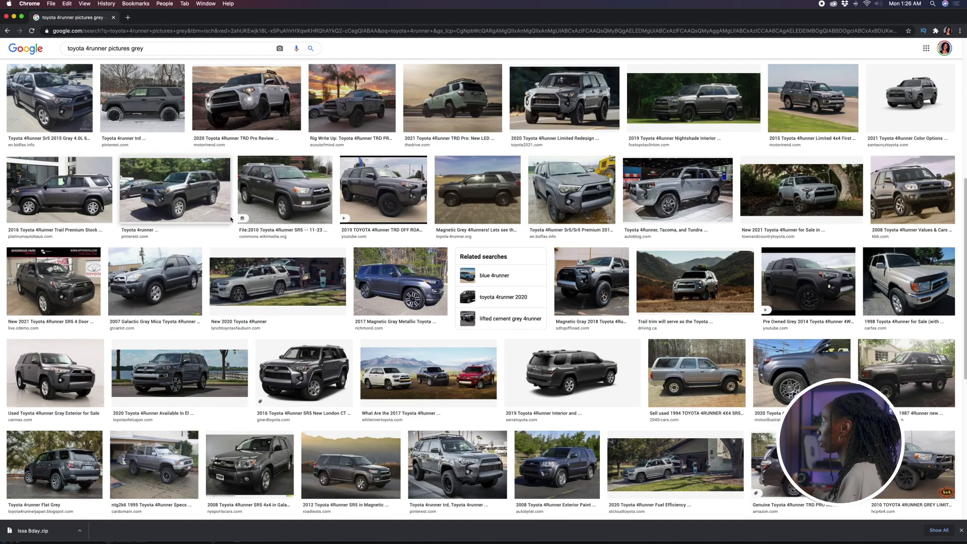
{"action": "scroll", "coordinate": [566, 380], "scroll_direction": "down", "scroll_amount": 8}
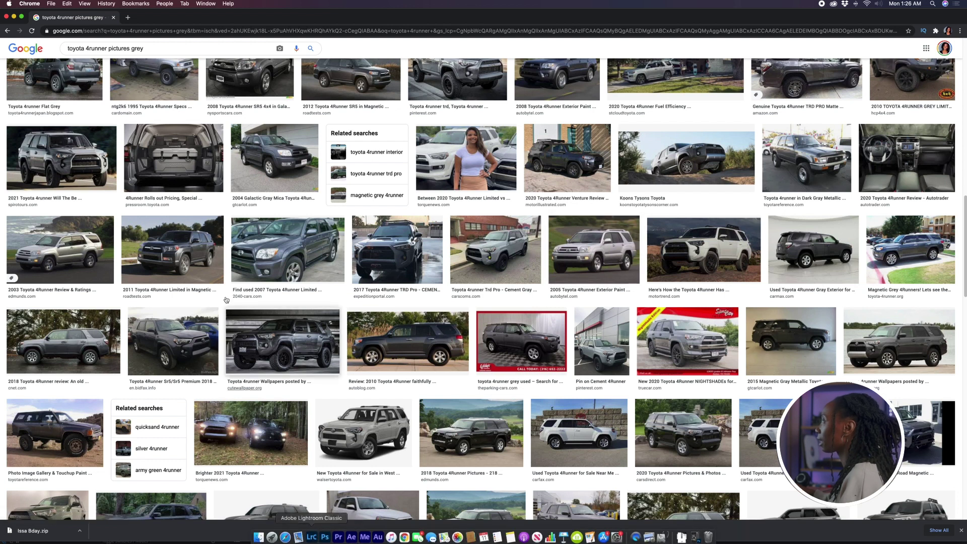
{"action": "left_click", "coordinate": [14, 17]}
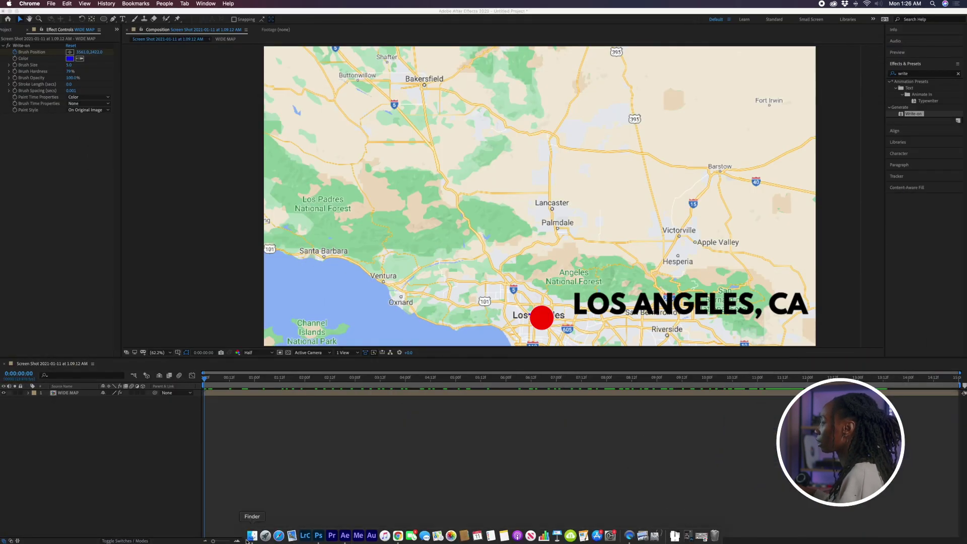
- Switch to Finder, look through the stored files for the car cutout and preview USD00TOS072A021001.png
{"action": "left_click", "coordinate": [251, 536]}
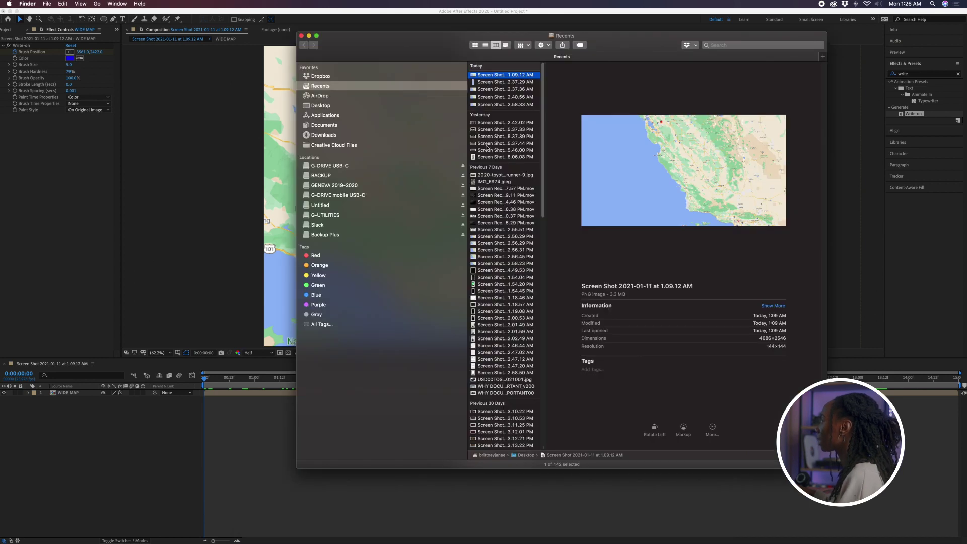
{"action": "left_click", "coordinate": [491, 182]}
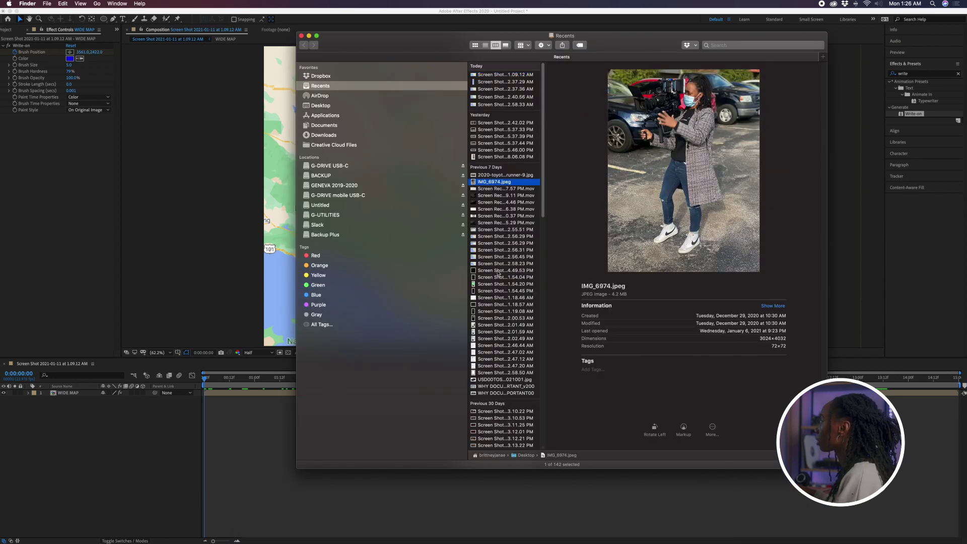
{"action": "key", "text": "Down"}
{"action": "key", "text": "Down"}
{"action": "key", "text": "Down"}
{"action": "key", "text": "Down"}
{"action": "key", "text": "Down"}
{"action": "key", "text": "Down"}
{"action": "key", "text": "Down"}
{"action": "key", "text": "Down"}
{"action": "key", "text": "Down"}
{"action": "key", "text": "Down"}
{"action": "key", "text": "Down"}
{"action": "key", "text": "Down"}
{"action": "key", "text": "Down"}
{"action": "key", "text": "Down"}
{"action": "key", "text": "Down"}
{"action": "key", "text": "Down"}
{"action": "key", "text": "Down"}
{"action": "key", "text": "Down"}
{"action": "key", "text": "Down"}
{"action": "key", "text": "Down"}
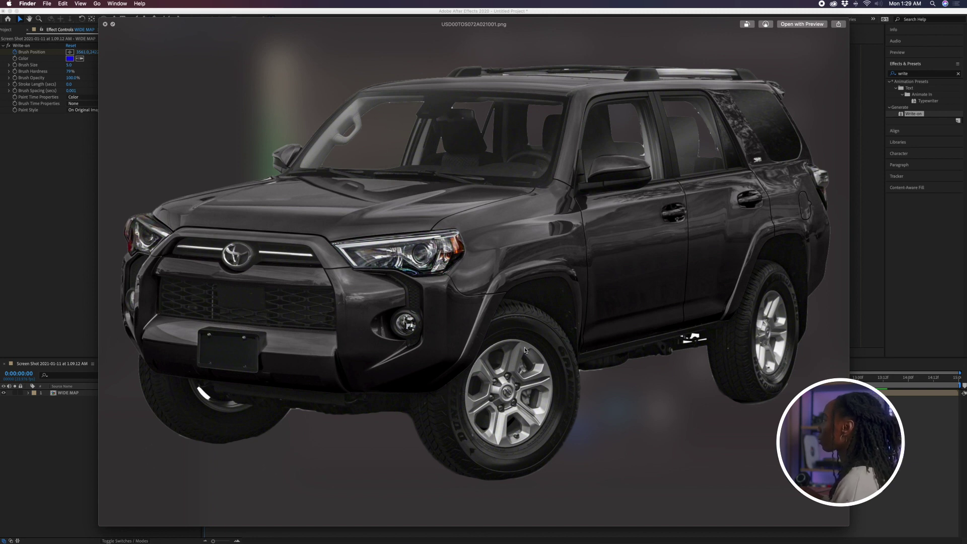
{"action": "key", "text": "space"}
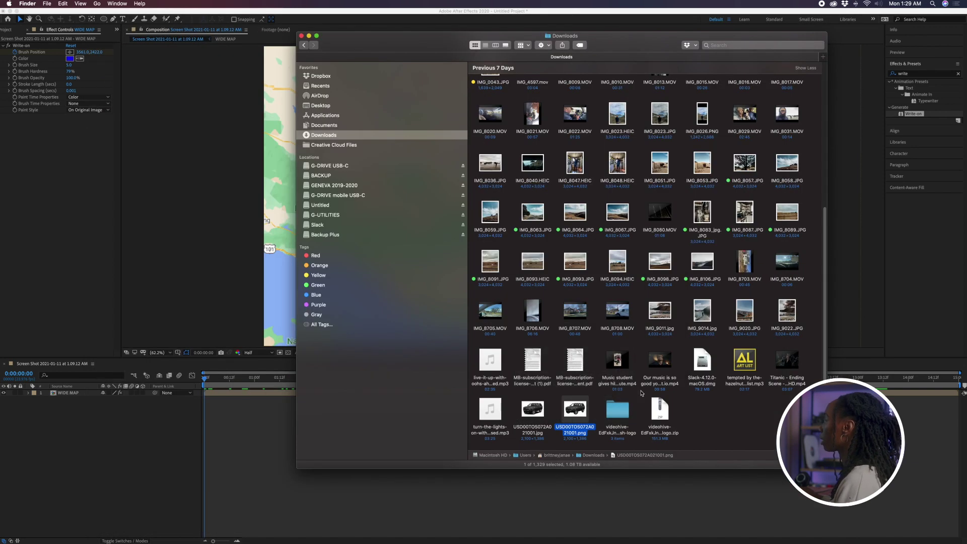
- Import USD00TOS072A021001.png from Downloads into the After Effects project and add it to the composition as a layer above WIDE MAP
{"action": "mouse_move", "coordinate": [574, 409]}
{"action": "left_mouse_down"}
{"action": "mouse_move", "coordinate": [68, 249]}
{"action": "mouse_move", "coordinate": [558, 403]}
{"action": "left_mouse_up"}
{"action": "left_click", "coordinate": [6, 29]}
{"action": "mouse_move", "coordinate": [336, 542]}
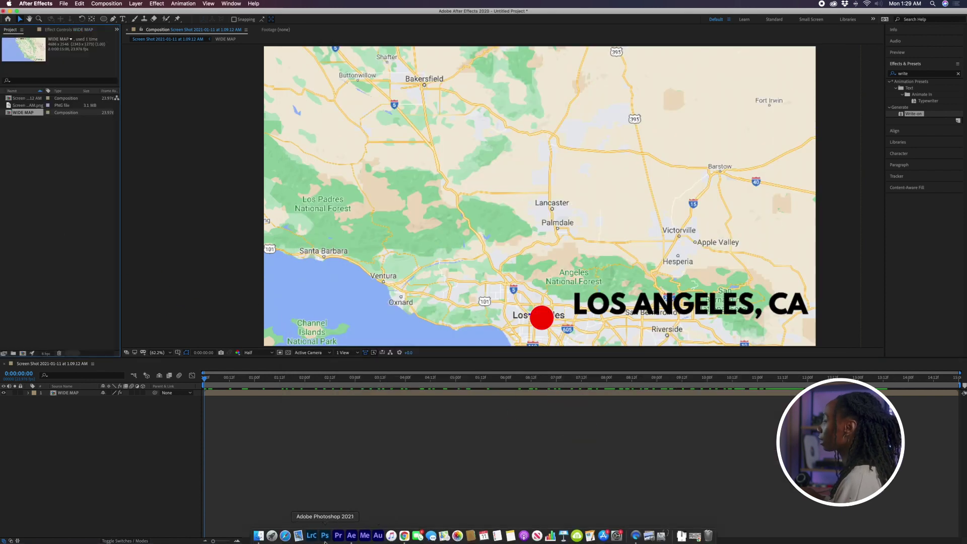
{"action": "left_click", "coordinate": [259, 536]}
{"action": "left_click_drag", "start_coordinate": [565, 408], "coordinate": [77, 251]}
{"action": "left_click", "coordinate": [8, 113]}
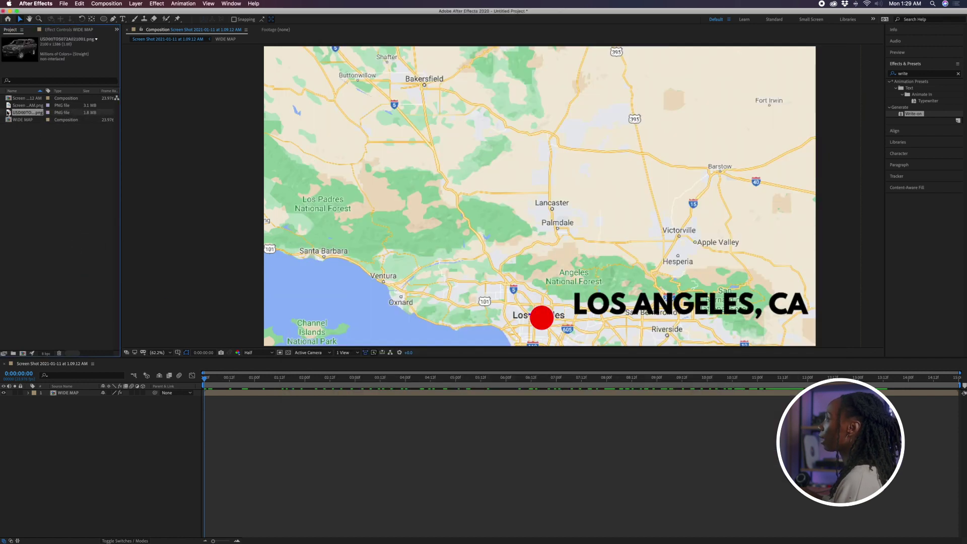
{"action": "left_click_drag", "start_coordinate": [39, 183], "coordinate": [71, 393]}
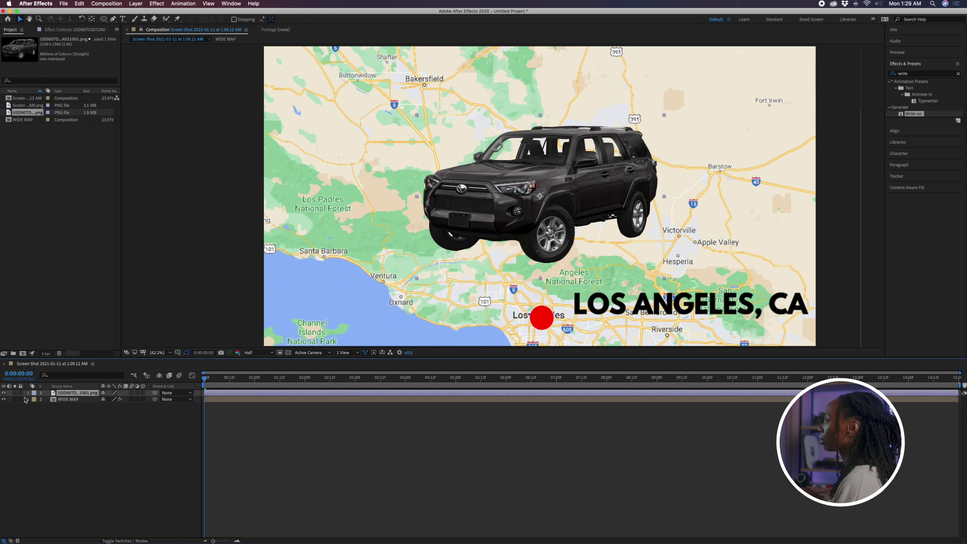
- Scale the car layer to 10% and move it onto the map beside the red Los Angeles dot
{"action": "left_click", "coordinate": [28, 393]}
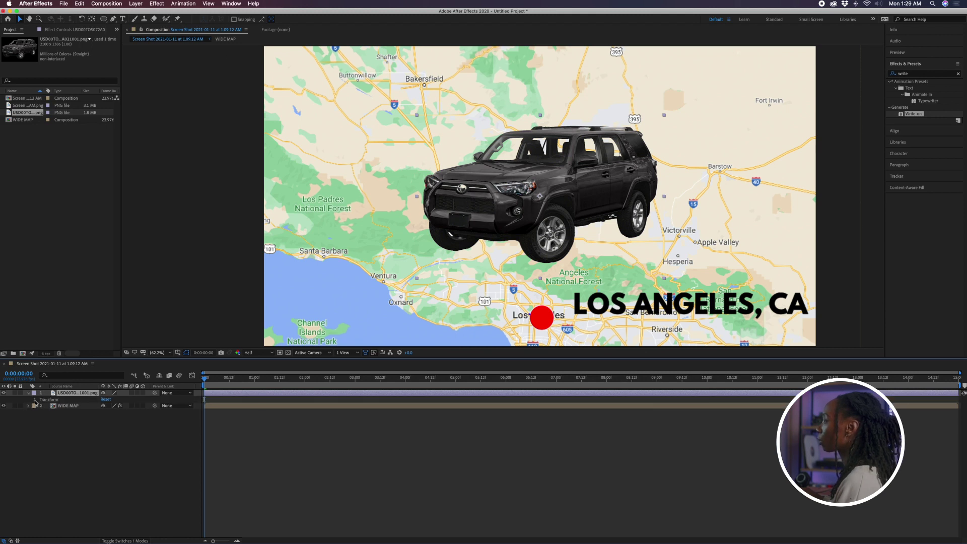
{"action": "left_click", "coordinate": [35, 399]}
{"action": "left_click_drag", "start_coordinate": [110, 418], "coordinate": [80, 423]}
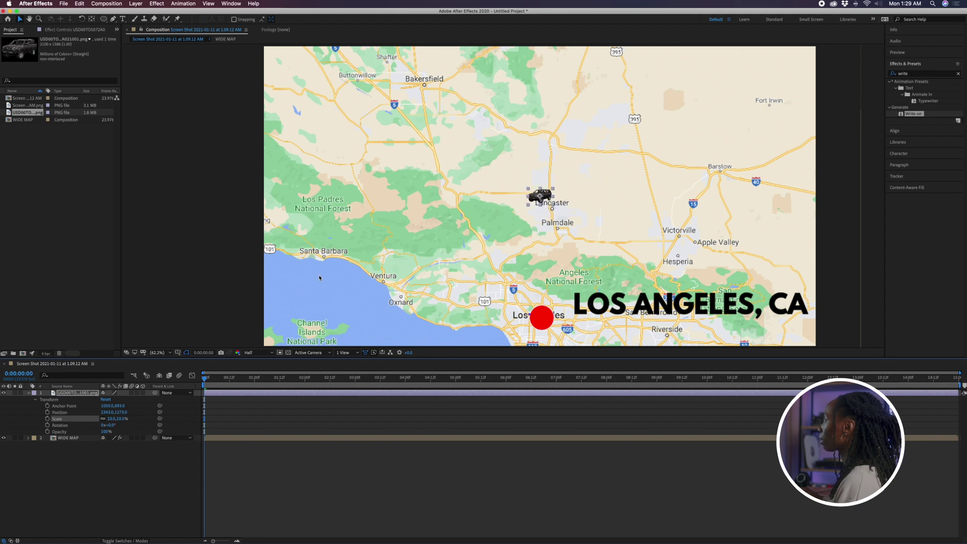
{"action": "left_click_drag", "start_coordinate": [538, 195], "coordinate": [526, 313]}
- Try the car layer at 5% scale, then set its scale back to 10%
{"action": "left_click", "coordinate": [112, 418]}
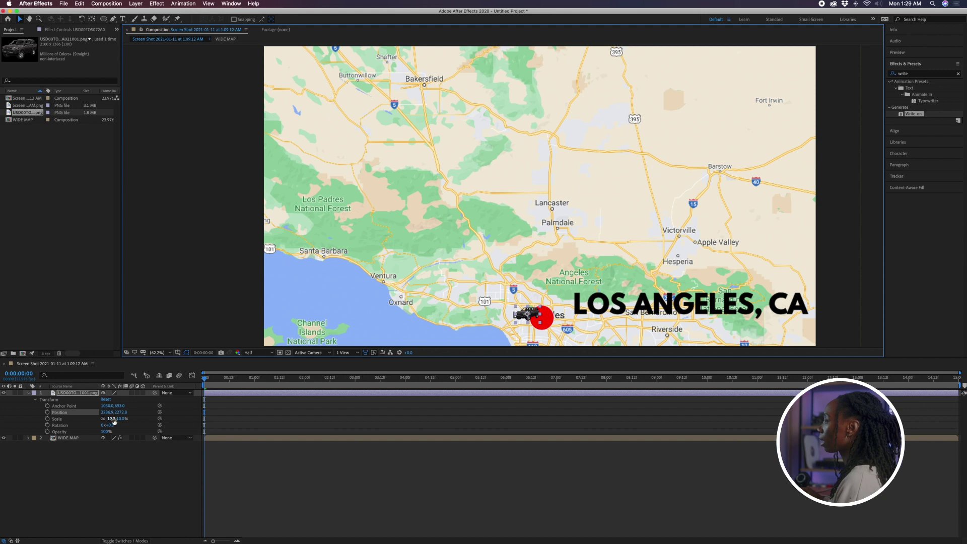
{"action": "type", "text": "5"}
{"action": "key", "text": "Return"}
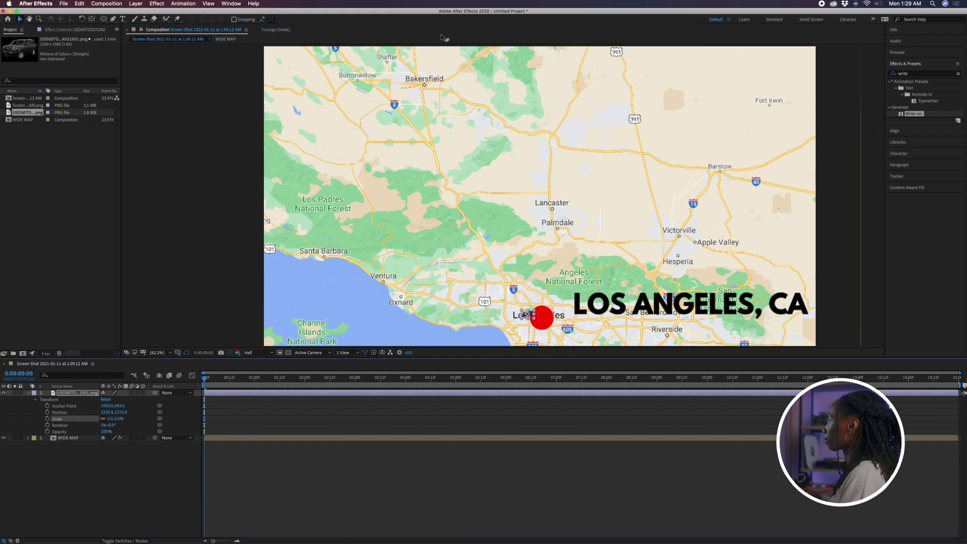
{"action": "left_click_drag", "start_coordinate": [544, 225], "coordinate": [554, 129]}
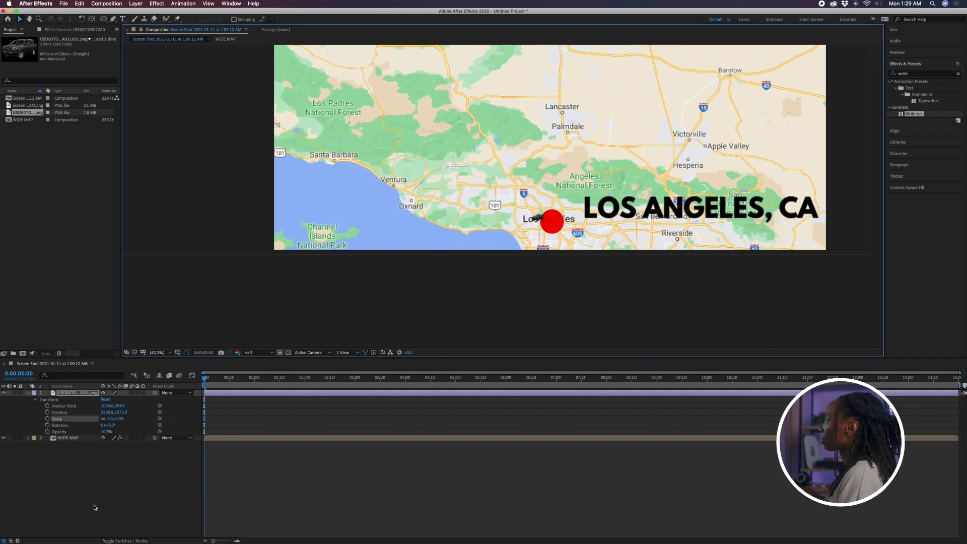
{"action": "left_click", "coordinate": [99, 506]}
{"action": "left_click", "coordinate": [174, 356]}
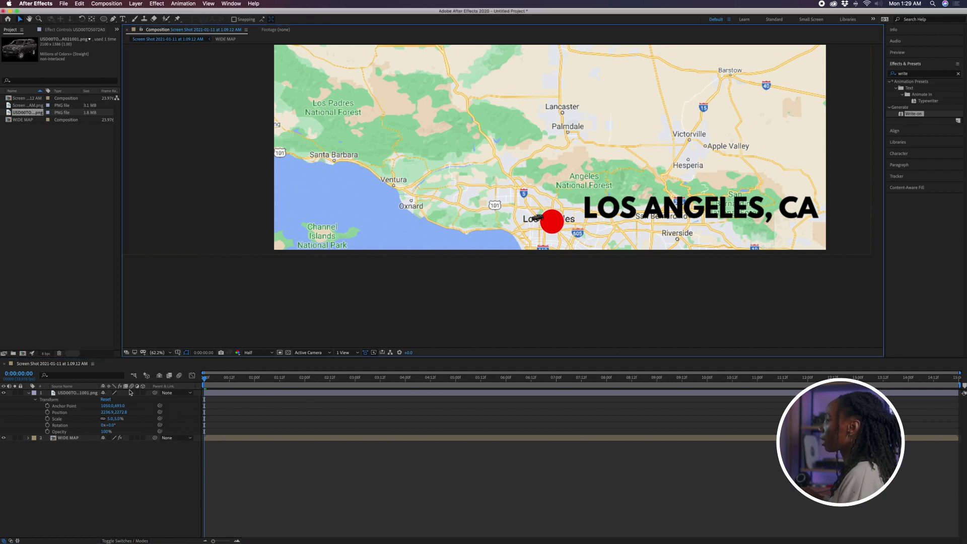
{"action": "left_click", "coordinate": [111, 419]}
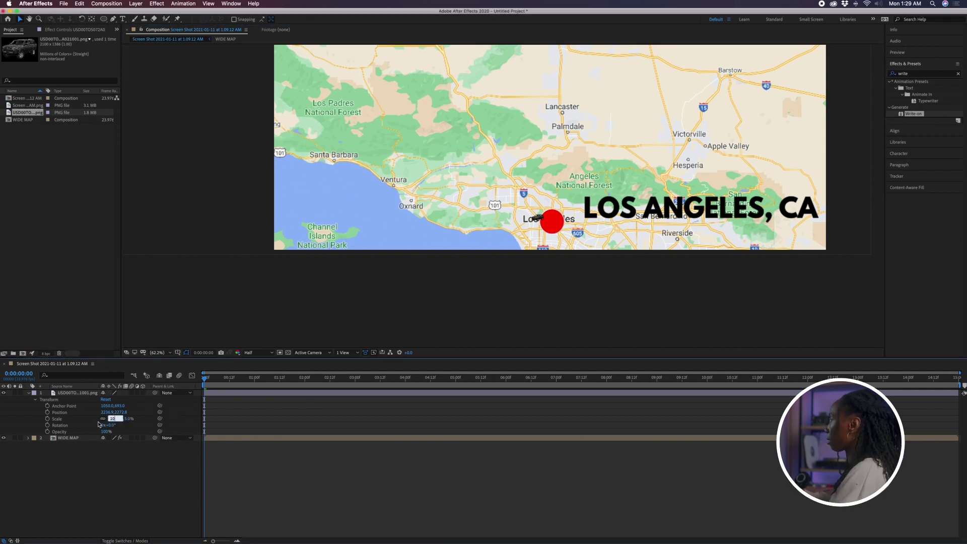
{"action": "key", "text": "Return"}
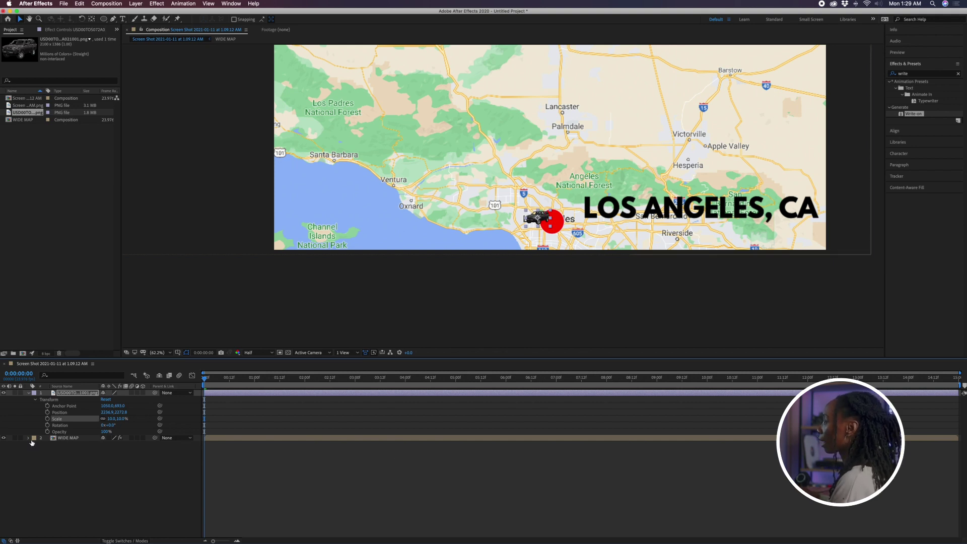
- Expand the WIDE MAP layer's properties and scrub to about 0:00:04:17 to compare the car with the moving route
{"action": "left_click", "coordinate": [28, 438]}
{"action": "left_click", "coordinate": [35, 445]}
{"action": "left_click_drag", "start_coordinate": [205, 378], "coordinate": [476, 396]}
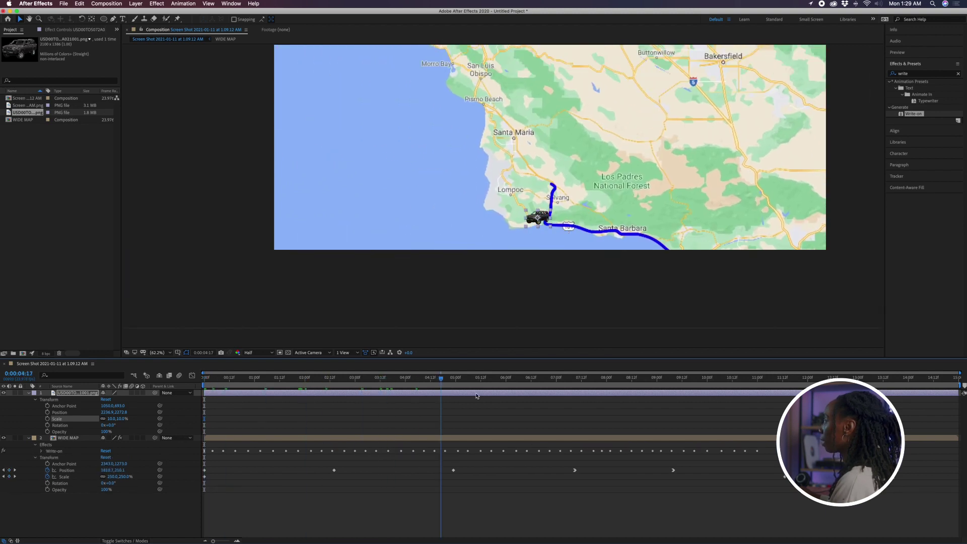
{"action": "key", "text": "space"}
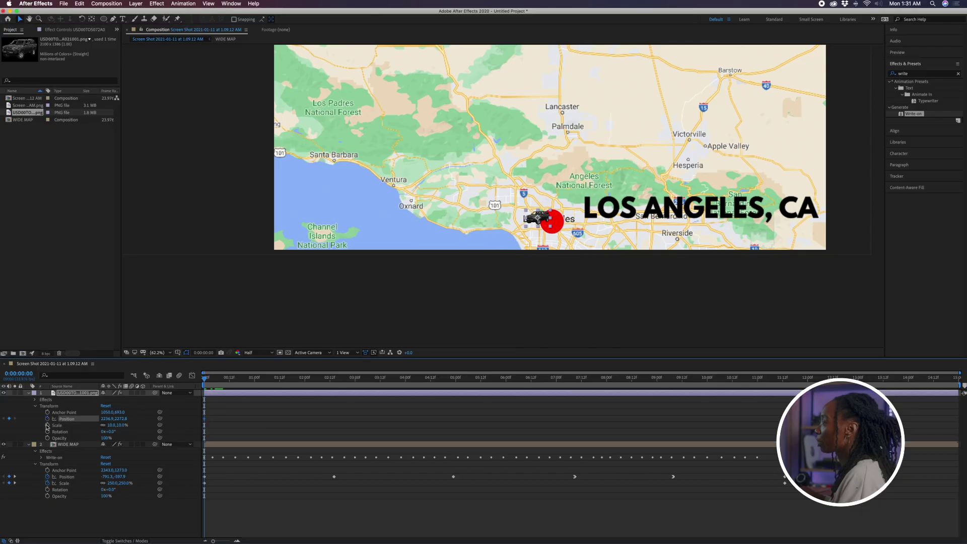
- Keyframe the car's position from 0:00:00:05 onward, including 0:00:01:03, so it follows the tip of the blue route, and check it at 0:00:02:22
{"action": "left_click", "coordinate": [214, 378]}
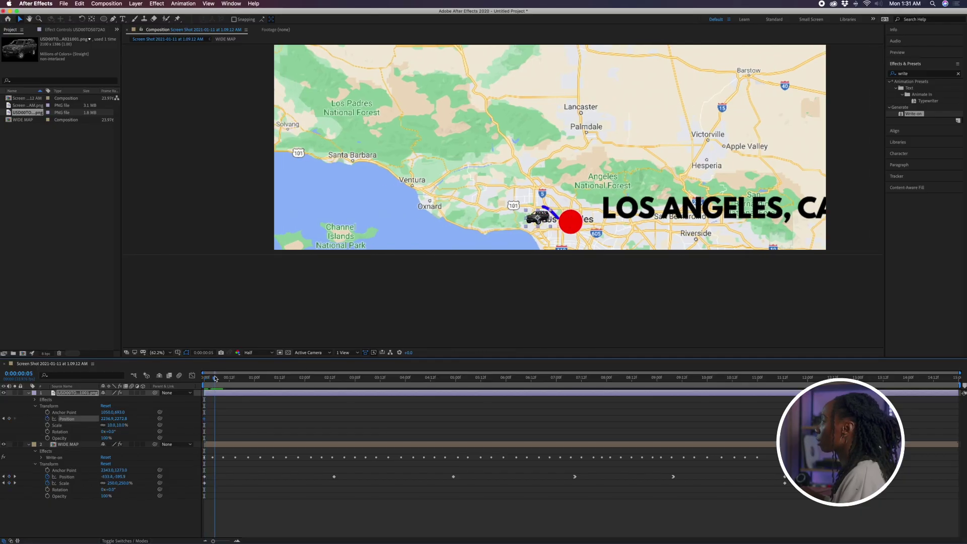
{"action": "left_click_drag", "start_coordinate": [217, 377], "coordinate": [239, 379]}
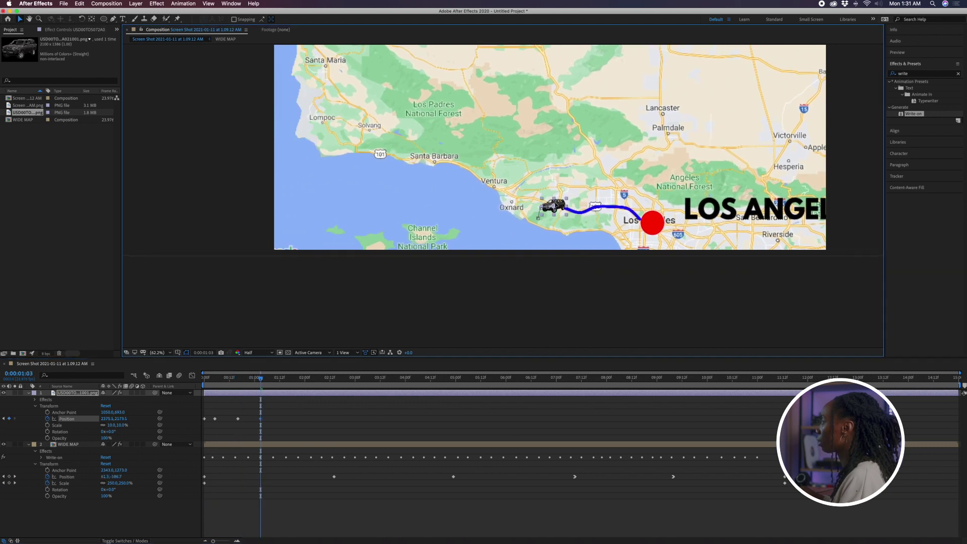
{"action": "mouse_move", "coordinate": [537, 207]}
{"action": "left_mouse_down"}
{"action": "mouse_move", "coordinate": [557, 201]}
{"action": "mouse_move", "coordinate": [560, 167]}
{"action": "left_mouse_up"}
{"action": "left_click", "coordinate": [330, 386]}
{"action": "left_click_drag", "start_coordinate": [330, 386], "coordinate": [351, 386]}
- Set the Spatial Interpolation of all the car's Position keyframes to Linear and check the movement around 0:00:03:00
{"action": "left_click_drag", "start_coordinate": [399, 422], "coordinate": [180, 416]}
{"action": "right_click", "coordinate": [238, 420]}
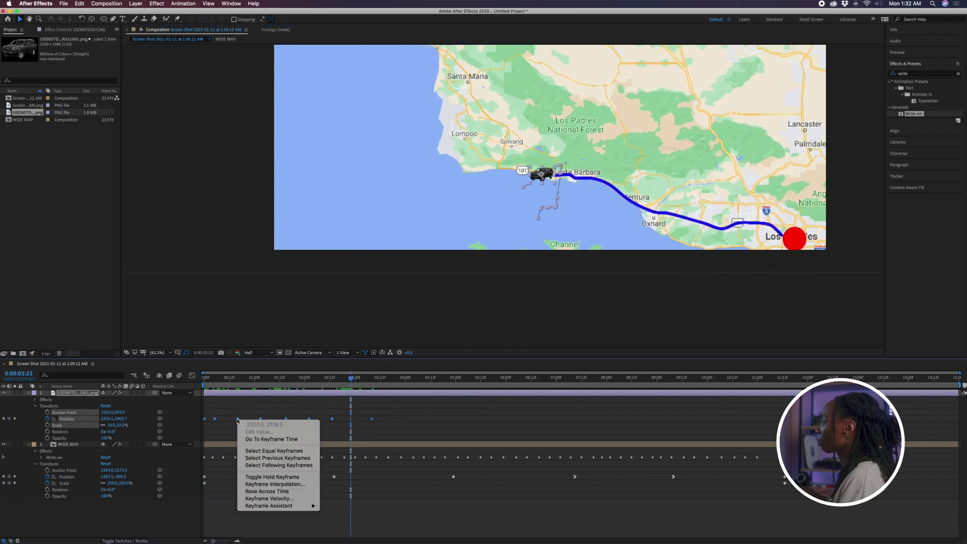
{"action": "left_click", "coordinate": [299, 484]}
{"action": "left_click", "coordinate": [491, 268]}
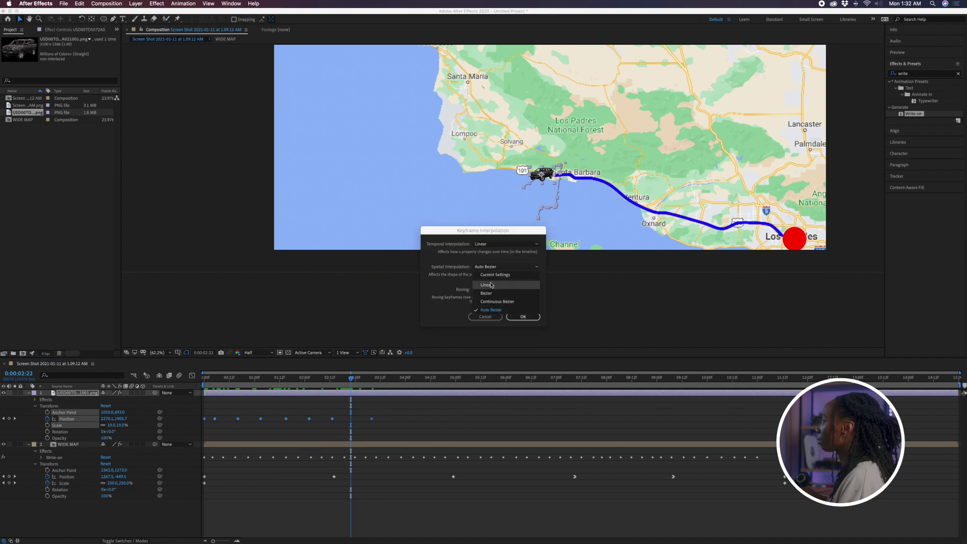
{"action": "left_click", "coordinate": [490, 288]}
{"action": "left_click", "coordinate": [523, 317]}
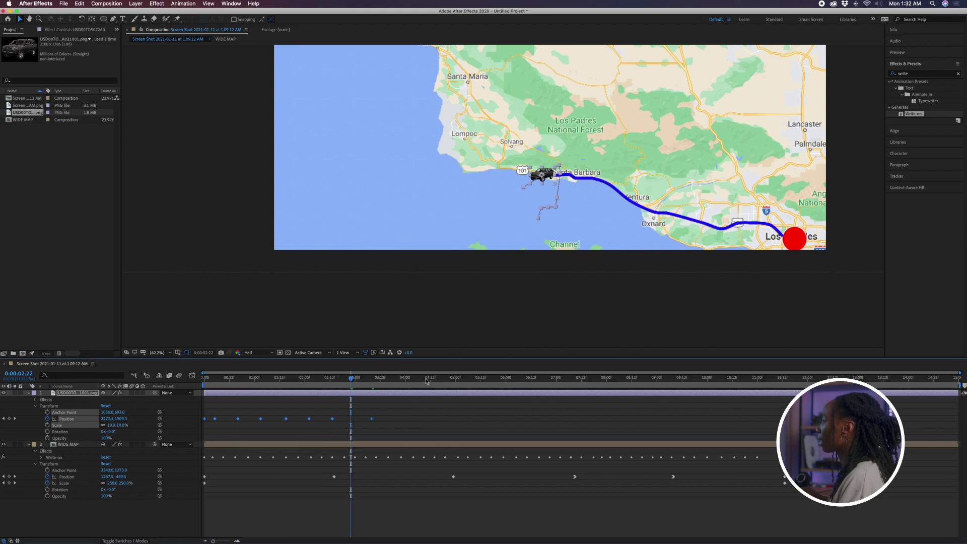
{"action": "left_click_drag", "start_coordinate": [332, 383], "coordinate": [355, 383]}
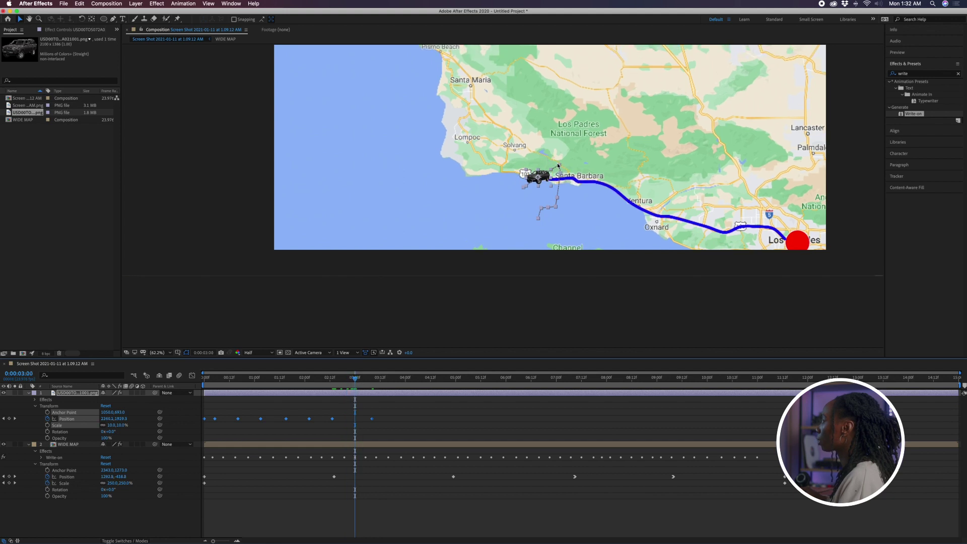
- Keyframe the car's position at 0:00:03:20 and further along the timeline, keeping it on the tip of the blue route
{"action": "left_click", "coordinate": [333, 382]}
{"action": "left_click_drag", "start_coordinate": [324, 387], "coordinate": [397, 382]}
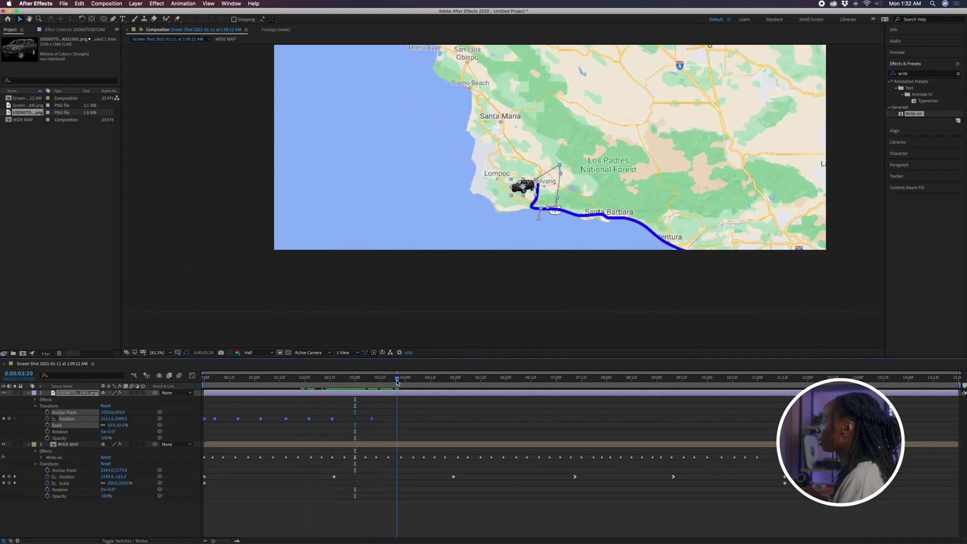
{"action": "left_click_drag", "start_coordinate": [519, 186], "coordinate": [537, 180]}
{"action": "left_click", "coordinate": [421, 378]}
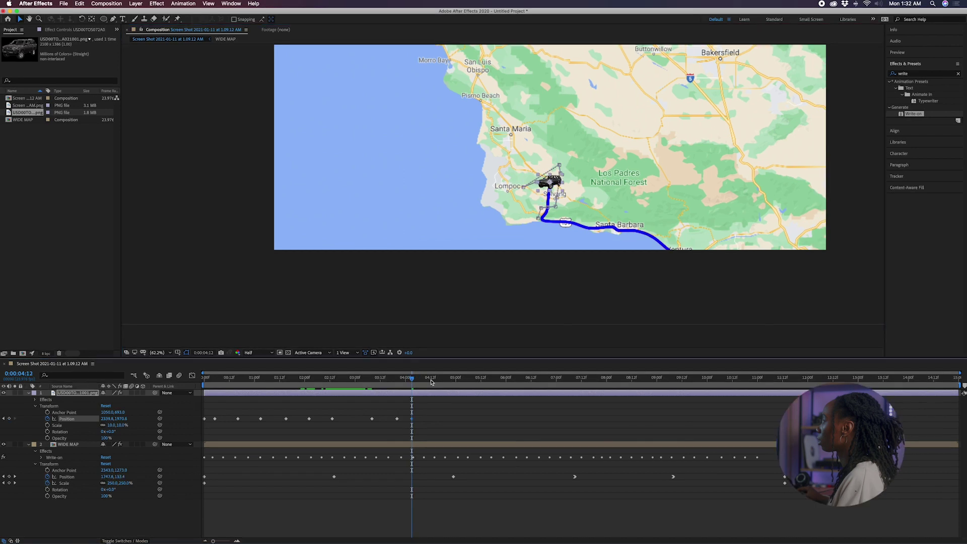
{"action": "left_click_drag", "start_coordinate": [410, 379], "coordinate": [644, 383]}
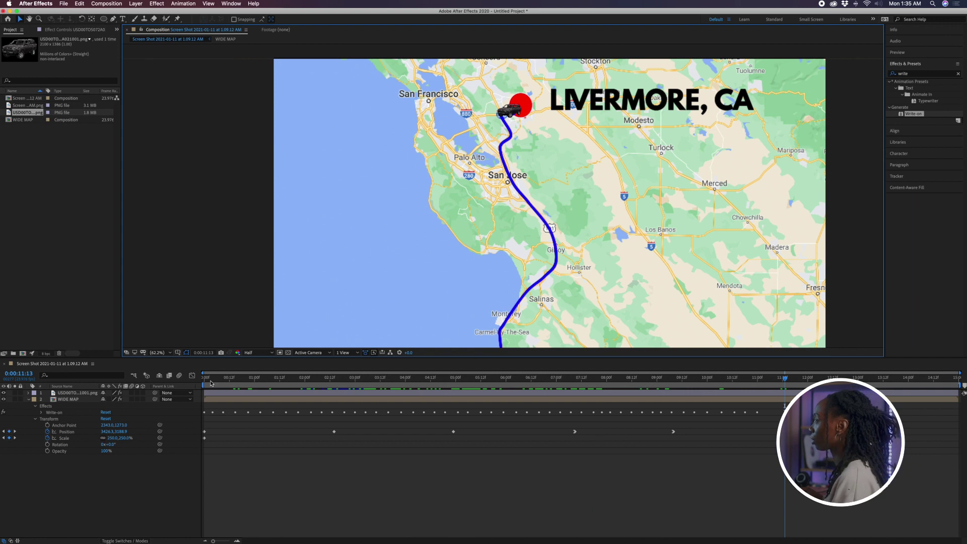
- Add a text layer reading "SANTA MARIA" beside the car at 0:00:04:17
{"action": "left_click_drag", "start_coordinate": [211, 383], "coordinate": [442, 366]}
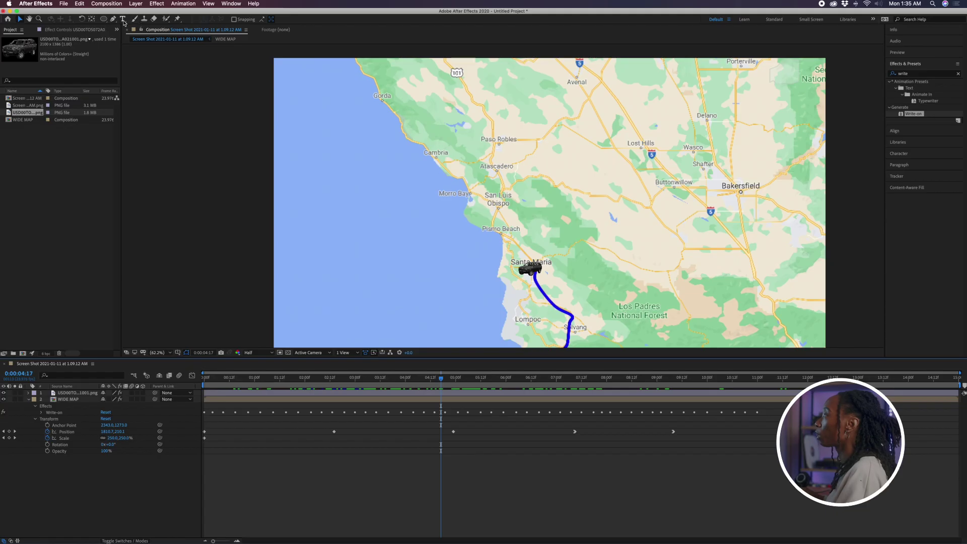
{"action": "left_click", "coordinate": [123, 18]}
{"action": "left_click", "coordinate": [557, 267]}
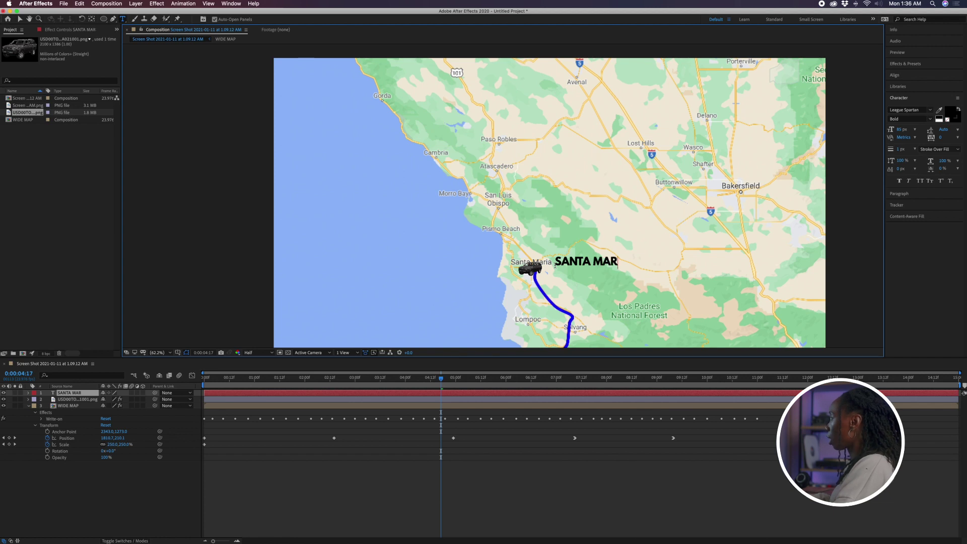
{"action": "left_click", "coordinate": [153, 504]}
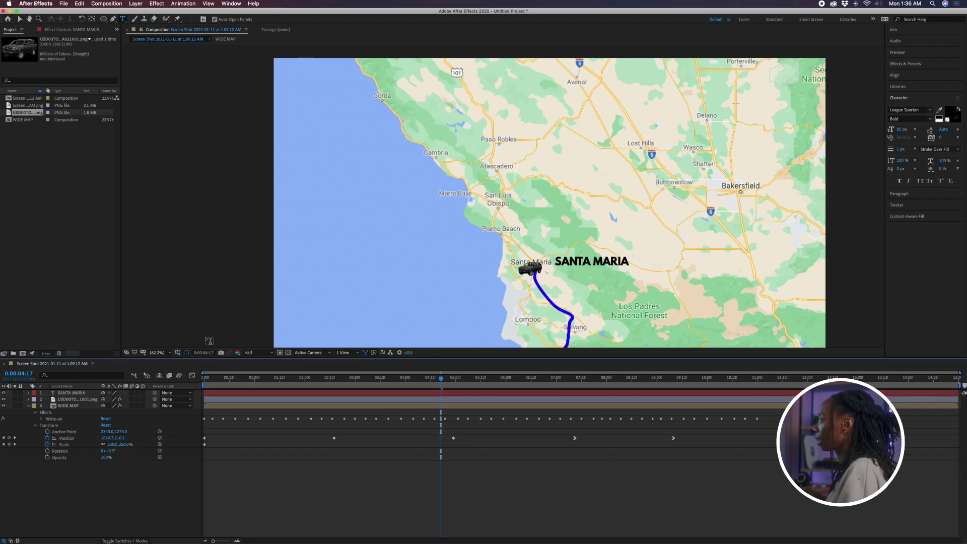
- Trim the SANTA MARIA layer to start at 0:00:04:19 and shift the text slightly closer to the car
{"action": "left_click", "coordinate": [71, 393]}
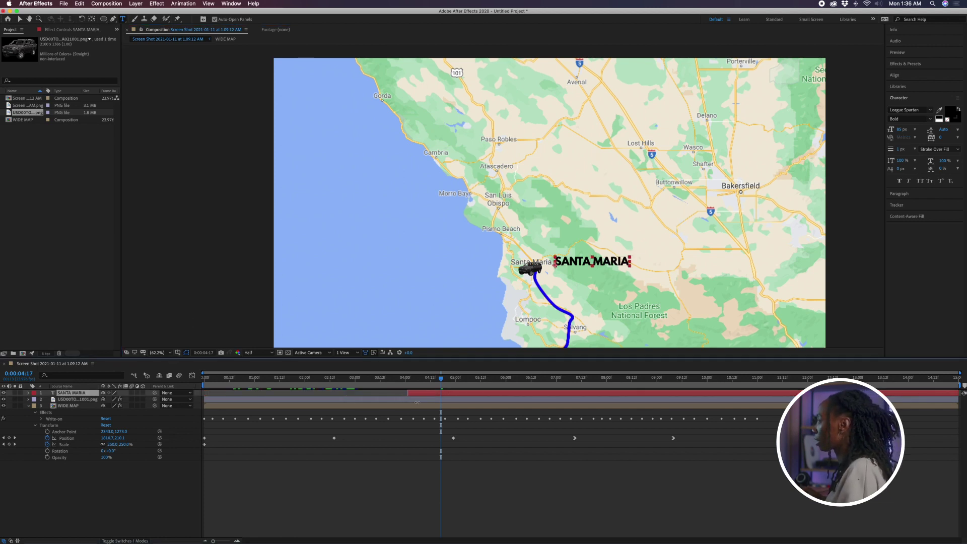
{"action": "key", "text": "Caps_Lock"}
{"action": "left_click_drag", "start_coordinate": [441, 379], "coordinate": [446, 380]}
{"action": "key", "text": "Caps_Lock"}
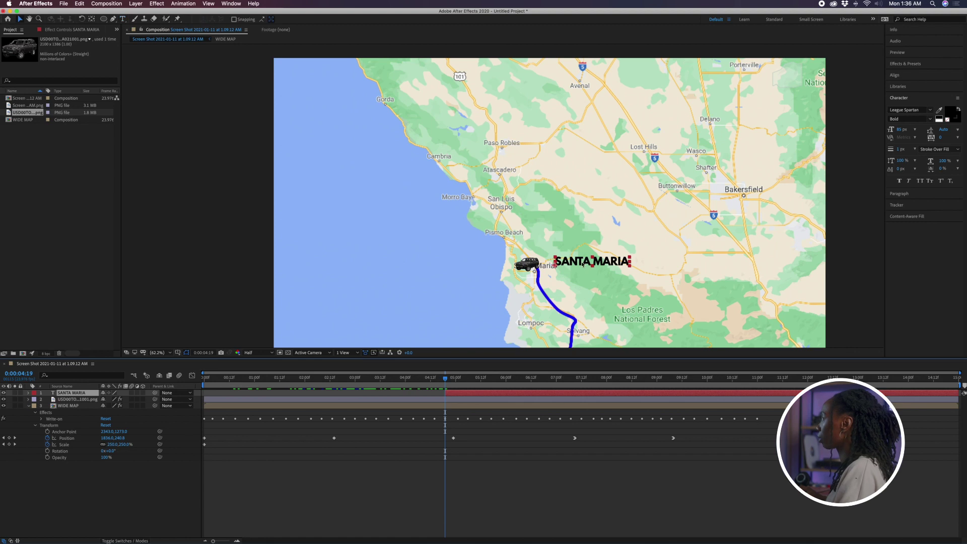
{"action": "left_click_drag", "start_coordinate": [583, 264], "coordinate": [573, 264]}
{"action": "left_click_drag", "start_coordinate": [410, 379], "coordinate": [448, 388]}
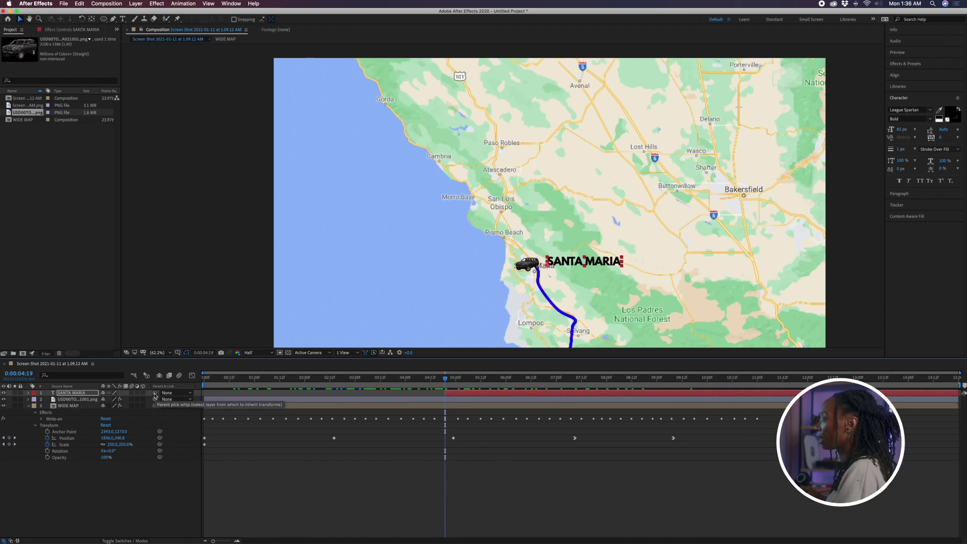
- Parent the SANTA MARIA layer to WIDE MAP and check its movement up to 0:00:05:03
{"action": "left_click_drag", "start_coordinate": [155, 394], "coordinate": [80, 408]}
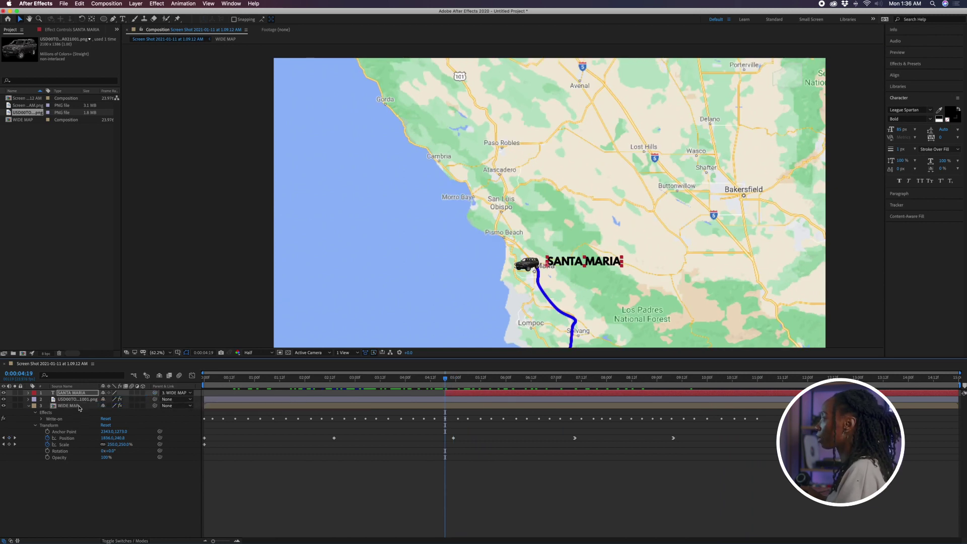
{"action": "left_click_drag", "start_coordinate": [445, 377], "coordinate": [463, 398]}
{"action": "left_click", "coordinate": [90, 517]}
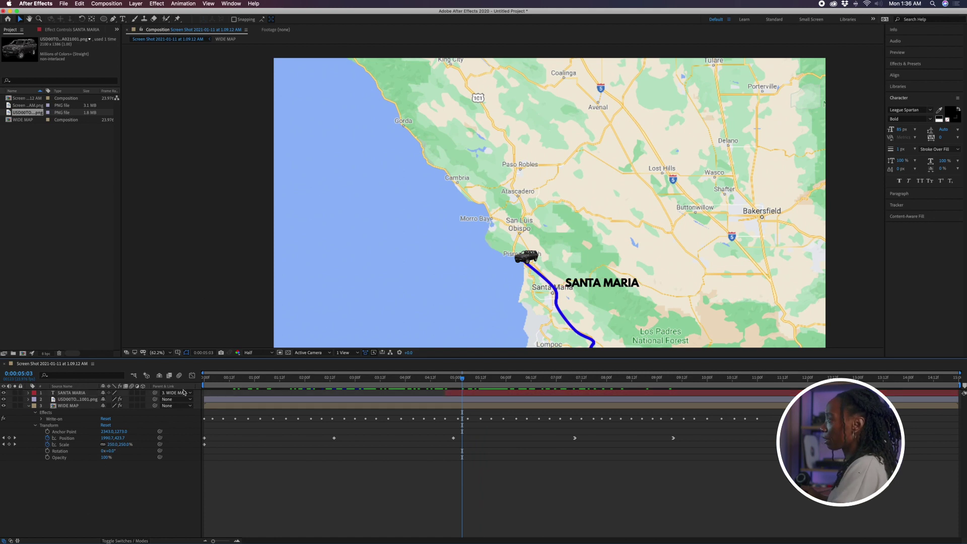
- Add a text layer reading "PISMO BEACH" beside the car at 0:00:05:03
{"action": "left_click", "coordinate": [121, 19]}
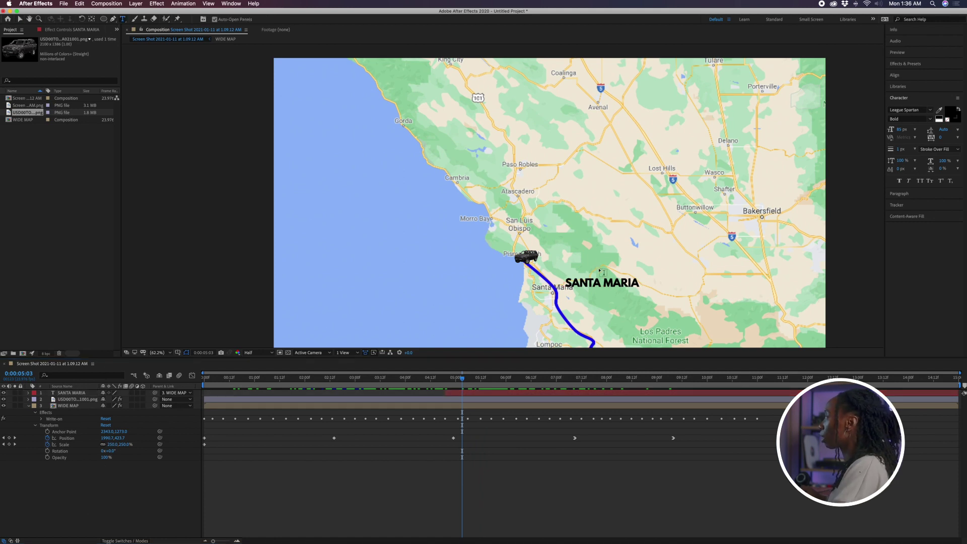
{"action": "left_click", "coordinate": [558, 253]}
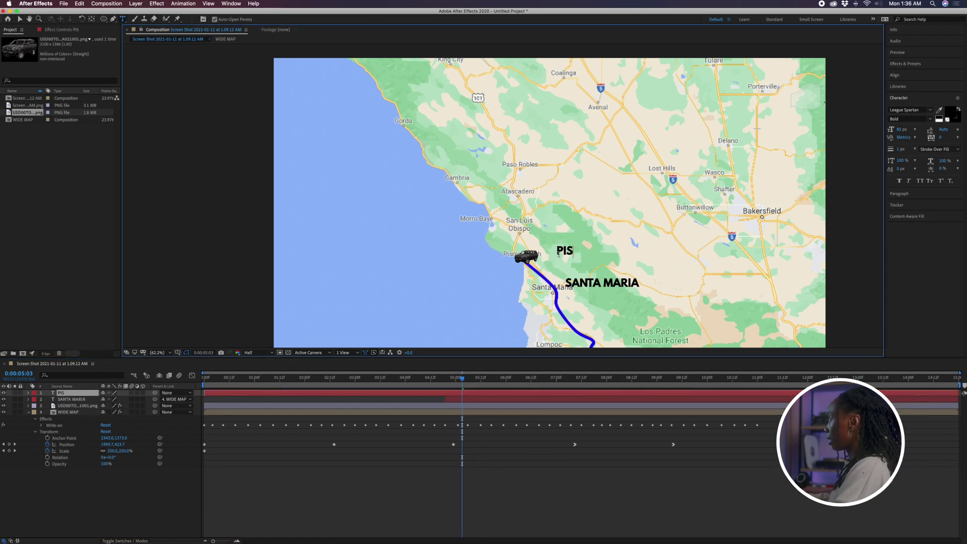
{"action": "type", "text": "MO BEACH"}
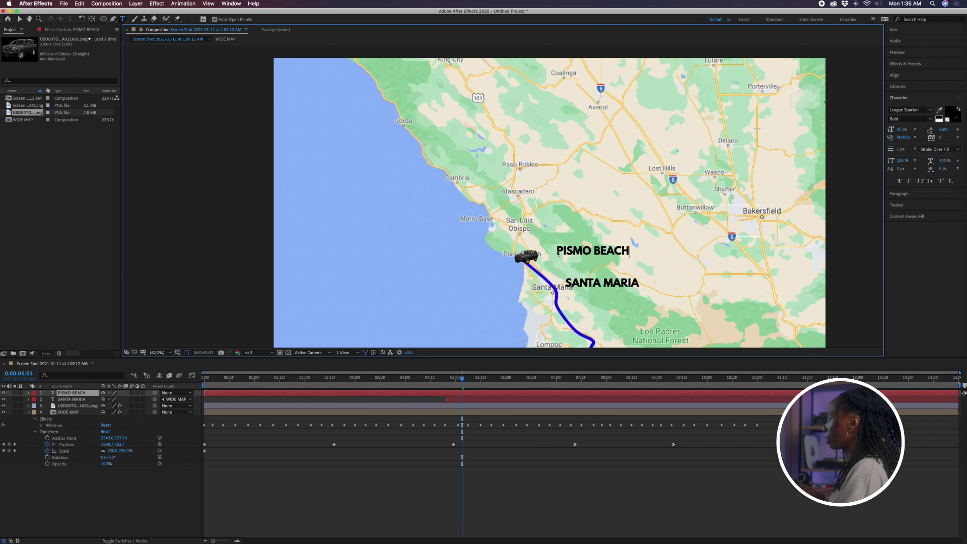
- Move the PISMO BEACH text closer to the car and trim its layer to start at 0:00:05:03
{"action": "left_click", "coordinate": [22, 19]}
{"action": "left_click", "coordinate": [560, 252]}
{"action": "left_click_drag", "start_coordinate": [560, 251], "coordinate": [551, 248]}
{"action": "left_click_drag", "start_coordinate": [204, 392], "coordinate": [469, 389]}
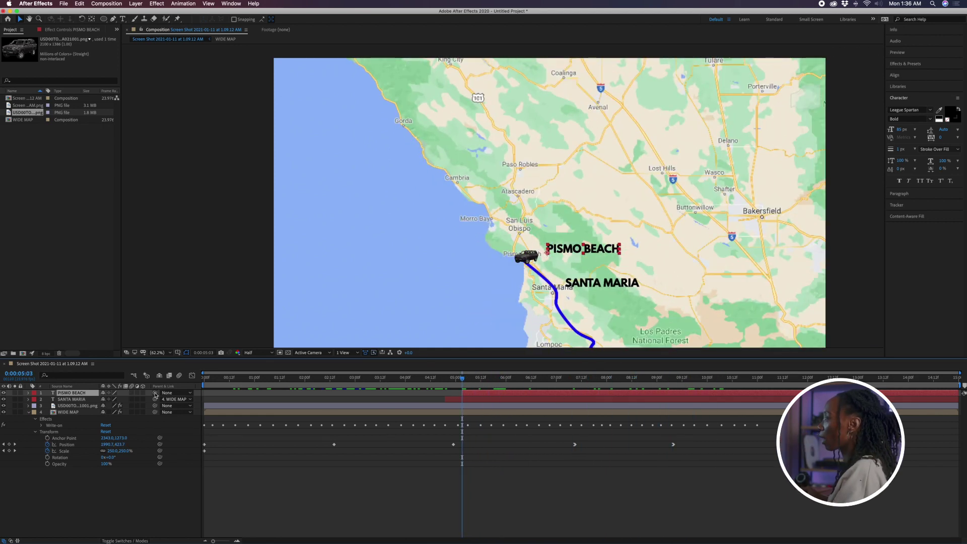
- Parent the PISMO BEACH layer to WIDE MAP, return to 0:00:04:19 and collapse the WIDE MAP layer's properties
{"action": "left_click_drag", "start_coordinate": [154, 393], "coordinate": [77, 414]}
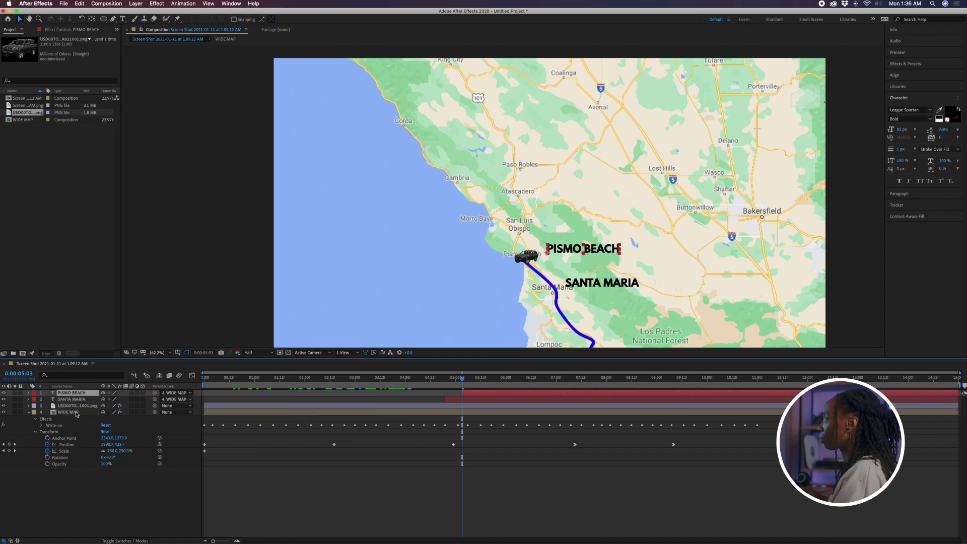
{"action": "mouse_move", "coordinate": [443, 379]}
{"action": "left_mouse_down"}
{"action": "mouse_move", "coordinate": [524, 382]}
{"action": "mouse_move", "coordinate": [445, 379]}
{"action": "left_mouse_up"}
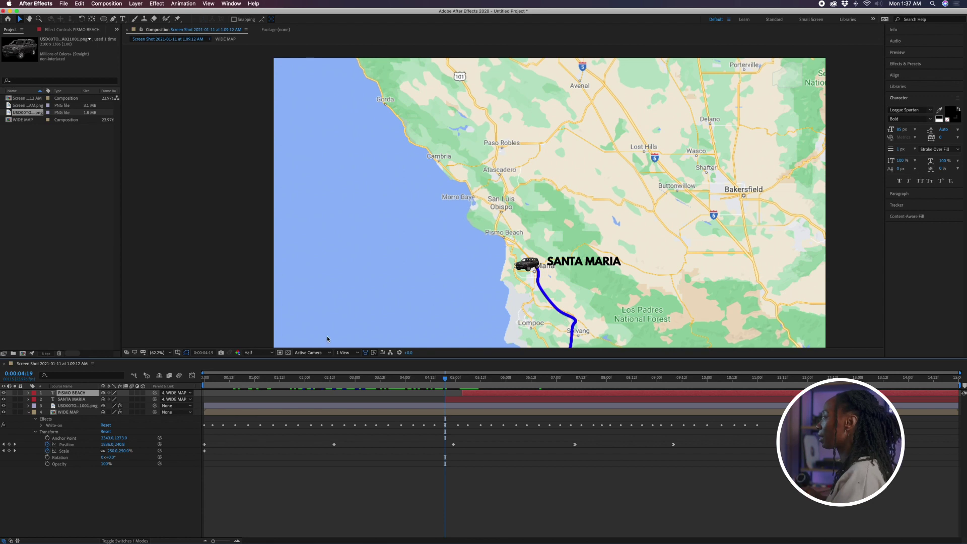
{"action": "left_click", "coordinate": [28, 412]}
{"action": "left_click", "coordinate": [48, 440]}
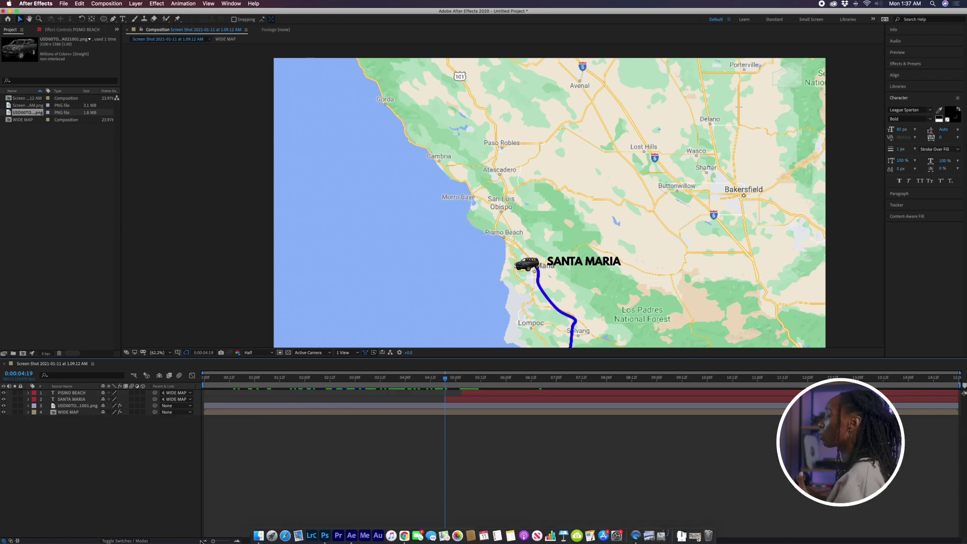
- Switch to Finder and import IMG_8016.MOV from the Downloads folder into the After Effects project
{"action": "left_click", "coordinate": [259, 536]}
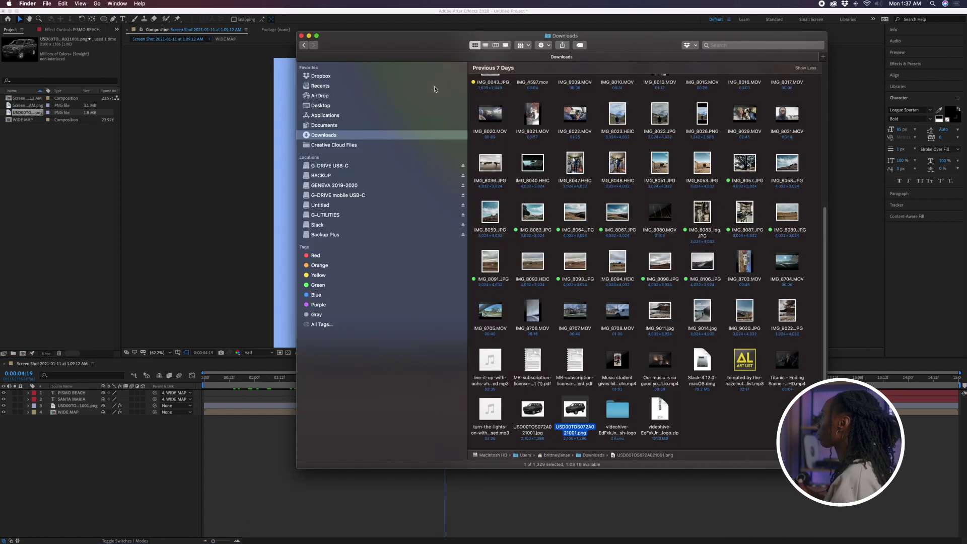
{"action": "scroll", "coordinate": [655, 332], "scroll_direction": "up", "scroll_amount": 5}
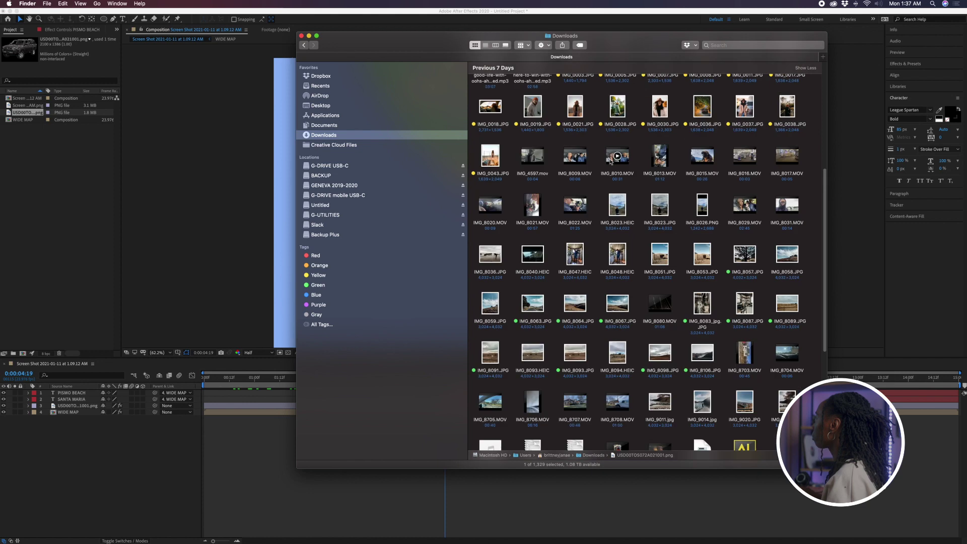
{"action": "scroll", "coordinate": [735, 206], "scroll_direction": "up", "scroll_amount": 2}
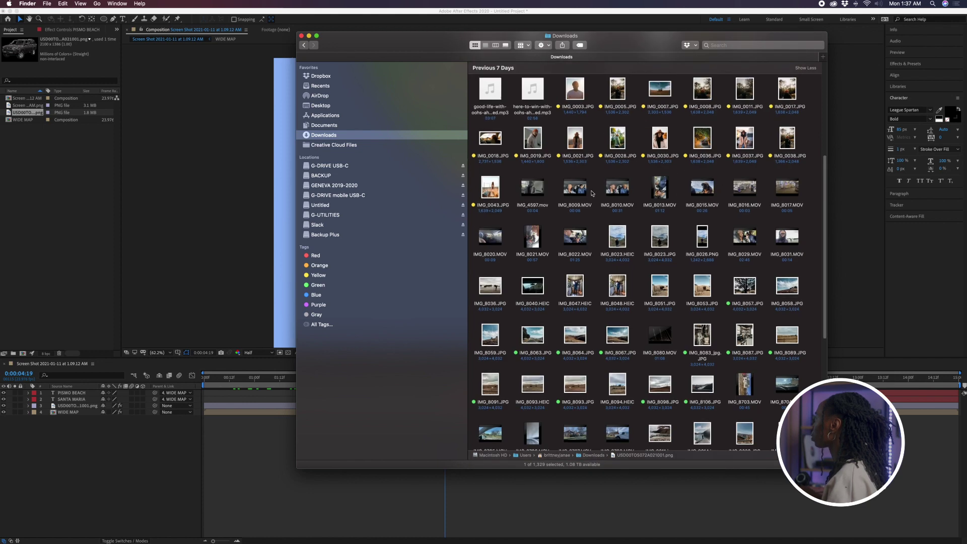
{"action": "scroll", "coordinate": [580, 220], "scroll_direction": "up", "scroll_amount": 1}
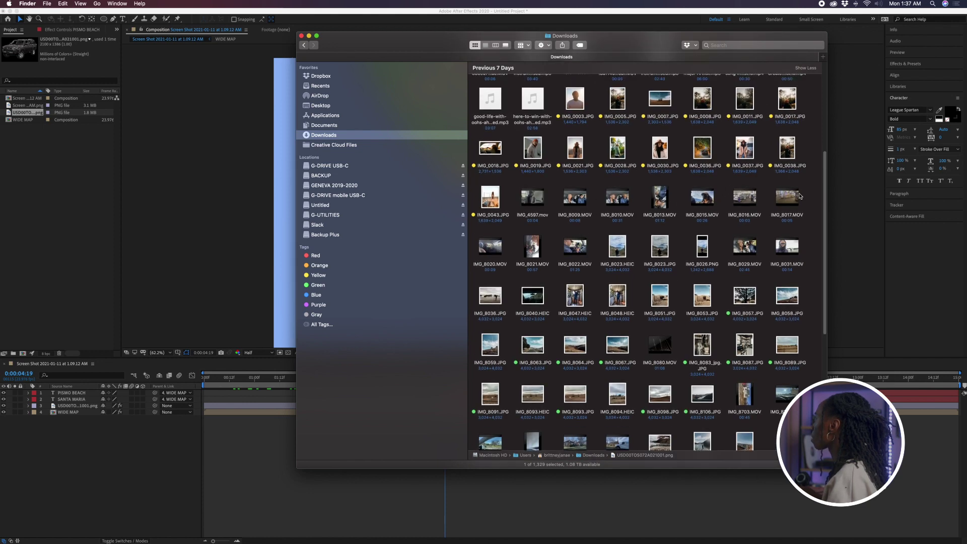
{"action": "left_click_drag", "start_coordinate": [754, 209], "coordinate": [32, 249]}
{"action": "key", "text": "super+Tab"}
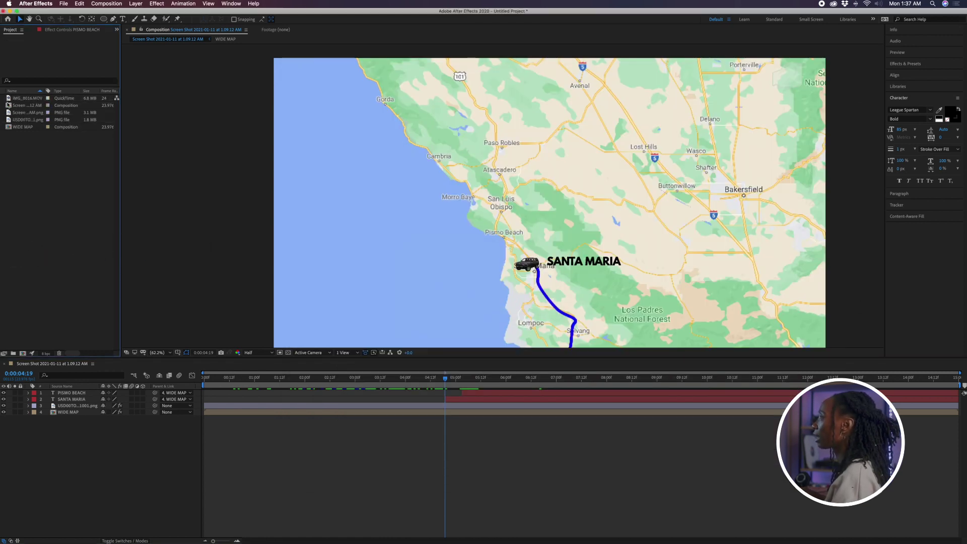
- Add IMG_8016.MOV as the top layer of the map composition, starting at 0:00:04:19
{"action": "left_click", "coordinate": [9, 105]}
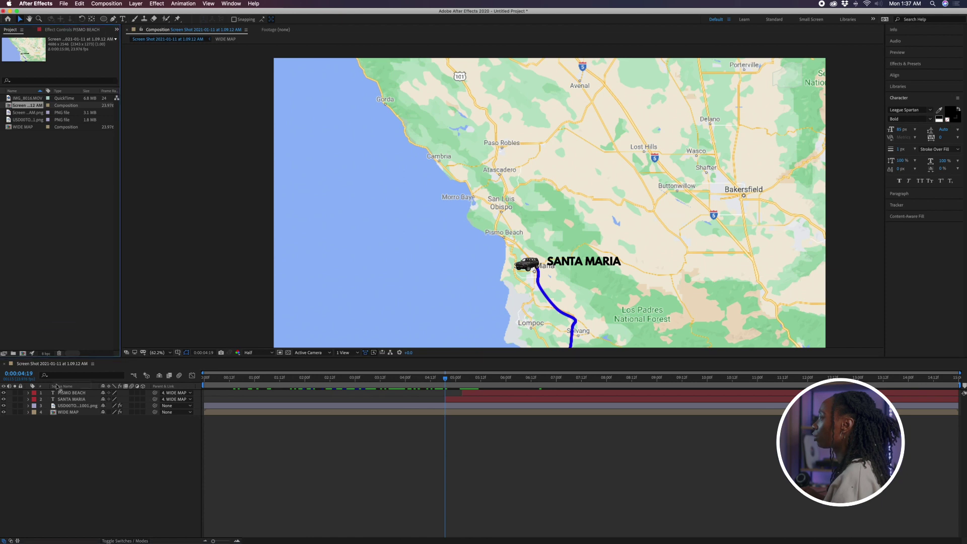
{"action": "left_click", "coordinate": [41, 241]}
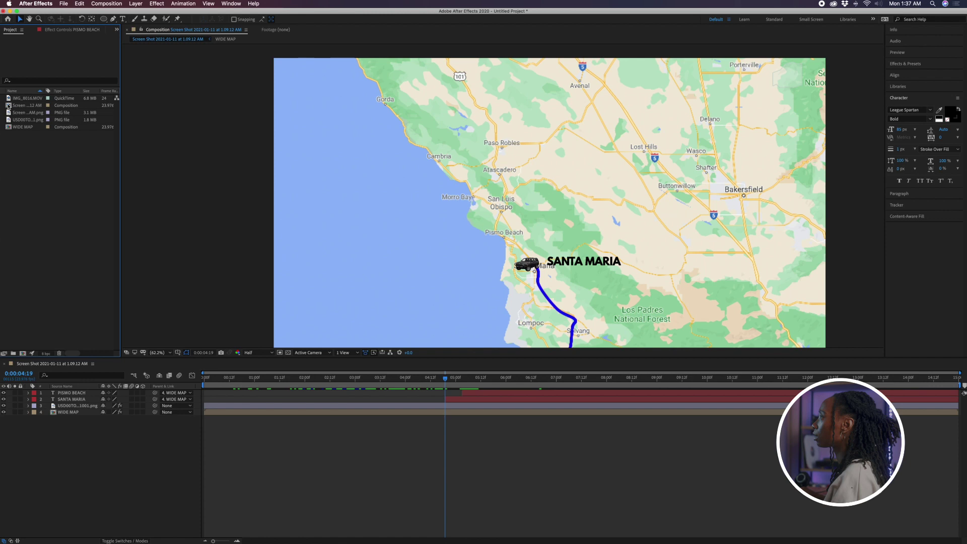
{"action": "left_click_drag", "start_coordinate": [9, 98], "coordinate": [65, 395]}
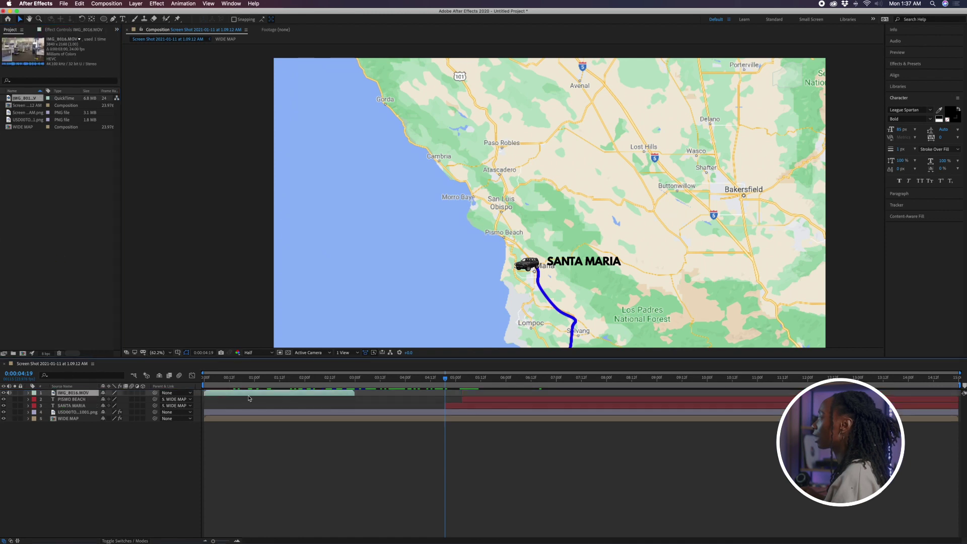
{"action": "key", "text": "["}
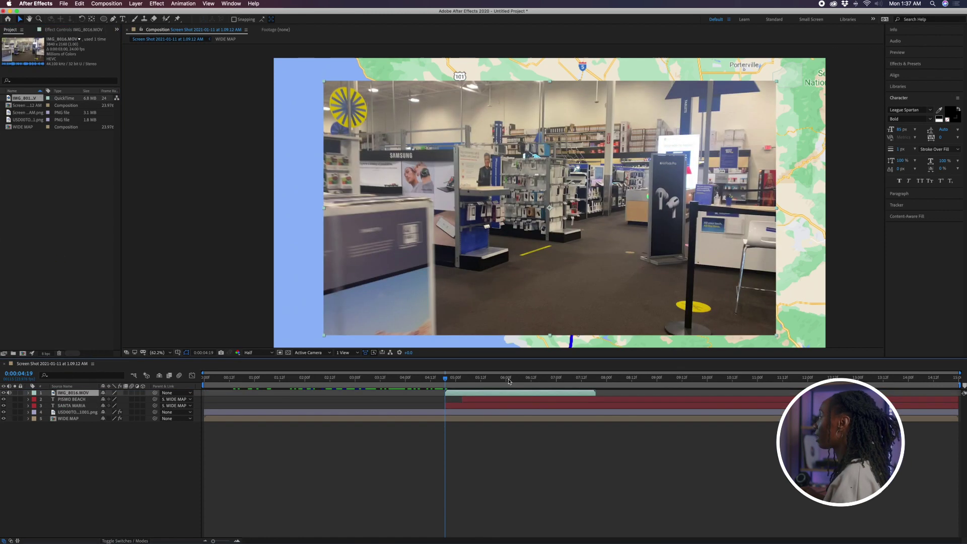
- Apply Freeze Frame to the IMG_8016.MOV layer at 0:00:04:19 and trim its end to about 0:00:06:12
{"action": "right_click", "coordinate": [483, 396]}
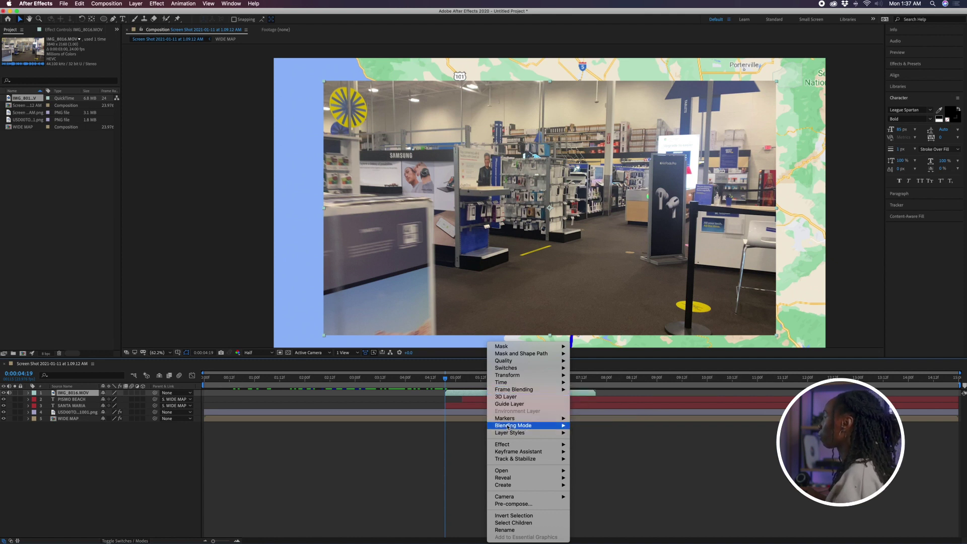
{"action": "mouse_move", "coordinate": [507, 429]}
{"action": "mouse_move", "coordinate": [502, 383]}
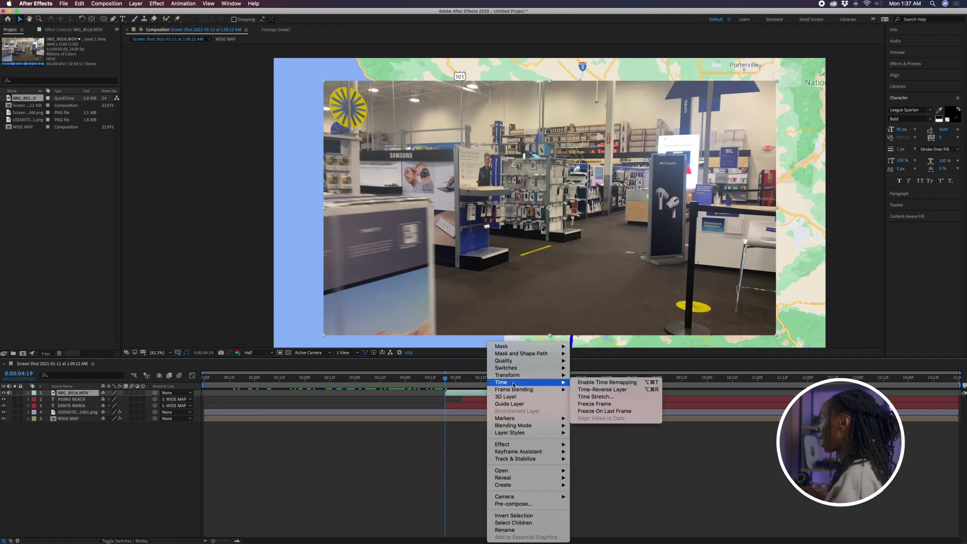
{"action": "left_click", "coordinate": [592, 404]}
{"action": "key", "text": "space"}
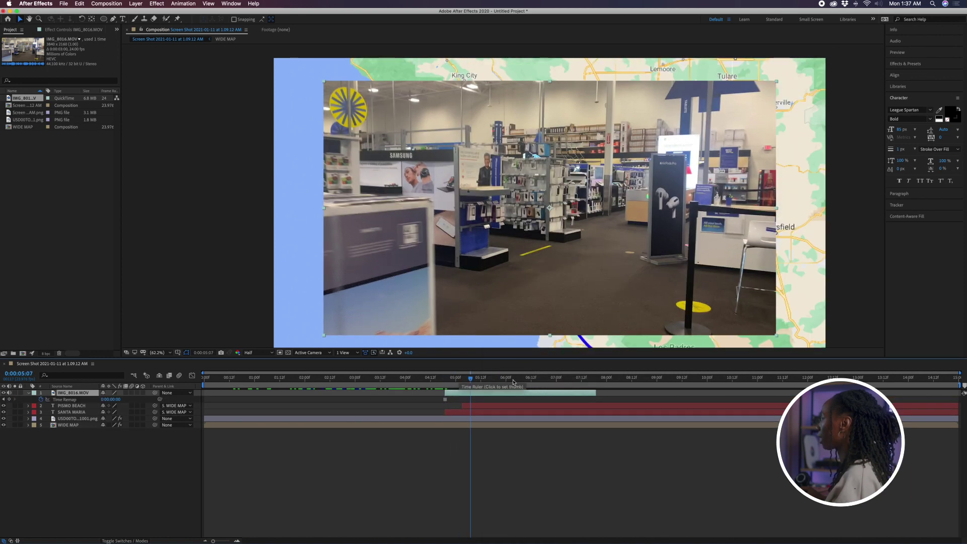
{"action": "left_click_drag", "start_coordinate": [595, 393], "coordinate": [531, 392]}
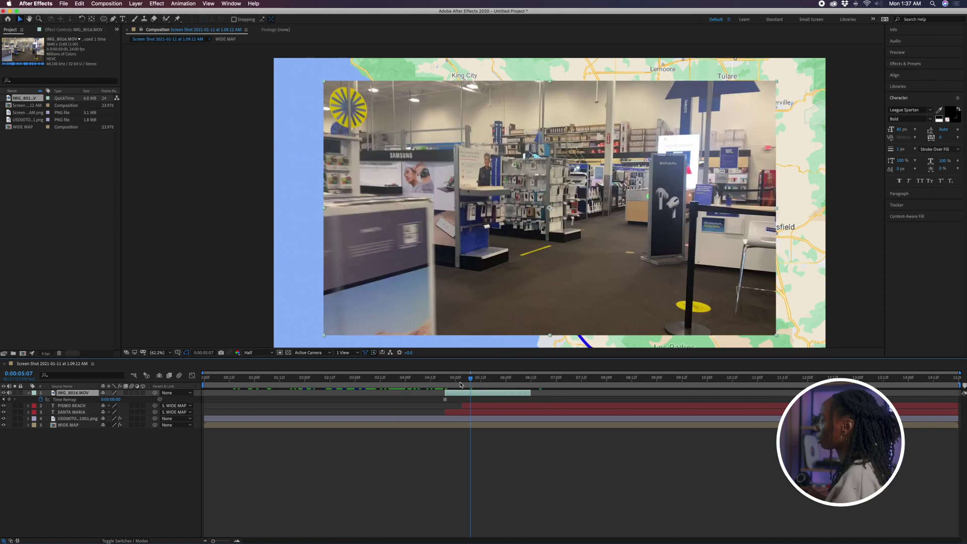
{"action": "left_click", "coordinate": [446, 382]}
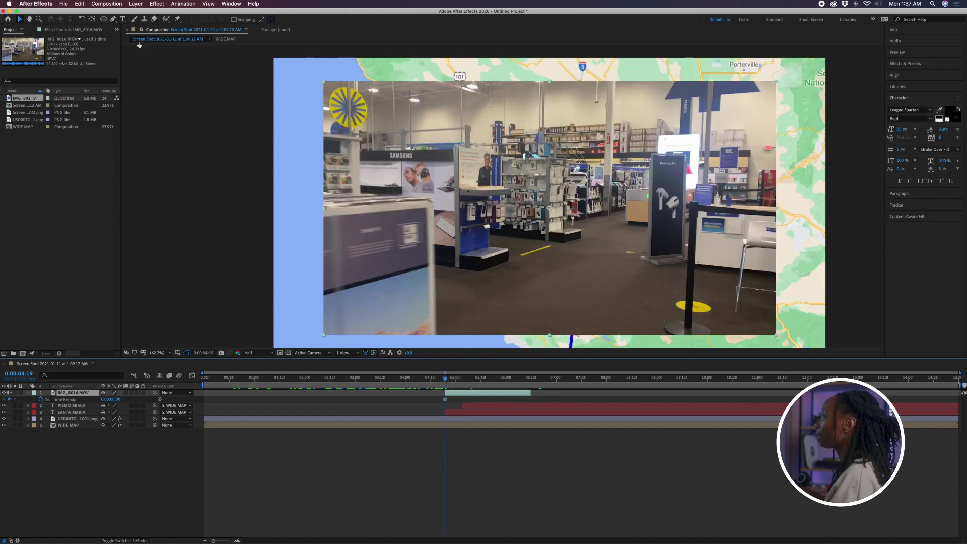
- Scale the IMG_8016.MOV layer down to 9% on the map
{"action": "left_click", "coordinate": [31, 397]}
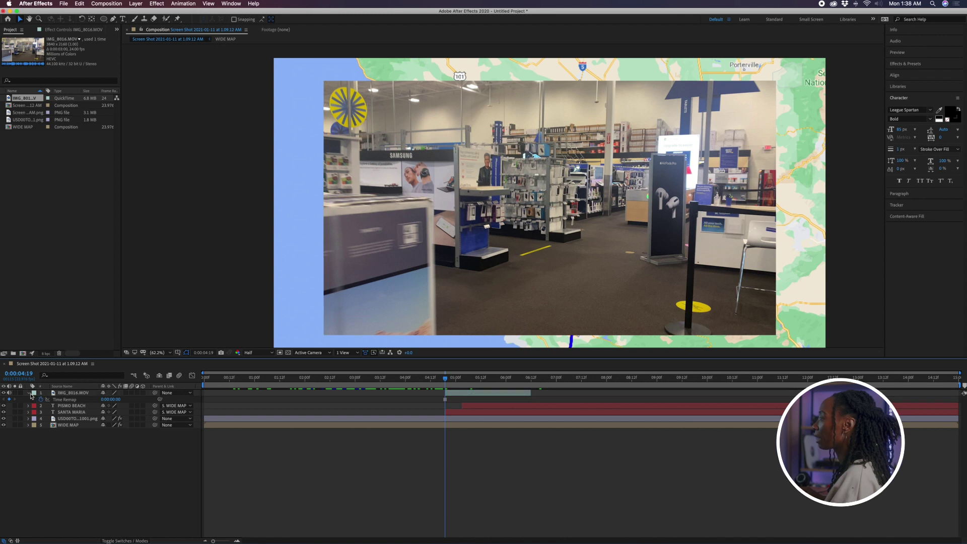
{"action": "left_click", "coordinate": [29, 392]}
{"action": "left_click", "coordinate": [28, 393]}
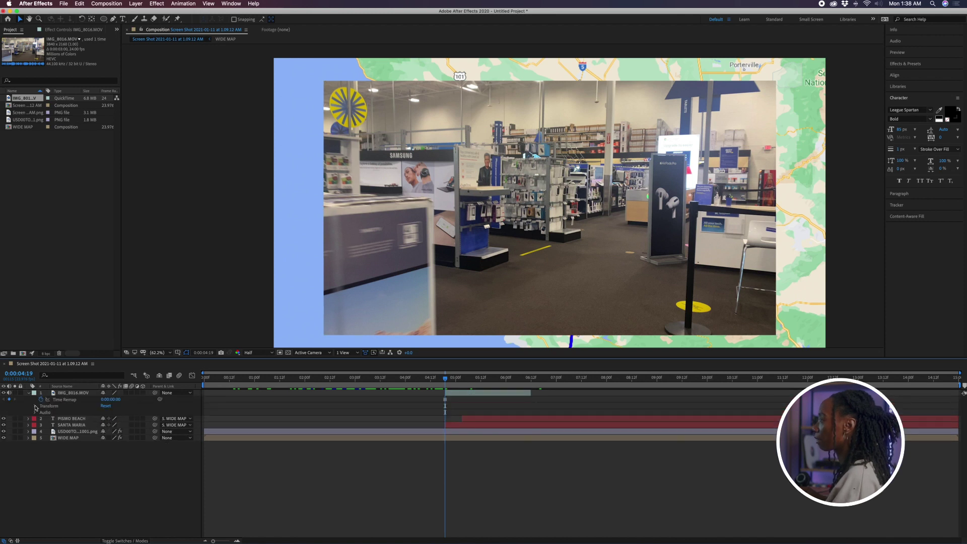
{"action": "left_click", "coordinate": [36, 406]}
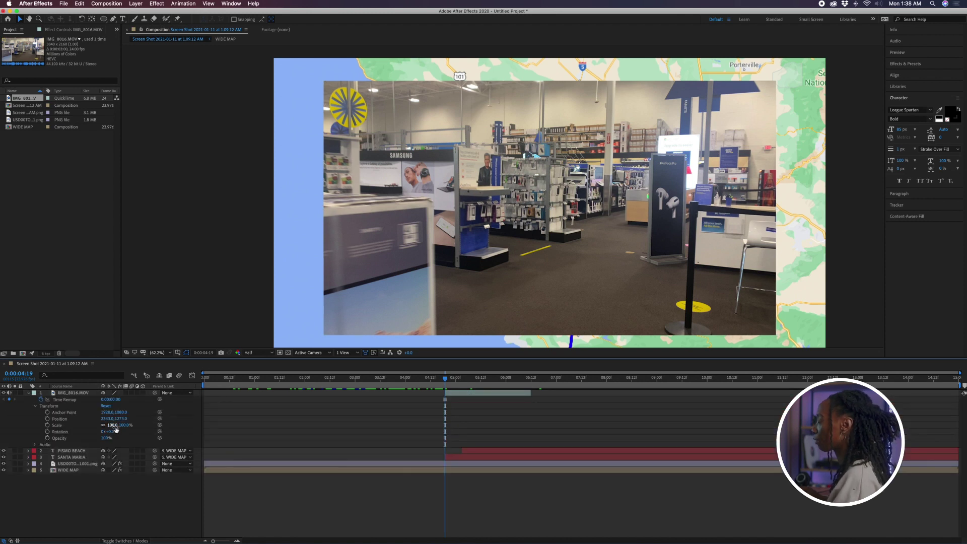
{"action": "left_click_drag", "start_coordinate": [112, 426], "coordinate": [83, 433]}
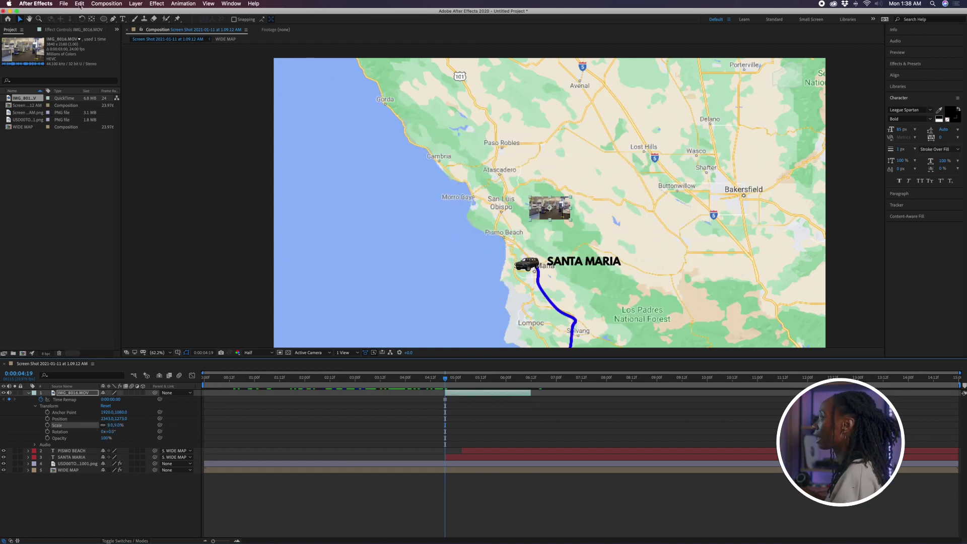
- Mask IMG_8016.MOV to a roughly square central area with the Rectangle tool and add a Stroke layer style
{"action": "left_click_drag", "start_coordinate": [104, 20], "coordinate": [121, 20]}
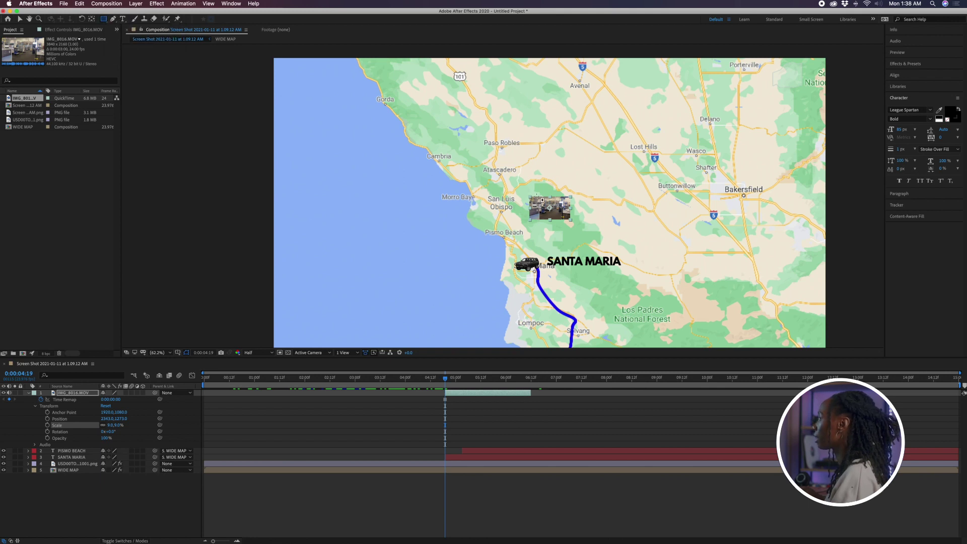
{"action": "left_click_drag", "start_coordinate": [538, 197], "coordinate": [558, 219]}
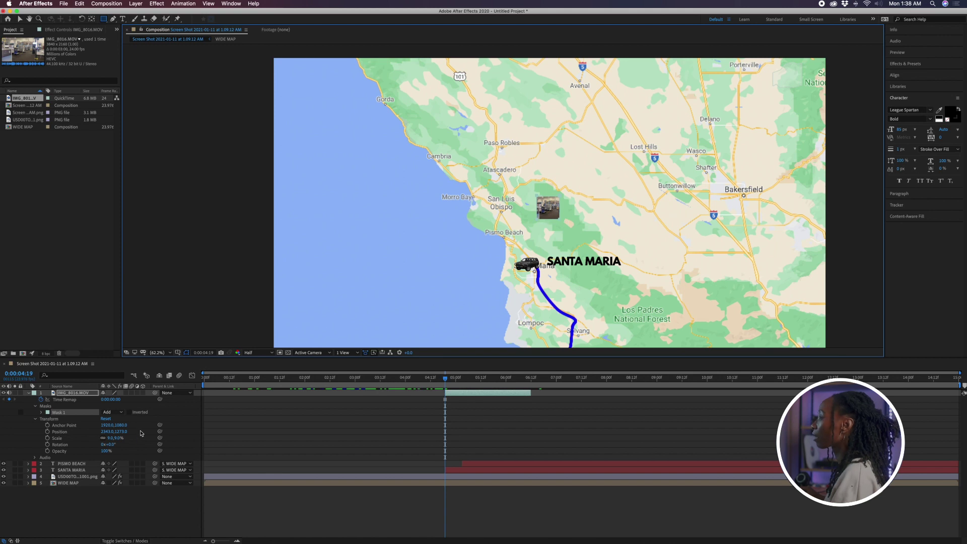
{"action": "right_click", "coordinate": [544, 206]}
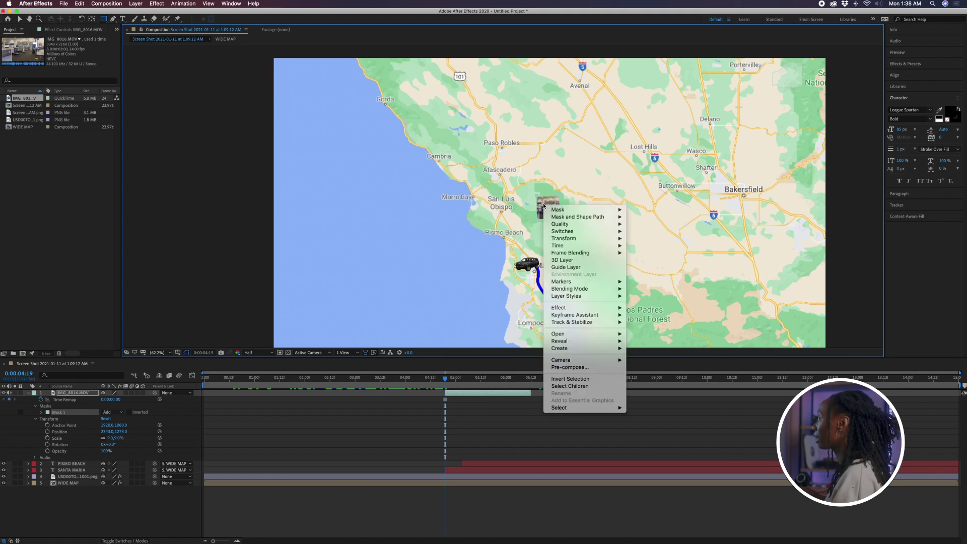
{"action": "mouse_move", "coordinate": [582, 290]}
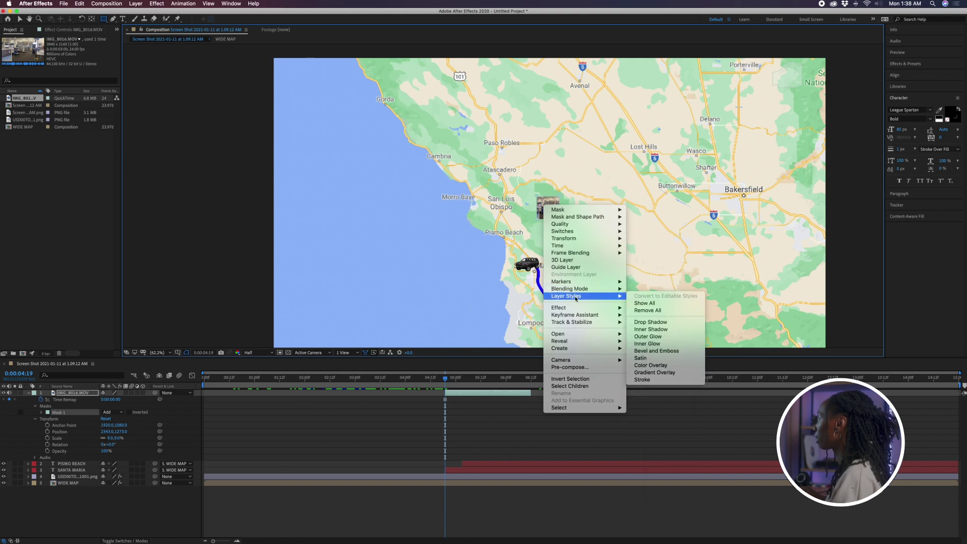
{"action": "left_click", "coordinate": [643, 380]}
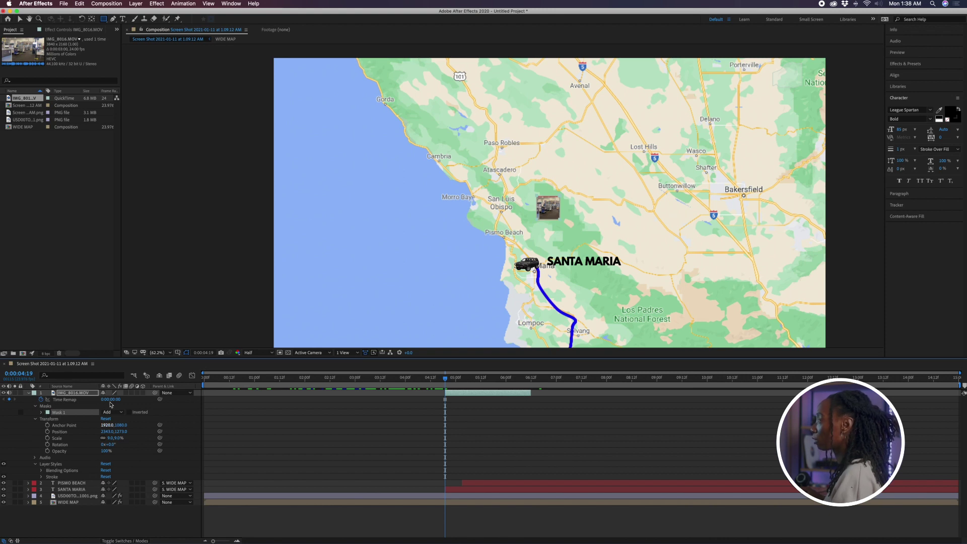
- Set the IMG_8016.MOV layer's stroke color to white and its size to 13.6
{"action": "left_click", "coordinate": [41, 413]}
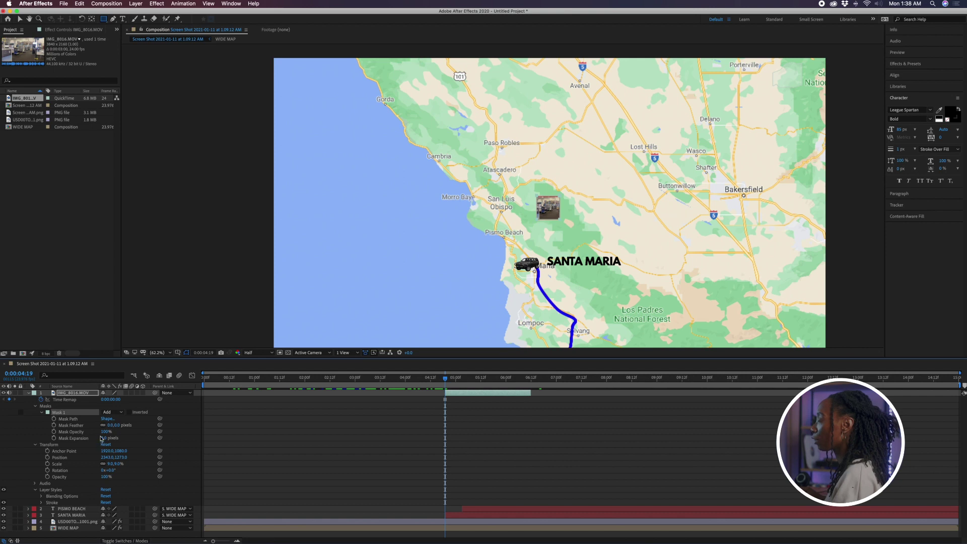
{"action": "left_click", "coordinate": [36, 491]}
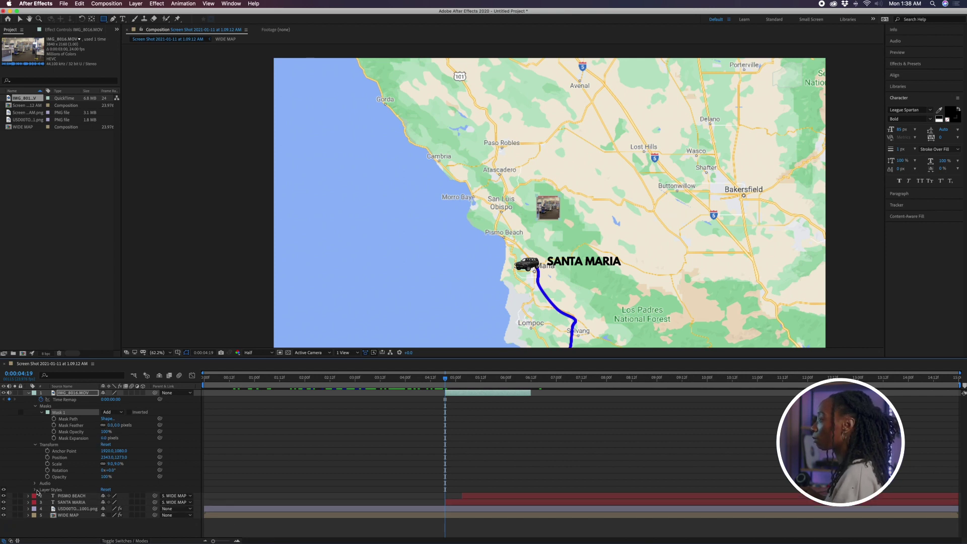
{"action": "left_click", "coordinate": [36, 491]}
{"action": "left_click", "coordinate": [42, 497]}
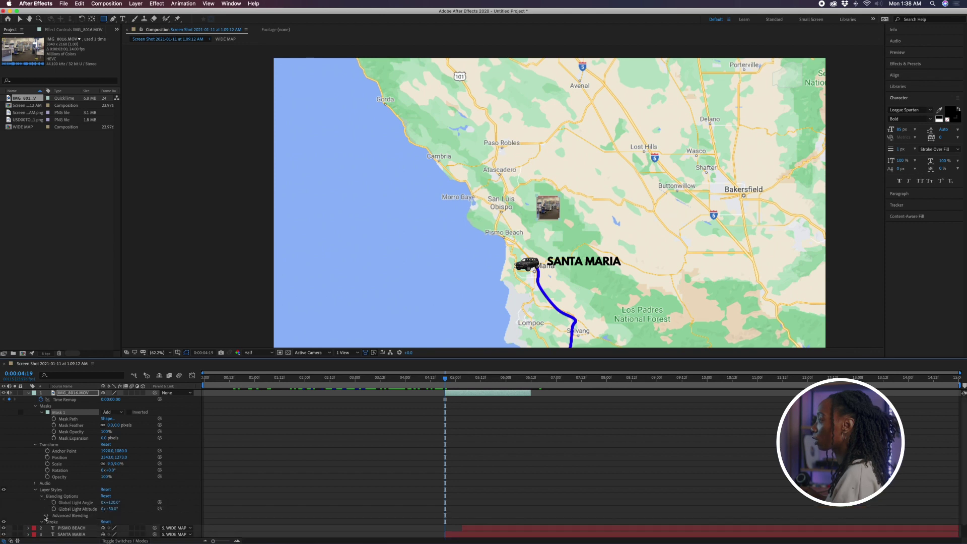
{"action": "left_click", "coordinate": [42, 521]}
{"action": "scroll", "coordinate": [101, 499], "scroll_direction": "down", "scroll_amount": 2}
{"action": "left_click", "coordinate": [106, 491]}
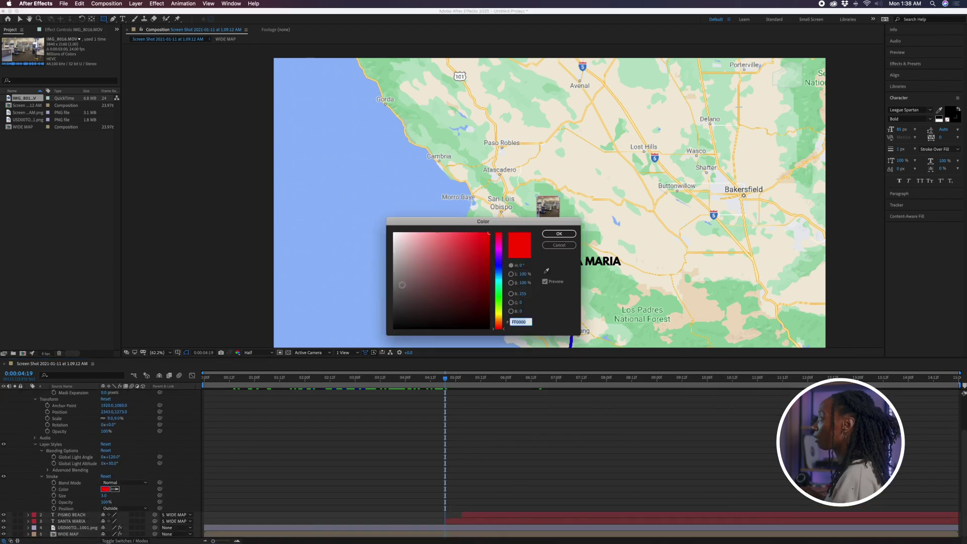
{"action": "left_click", "coordinate": [394, 234]}
{"action": "left_click", "coordinate": [559, 234]}
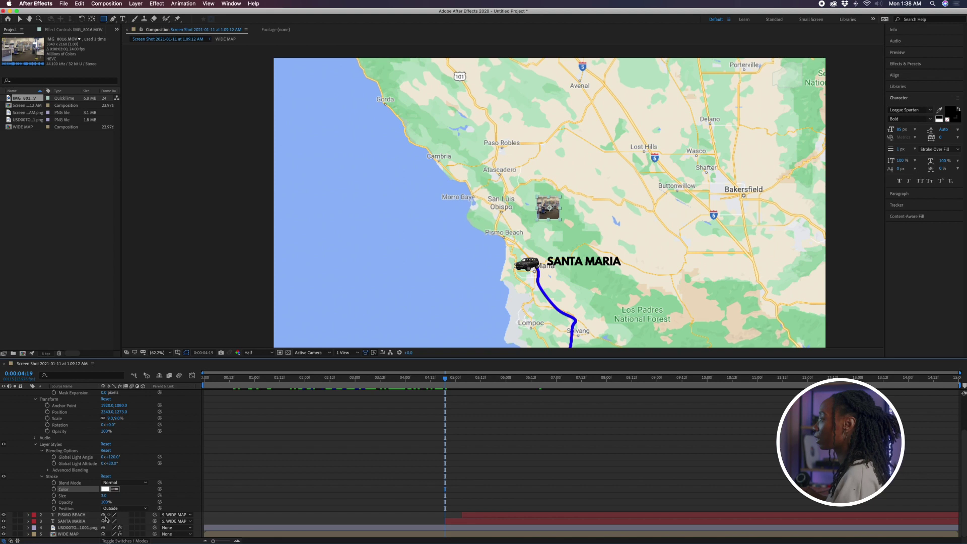
{"action": "left_click", "coordinate": [102, 496]}
{"action": "type", "text": "13.6"}
{"action": "key", "text": "Return"}
- Preview the thumbnail's appearance from shortly before its start, and return to 0:00:04:19
{"action": "left_click_drag", "start_coordinate": [444, 378], "coordinate": [428, 383]}
{"action": "key", "text": "space"}
{"action": "left_click", "coordinate": [445, 379]}
{"action": "scroll", "coordinate": [29, 398], "scroll_direction": "up", "scroll_amount": 3}
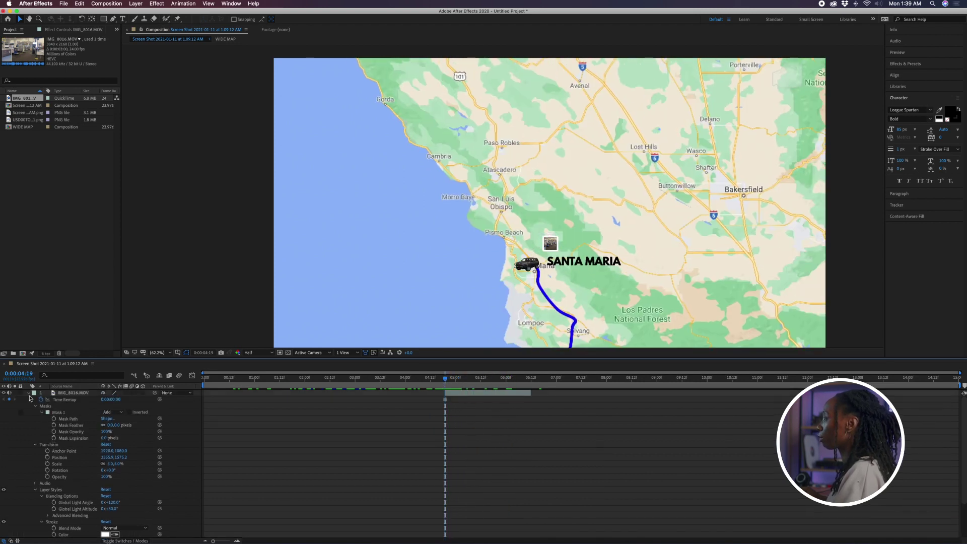
- Parent the IMG_8016.MOV layer to WIDE MAP and check its movement up to 0:00:05:06
{"action": "left_click", "coordinate": [28, 393]}
{"action": "left_click_drag", "start_coordinate": [156, 396], "coordinate": [85, 419]}
{"action": "left_click_drag", "start_coordinate": [446, 379], "coordinate": [469, 383]}
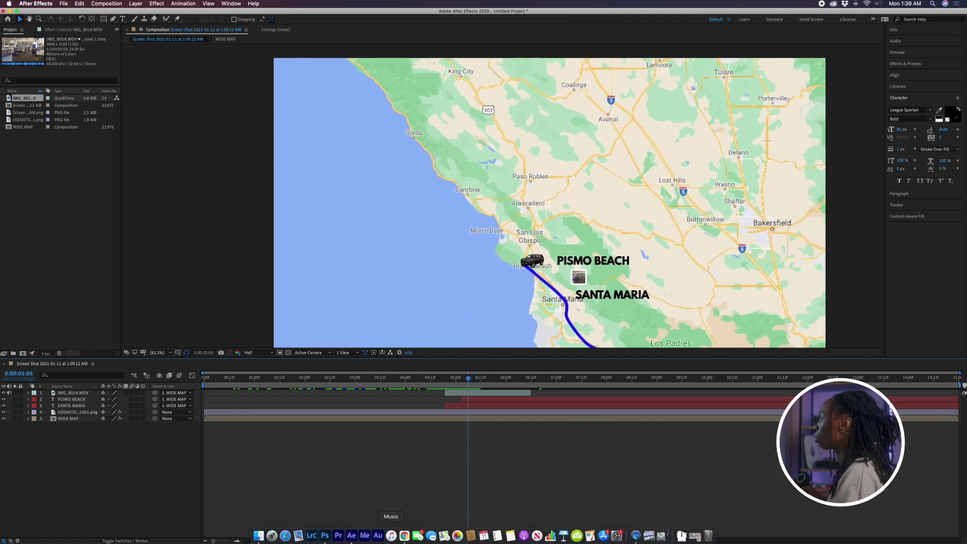
- Switch to Finder, add IMG_8031.MOV from Downloads as the map composition's top layer, and apply Freeze Frame at 0:00:01:22
{"action": "left_click", "coordinate": [258, 536]}
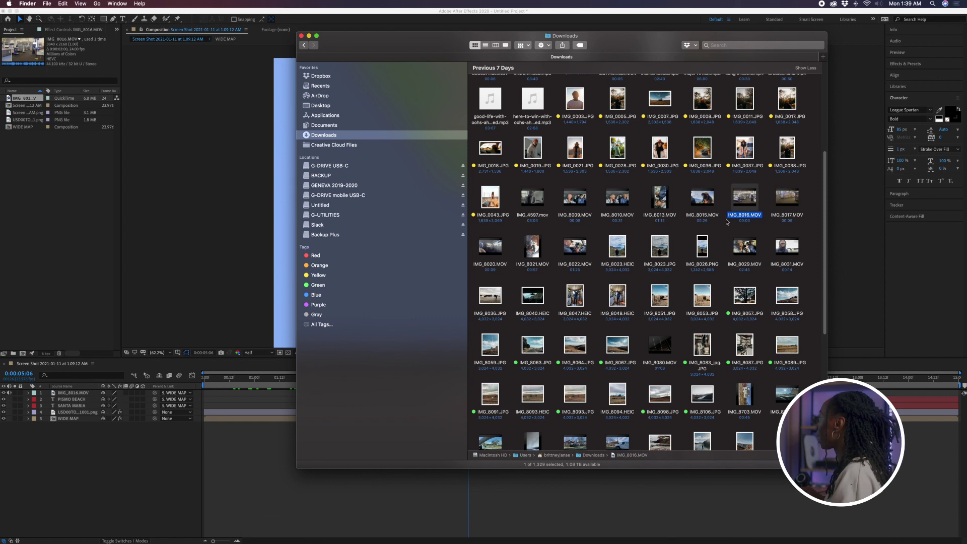
{"action": "left_click_drag", "start_coordinate": [787, 247], "coordinate": [303, 381]}
{"action": "right_click", "coordinate": [318, 392]}
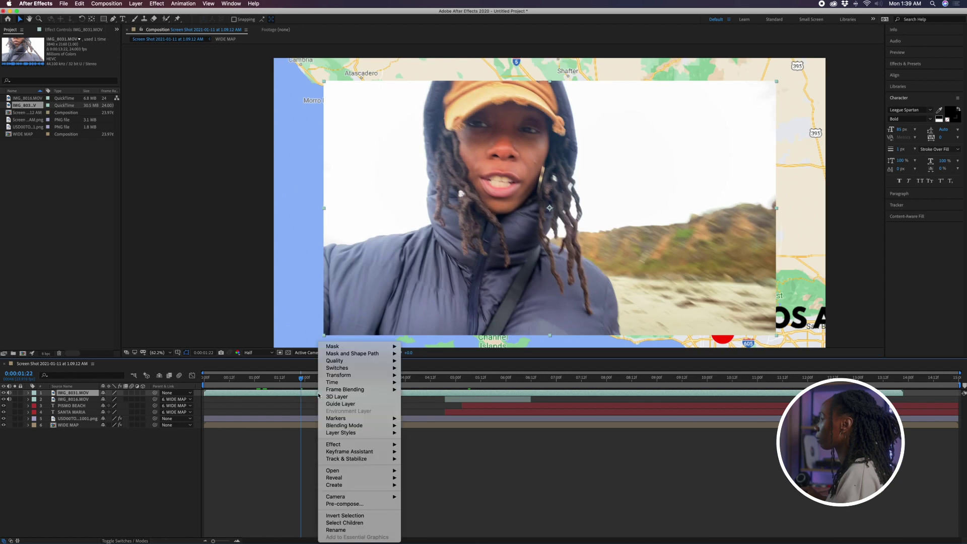
{"action": "mouse_move", "coordinate": [346, 384]}
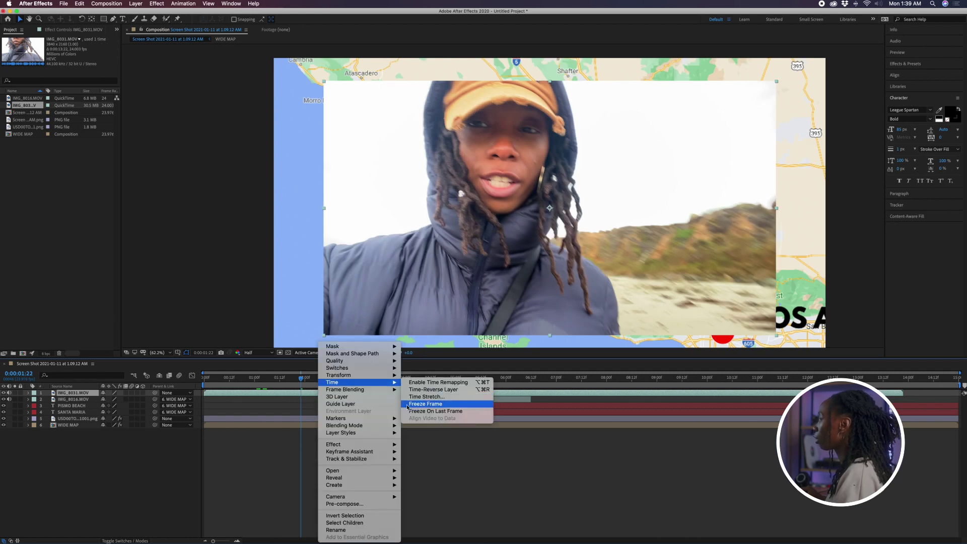
{"action": "left_click", "coordinate": [428, 382]}
- Move the IMG_8031.MOV layer's start to about 0:00:05:04 and scale it to 10%
{"action": "left_click_drag", "start_coordinate": [205, 393], "coordinate": [463, 393]}
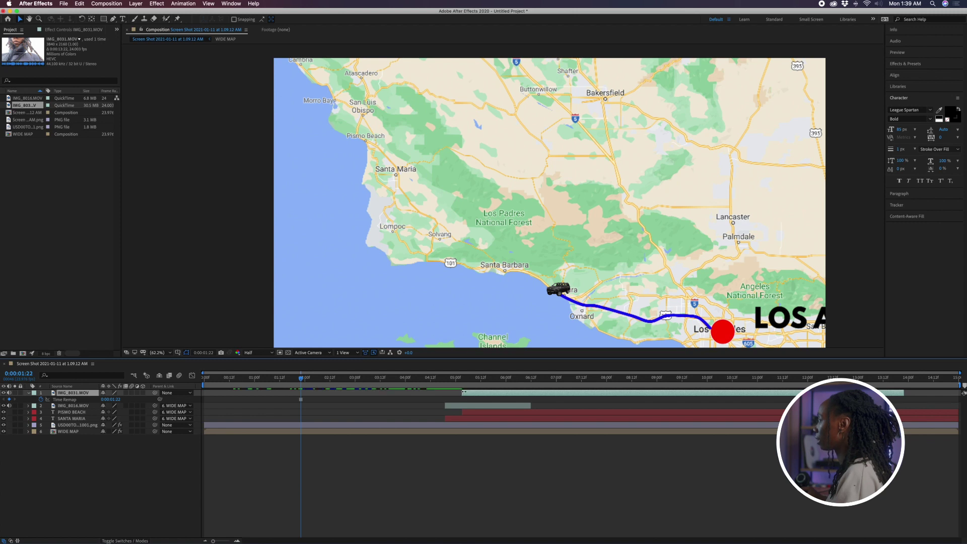
{"action": "left_click", "coordinate": [464, 378]}
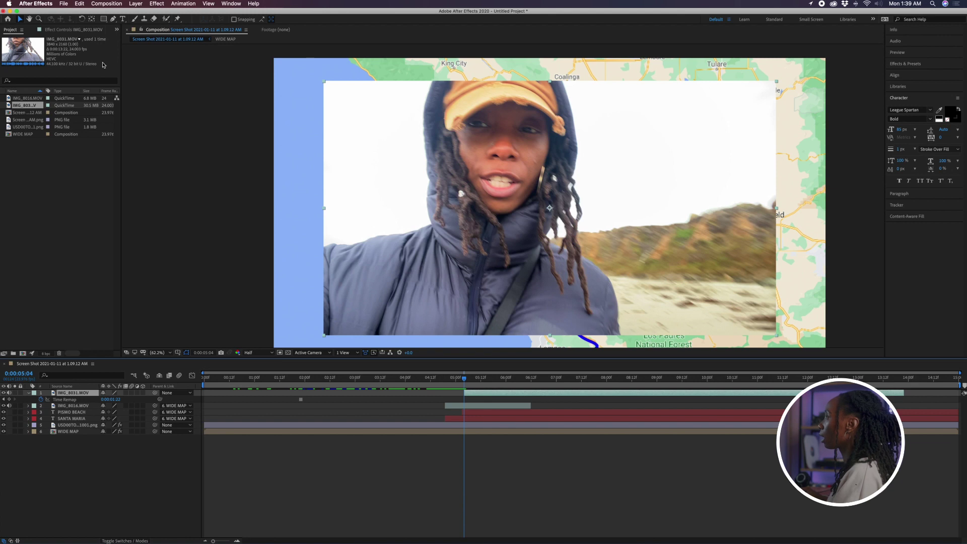
{"action": "left_click", "coordinate": [28, 393]}
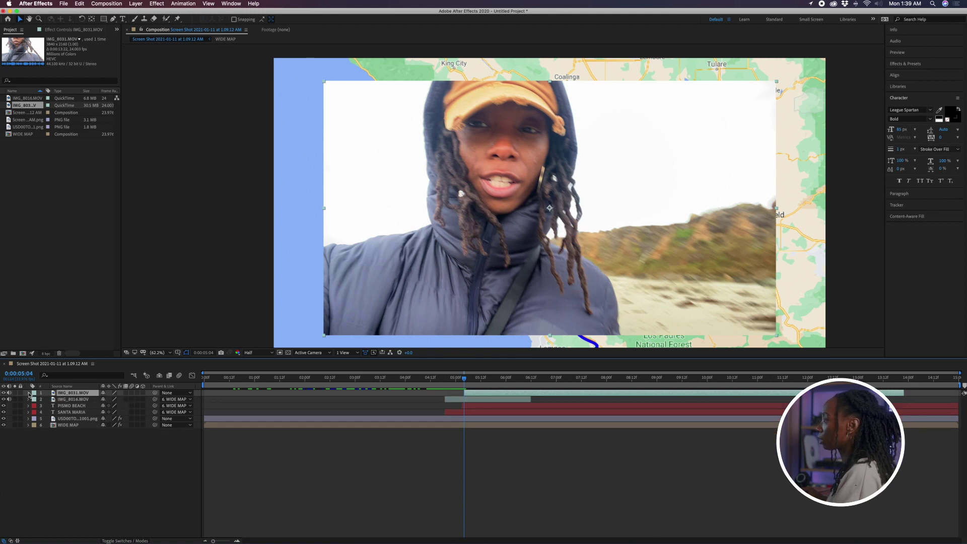
{"action": "left_click", "coordinate": [29, 393]}
{"action": "left_click", "coordinate": [35, 406]}
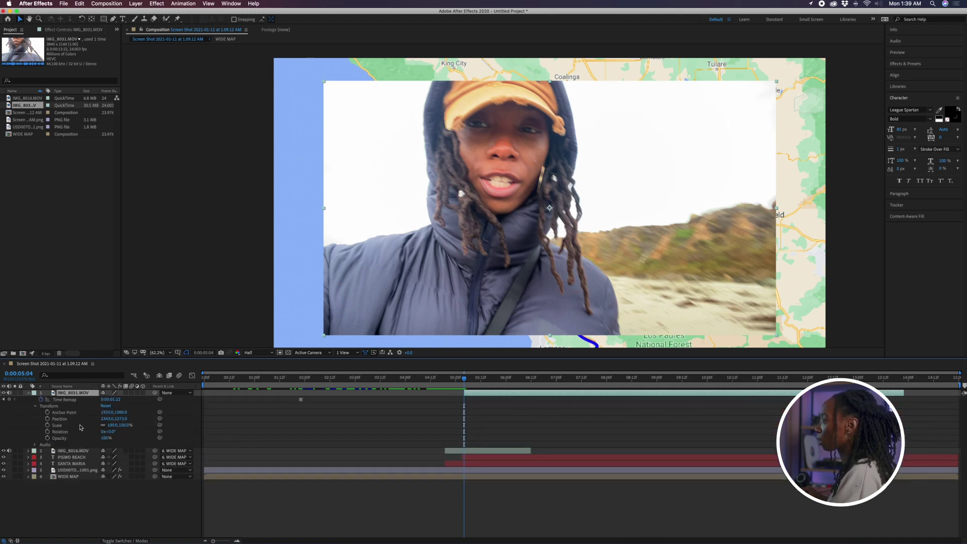
{"action": "left_click", "coordinate": [109, 424]}
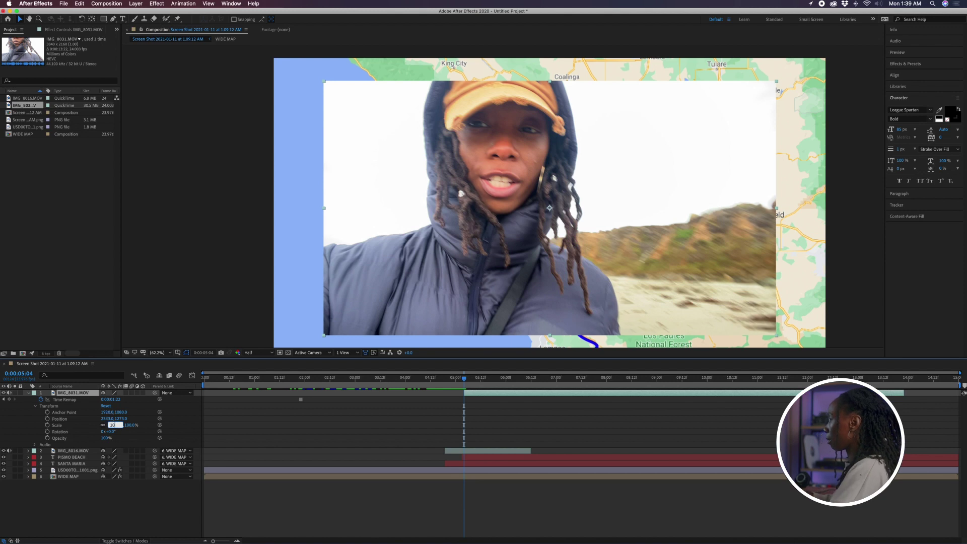
{"action": "key", "text": "Return"}
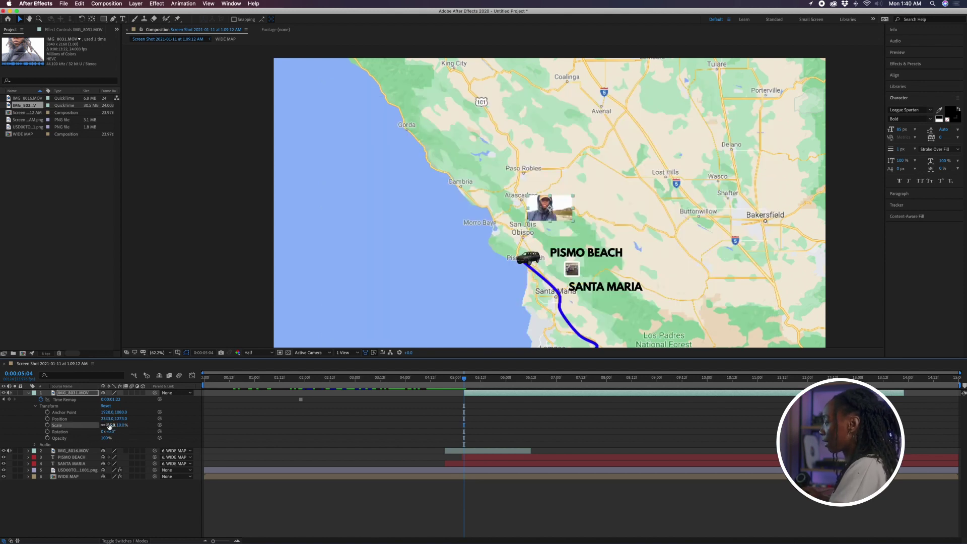
- Mask IMG_8031.MOV around the person with the Rounded Rectangle tool and add a Stroke layer style
{"action": "left_click", "coordinate": [105, 20]}
{"action": "left_click", "coordinate": [106, 20]}
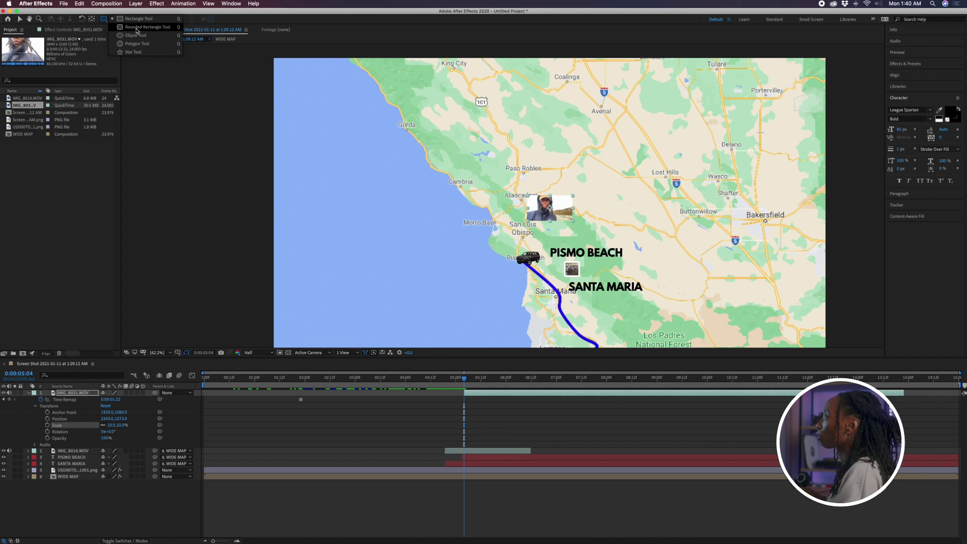
{"action": "left_click", "coordinate": [136, 28]}
{"action": "mouse_move", "coordinate": [534, 195]}
{"action": "left_mouse_down"}
{"action": "mouse_move", "coordinate": [567, 218]}
{"action": "mouse_move", "coordinate": [559, 221]}
{"action": "left_mouse_up"}
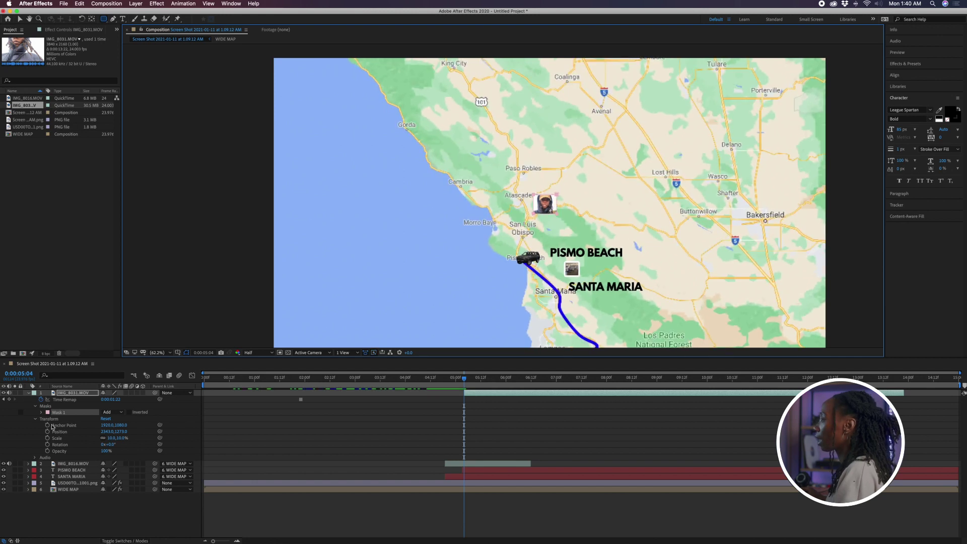
{"action": "right_click", "coordinate": [549, 204]}
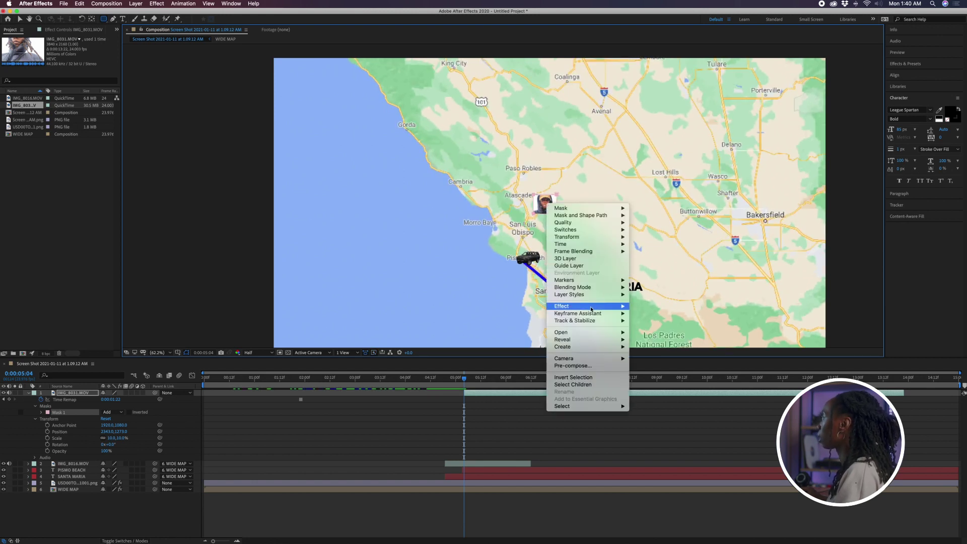
{"action": "mouse_move", "coordinate": [600, 306]}
{"action": "left_click", "coordinate": [665, 382]}
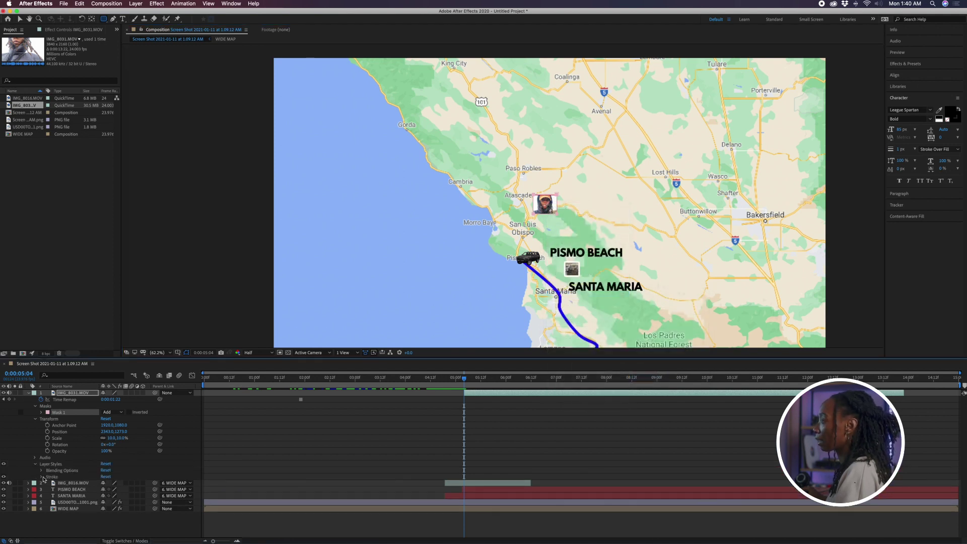
- Set the IMG_8031.MOV layer's stroke color to white and its size to 9.8
{"action": "left_click", "coordinate": [41, 477]}
{"action": "left_click", "coordinate": [104, 490]}
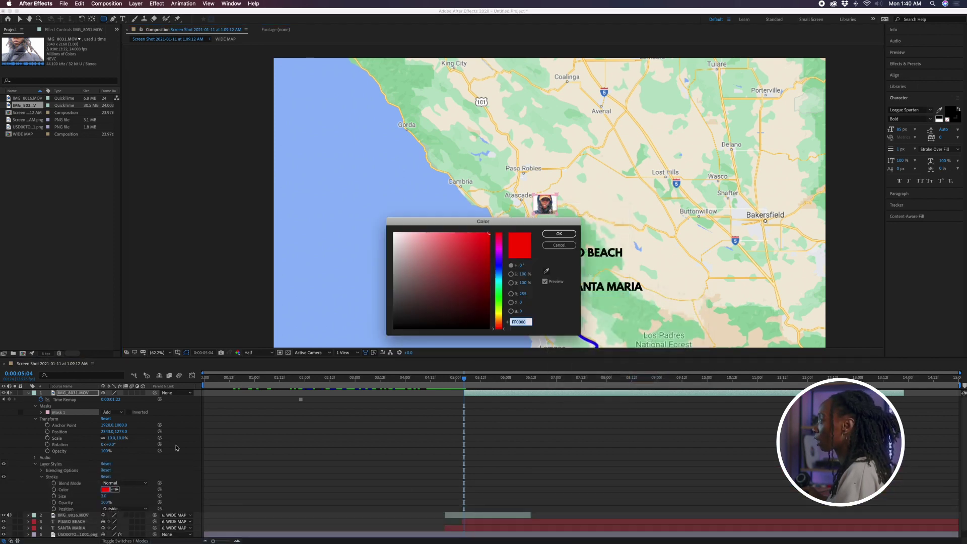
{"action": "left_click_drag", "start_coordinate": [423, 305], "coordinate": [393, 232]}
{"action": "left_click", "coordinate": [559, 234]}
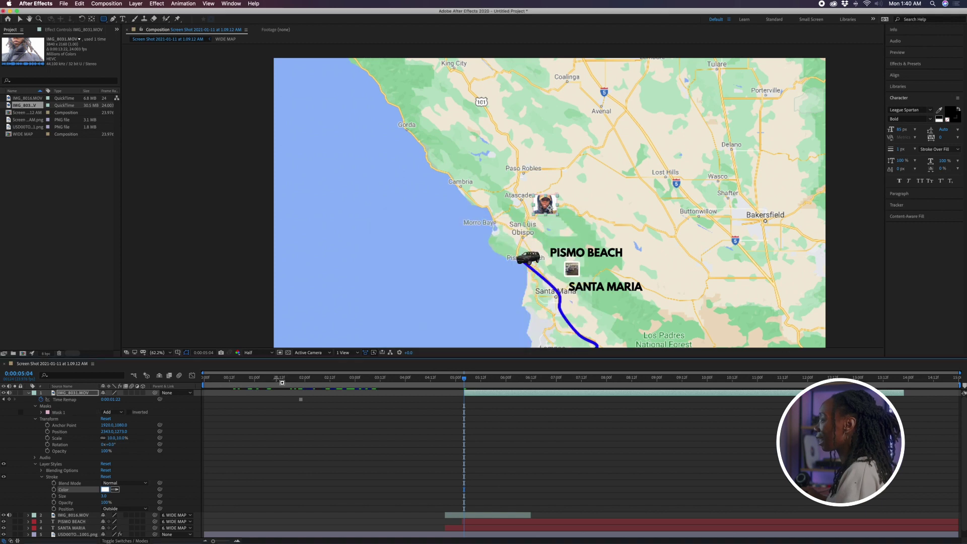
{"action": "left_click", "coordinate": [105, 496]}
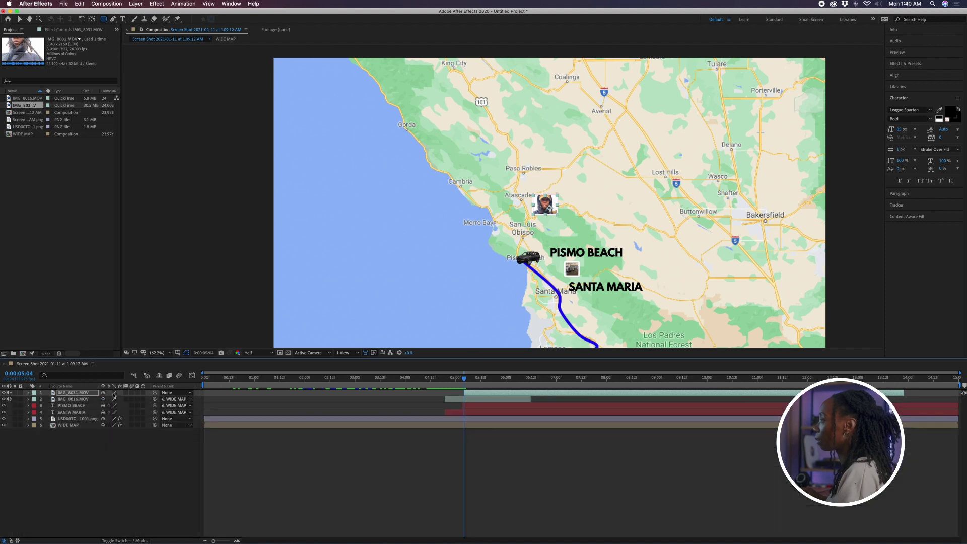
- Parent the IMG_8031.MOV layer to WIDE MAP and move its thumbnail just above the PISMO BEACH label
{"action": "left_click_drag", "start_coordinate": [134, 406], "coordinate": [68, 425]}
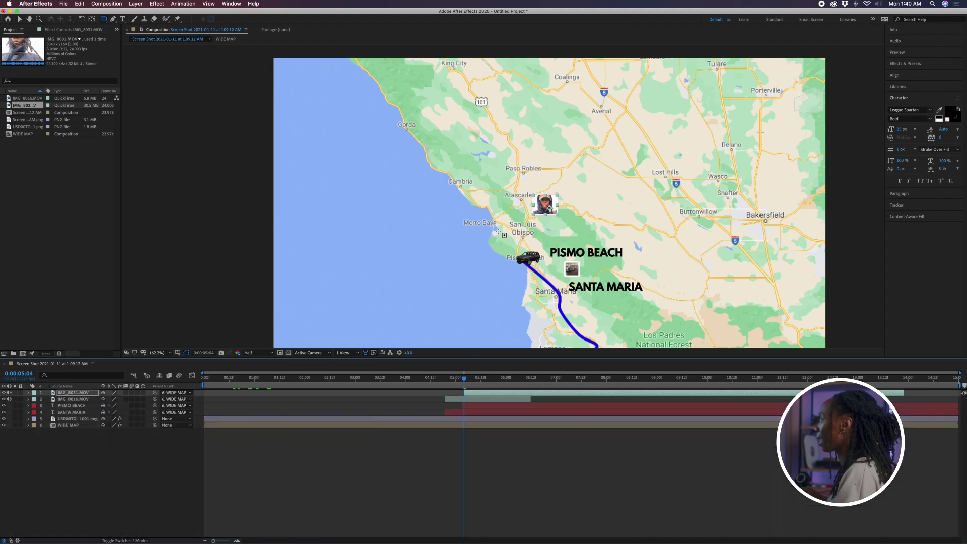
{"action": "left_click", "coordinate": [19, 18]}
{"action": "left_click_drag", "start_coordinate": [544, 205], "coordinate": [552, 234]}
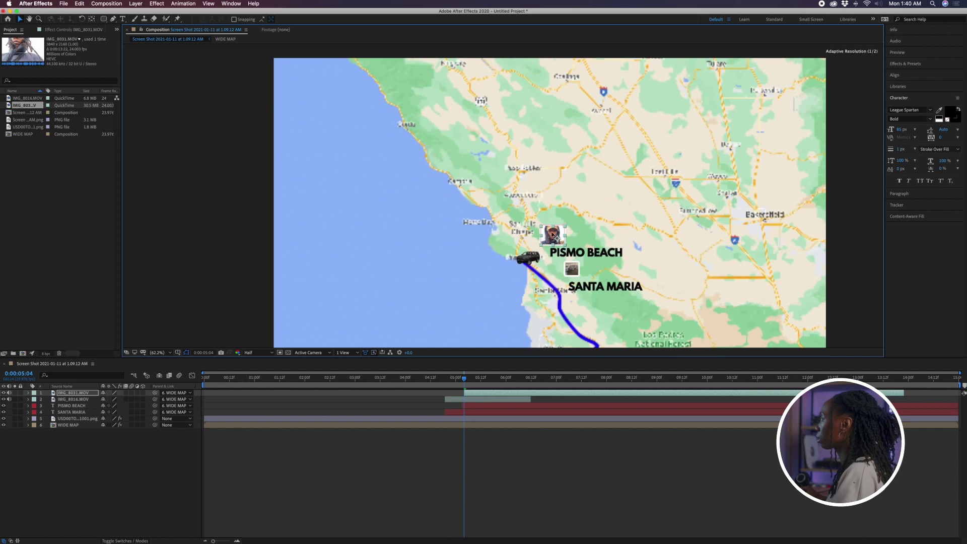
- Set the IMG_8031.MOV layer's scale to 3%
{"action": "left_click", "coordinate": [28, 393]}
{"action": "left_click", "coordinate": [104, 438]}
{"action": "type", "text": "3"}
{"action": "key", "text": "Return"}
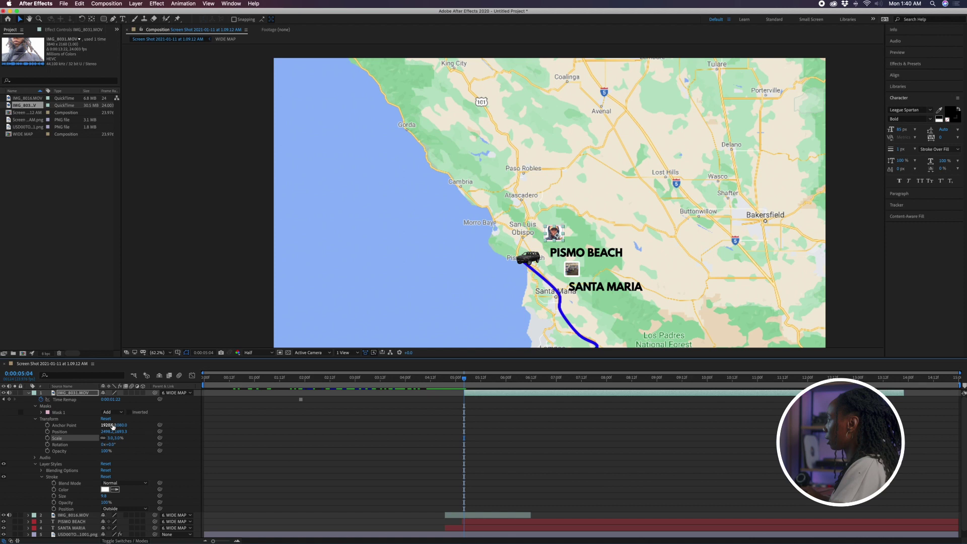
- Preview the car's arrival at Pismo Beach and set the IMG_8031.MOV layer's in-point to 0:00:05:03
{"action": "left_click", "coordinate": [483, 431]}
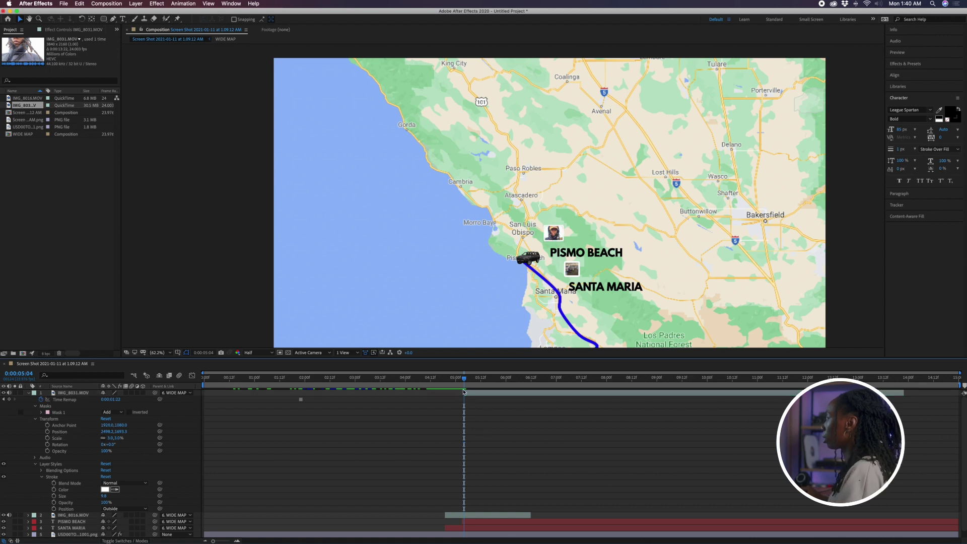
{"action": "left_click_drag", "start_coordinate": [437, 383], "coordinate": [472, 382]}
{"action": "key", "text": "space"}
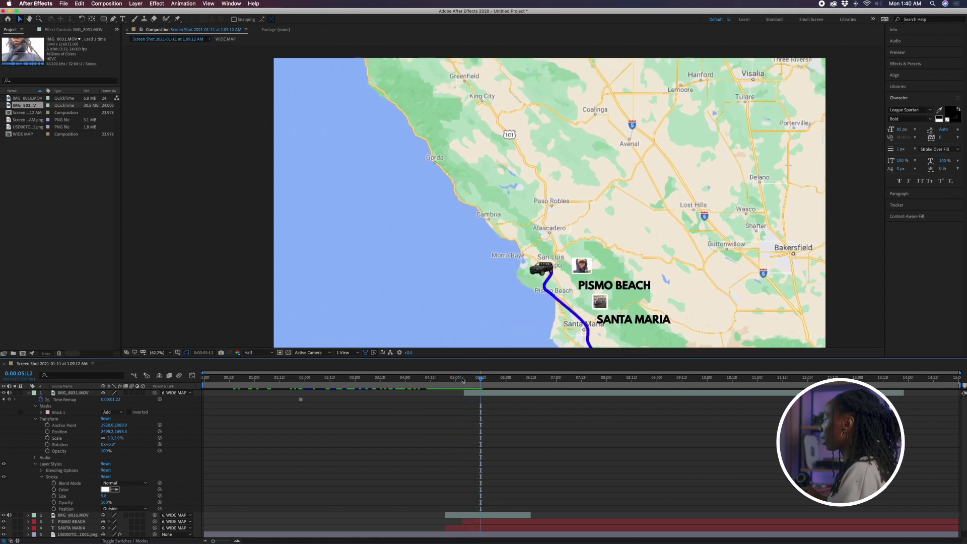
{"action": "left_click", "coordinate": [462, 380]}
{"action": "left_click", "coordinate": [463, 393]}
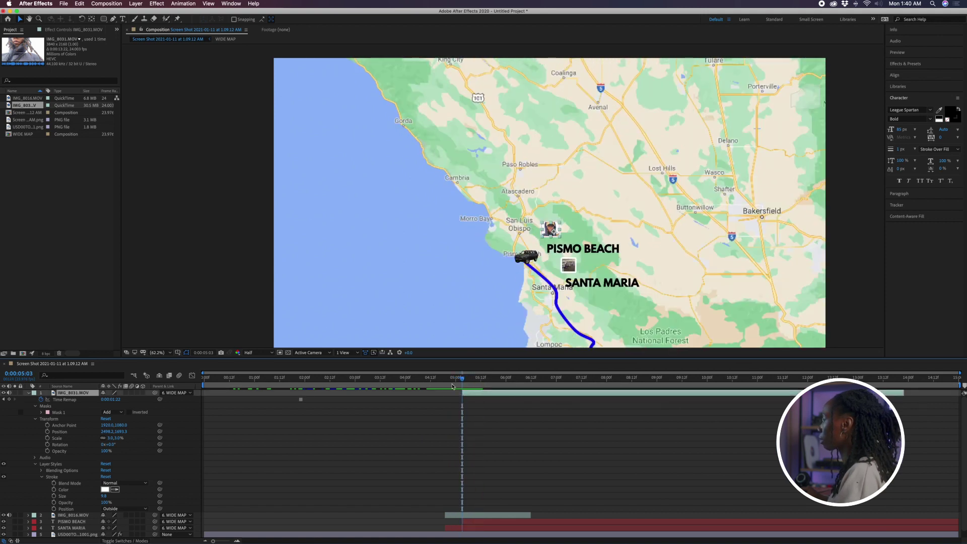
- Play back the route animation with both thumbnails and collapse the IMG_8031.MOV layer's properties
{"action": "left_click_drag", "start_coordinate": [442, 380], "coordinate": [461, 381]}
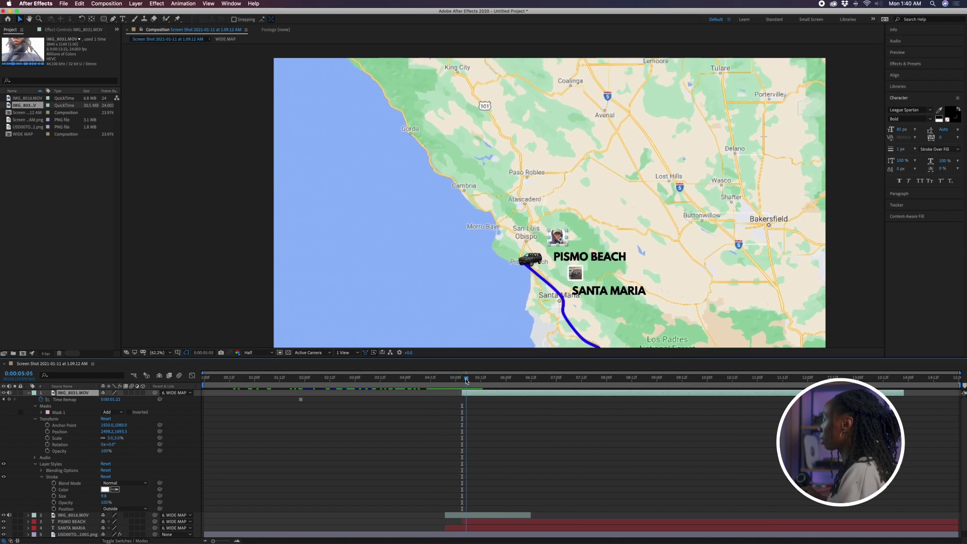
{"action": "key", "text": "space"}
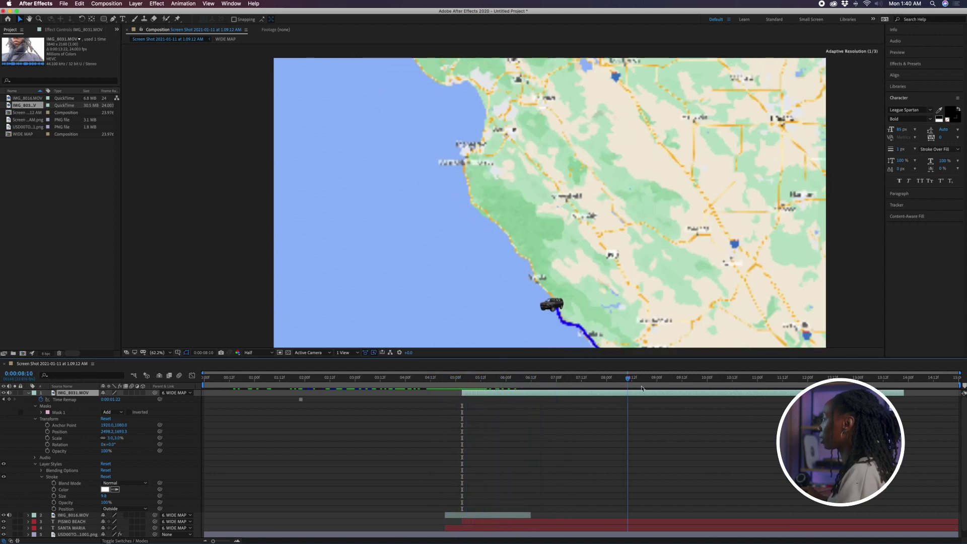
{"action": "left_click", "coordinate": [28, 393]}
{"action": "left_click", "coordinate": [60, 442]}
{"action": "key", "text": "space"}
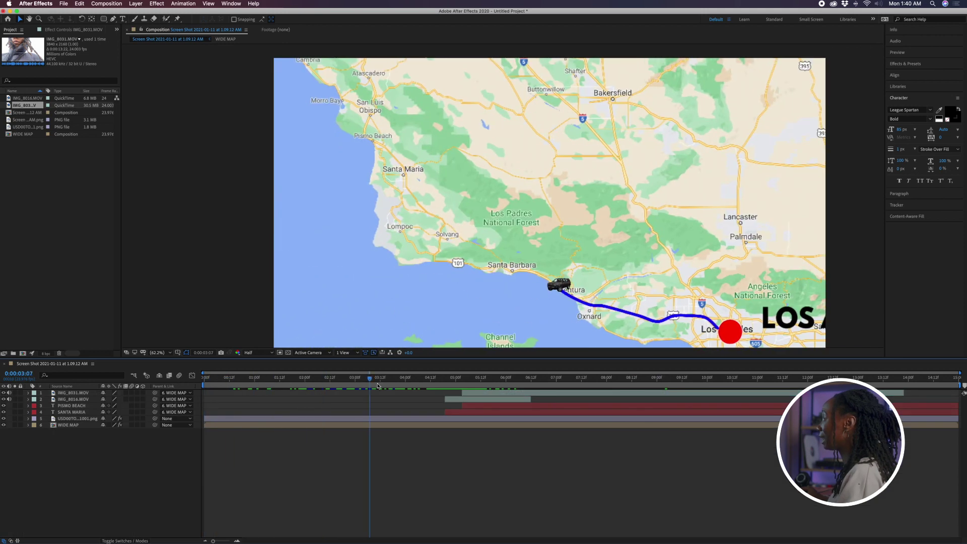